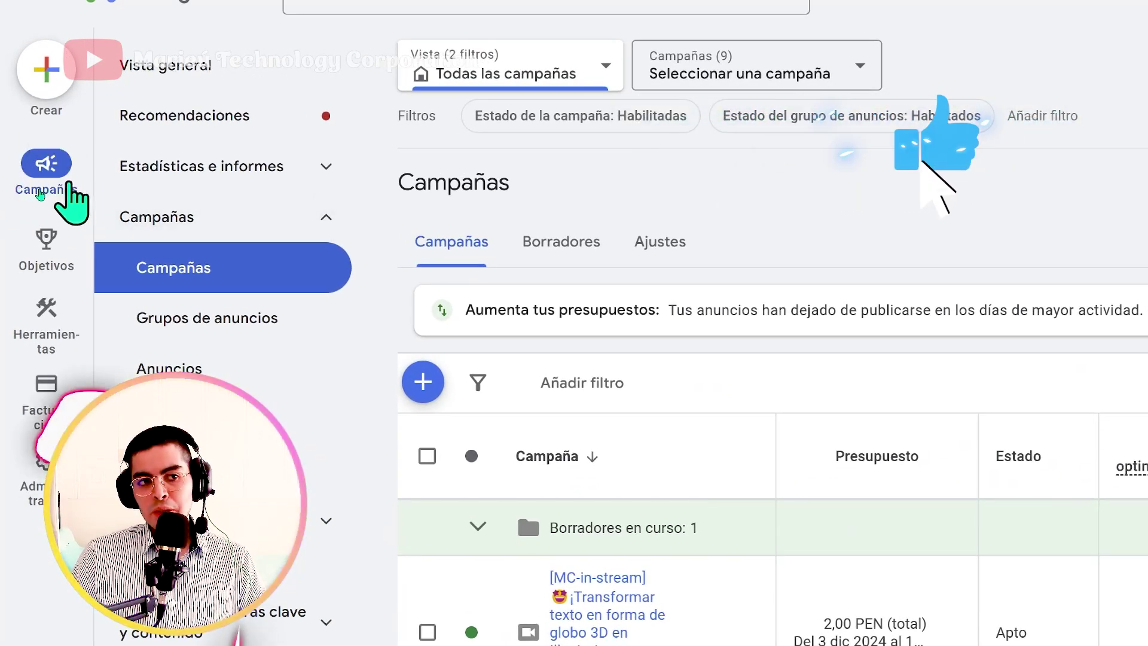
Start a new campaign and choose Tráfico al sitio web as its objective
click(270, 218)
click(270, 218)
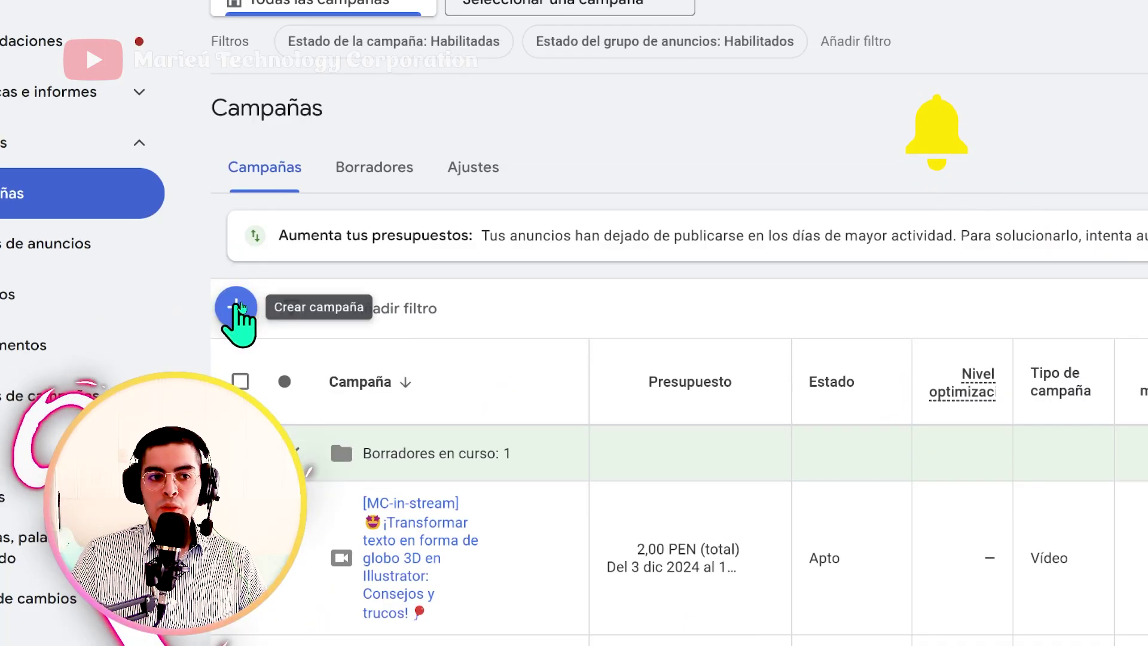
click(239, 308)
click(263, 324)
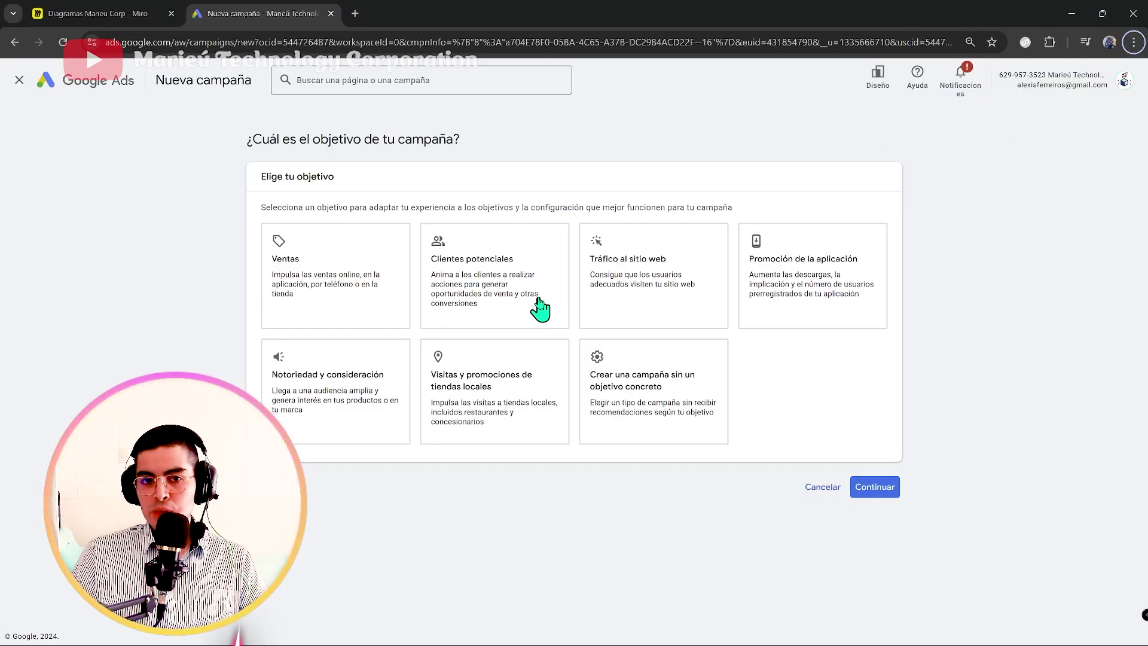
click(610, 290)
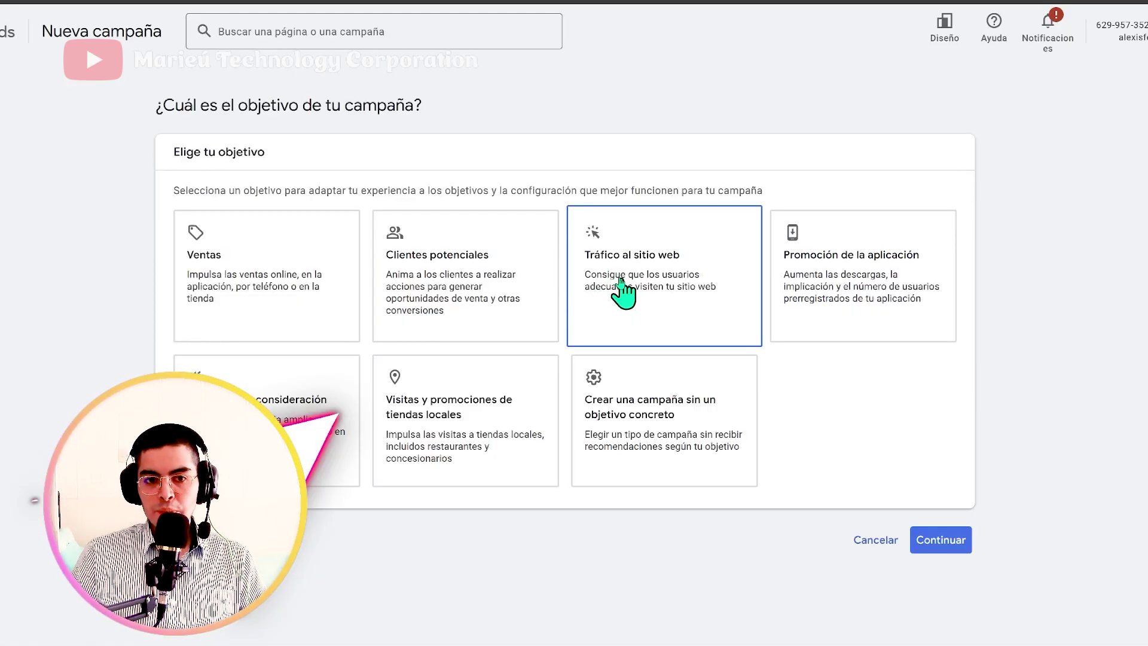
Review and keep the default phone lead and contact conversion goals, and continue to the campaign type choices
scroll(830, 382, down, 3)
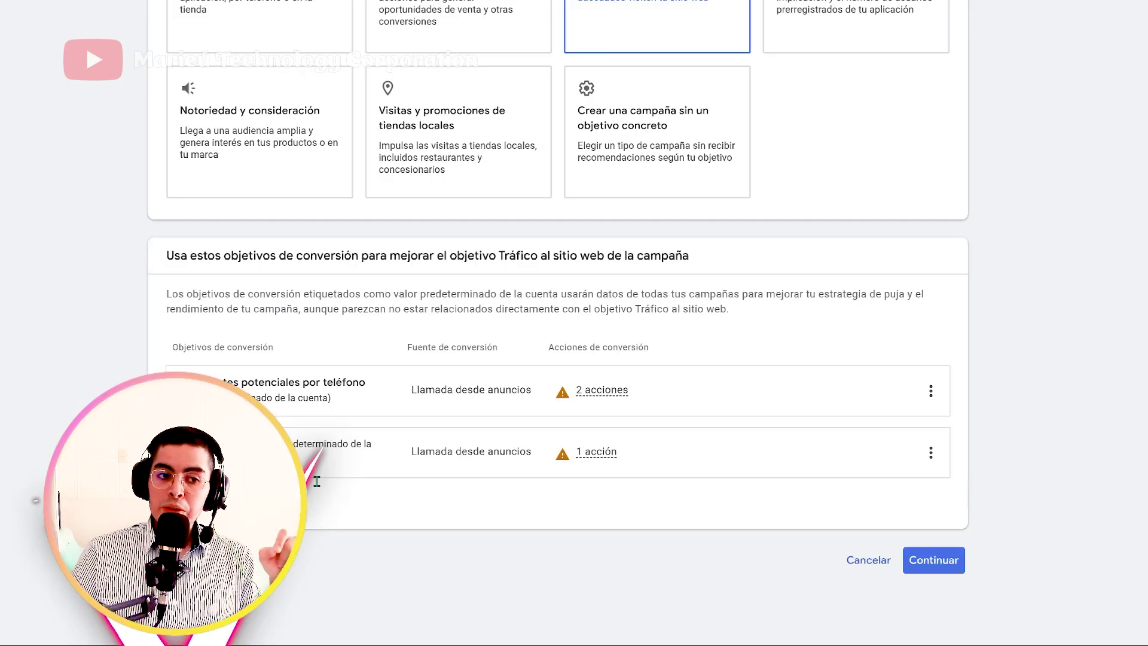
drag(181, 382, 362, 383)
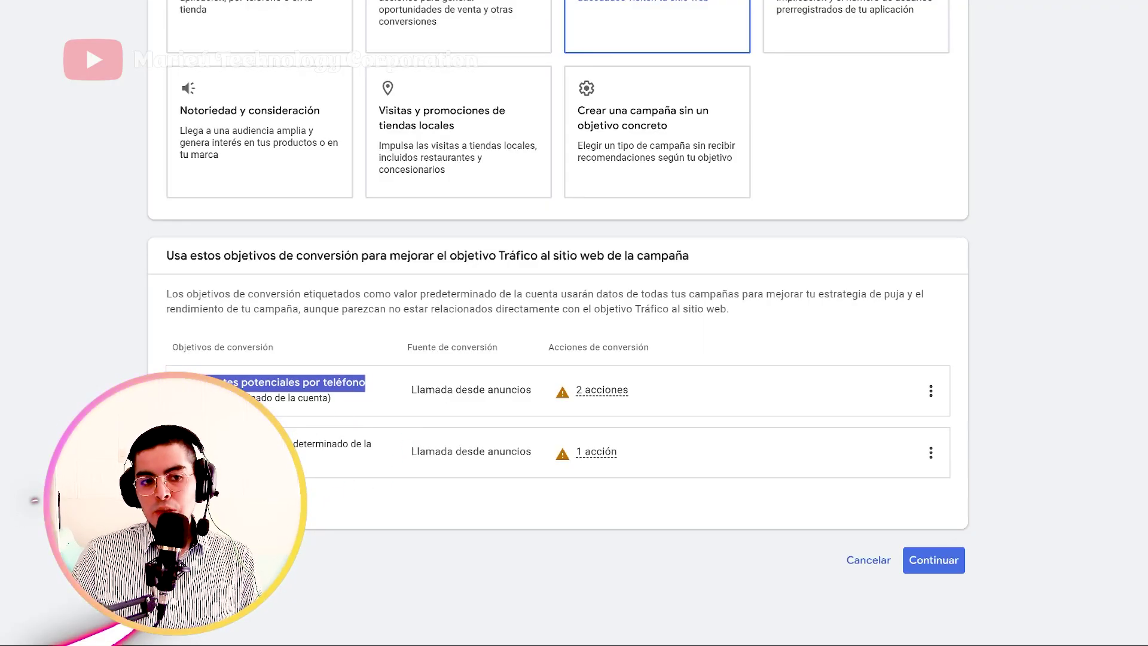
drag(351, 486, 308, 473)
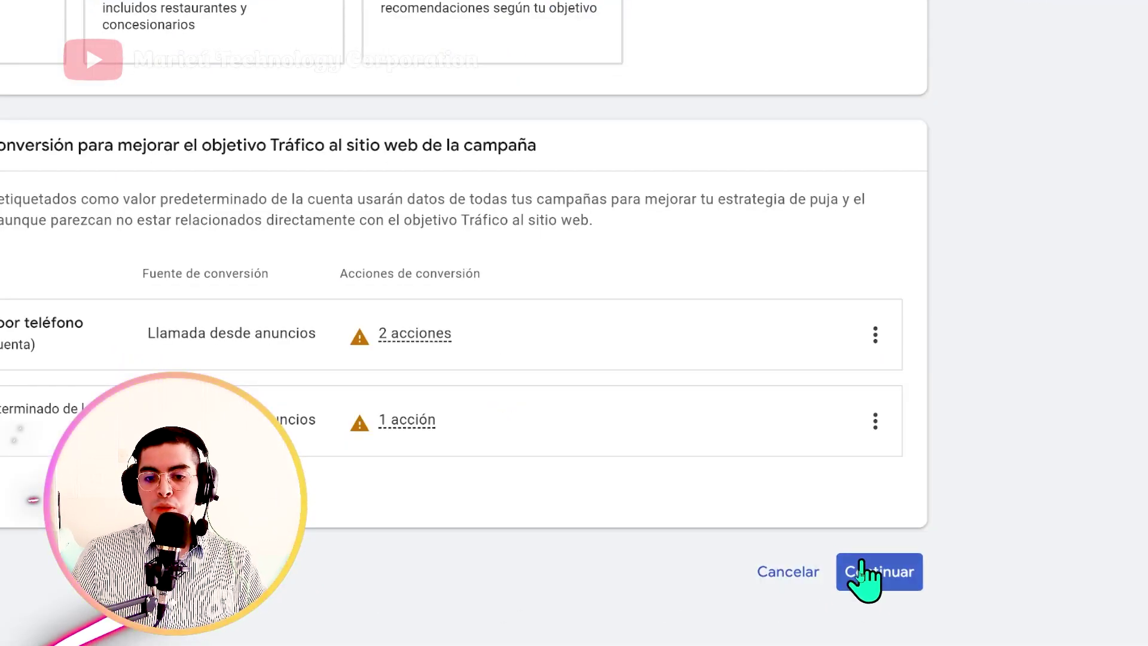
click(869, 577)
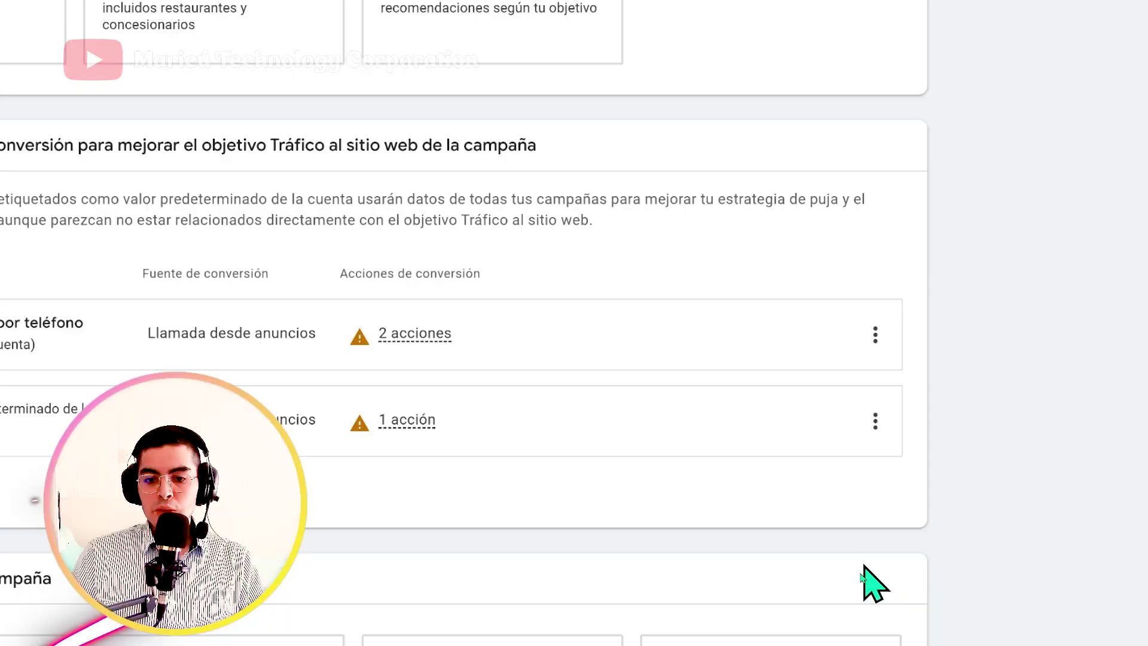
scroll(869, 585, down, 5)
click(584, 349)
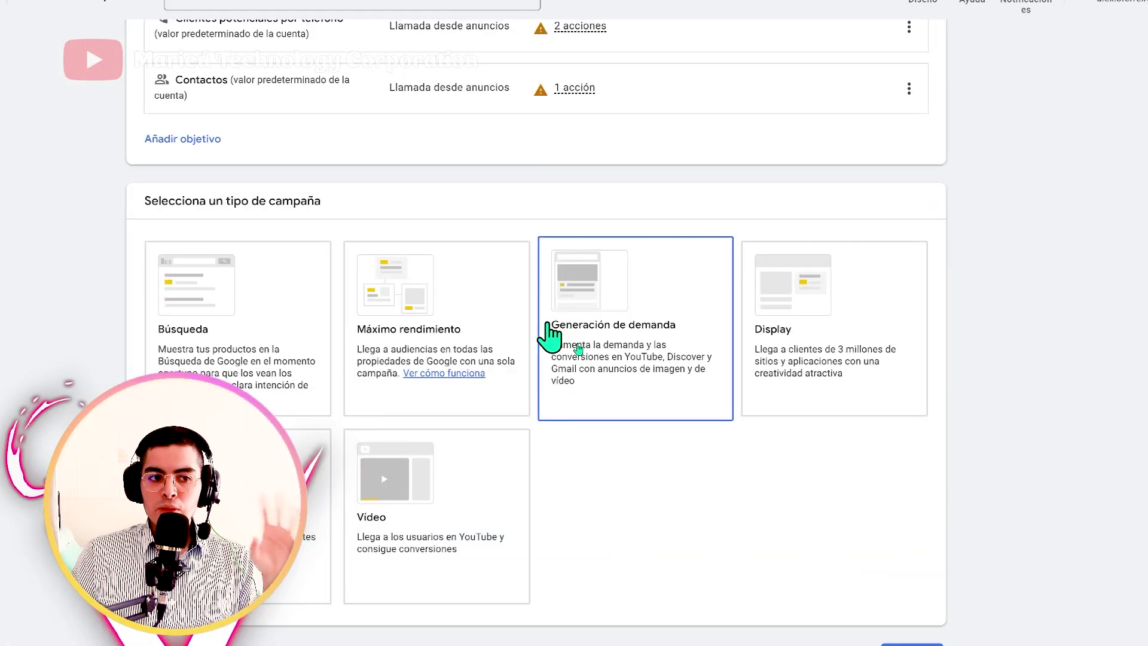
click(362, 382)
click(321, 372)
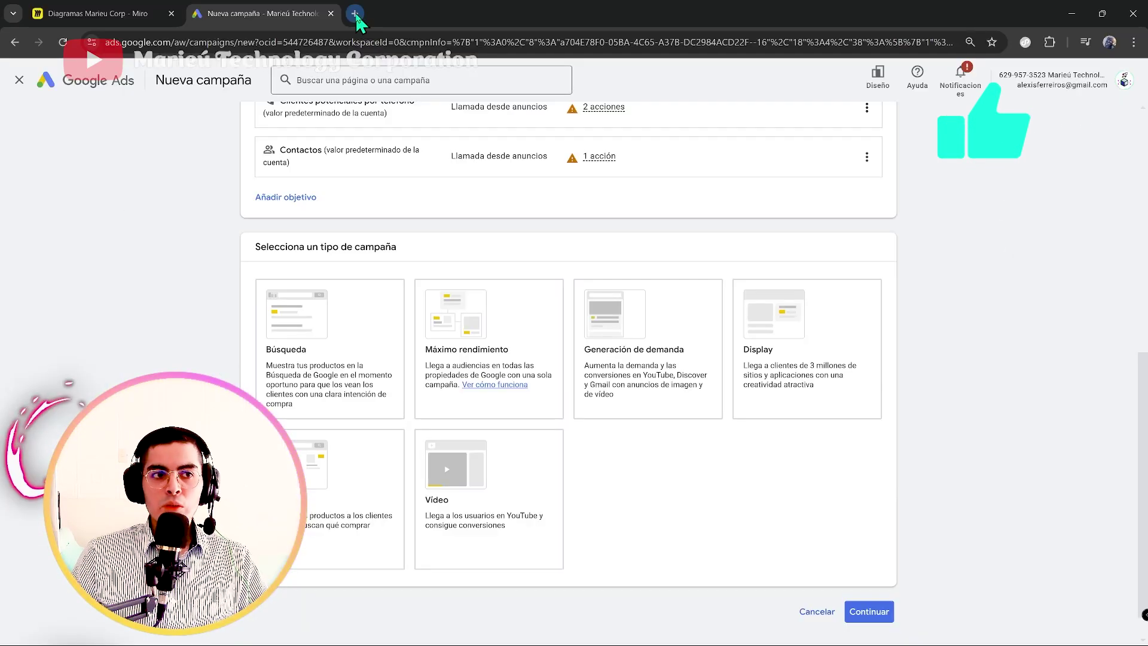
Search Google for "alguiler de oxigeno" in a new browser tab and examine the results marked Patrocinado
click(361, 15)
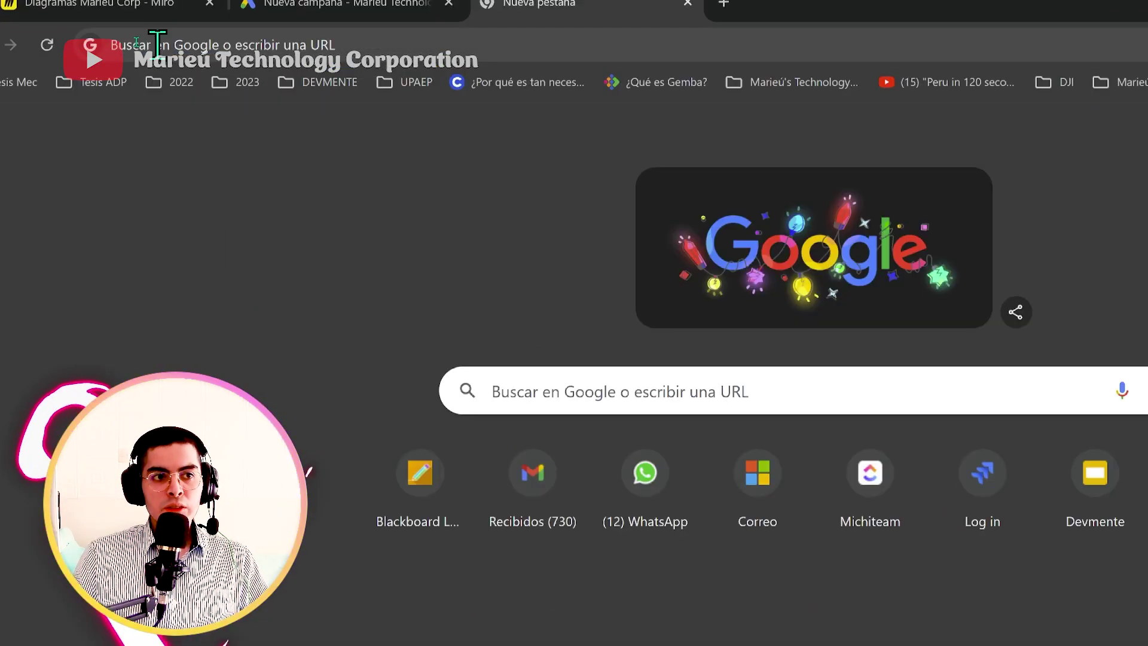
text(arriendo de oxigeno)
key(ctrl+a)
text(alguiler de oxi)
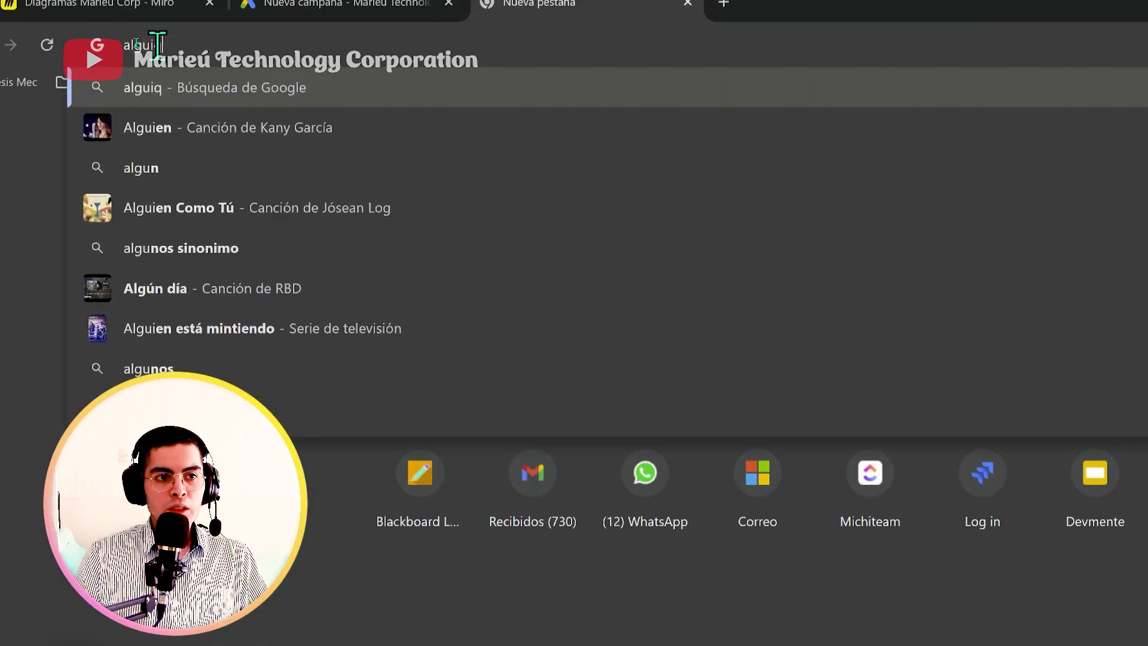
text(geno)
key(Return)
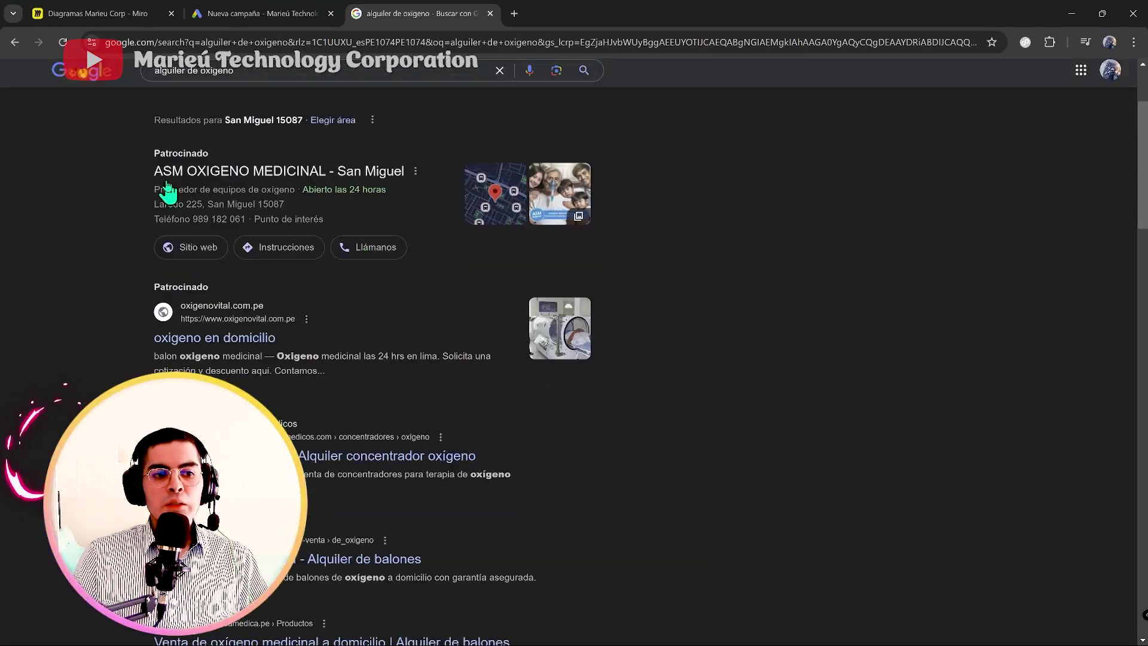
scroll(145, 223, down, 2)
drag(157, 238, 197, 236)
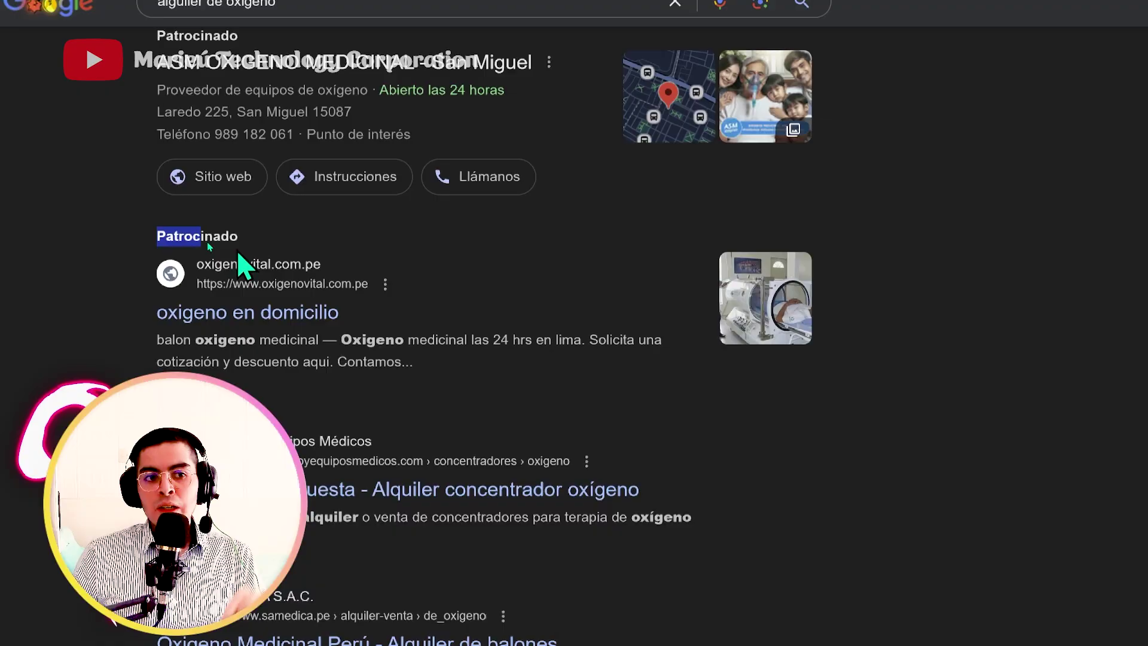
drag(210, 247, 317, 339)
scroll(119, 323, down, 2)
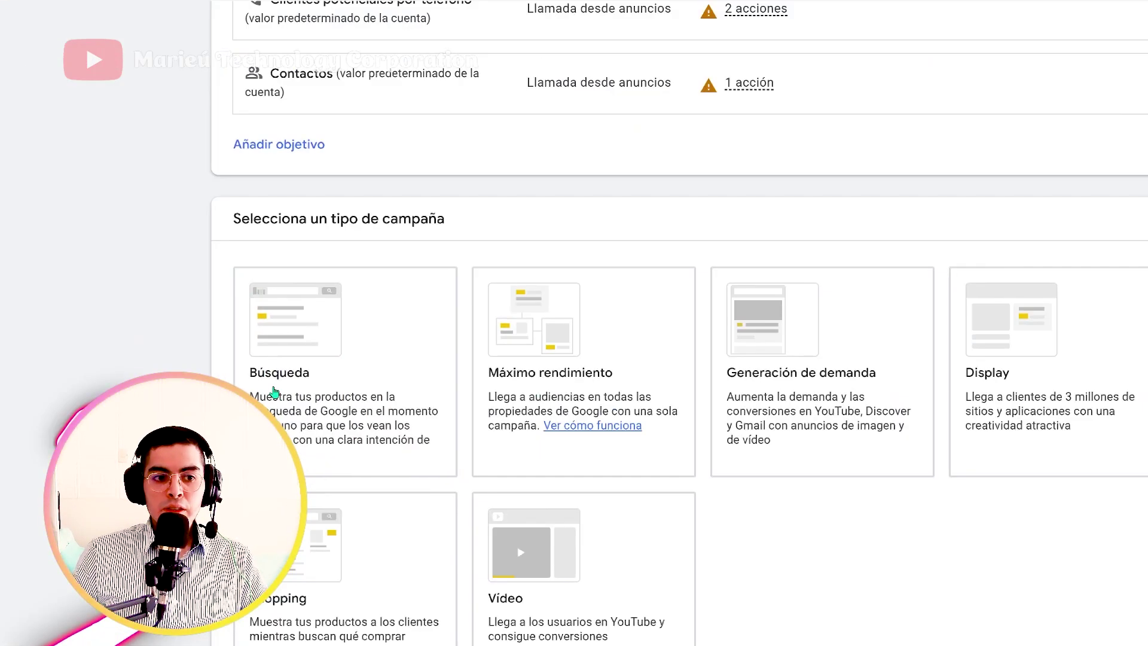
click(275, 391)
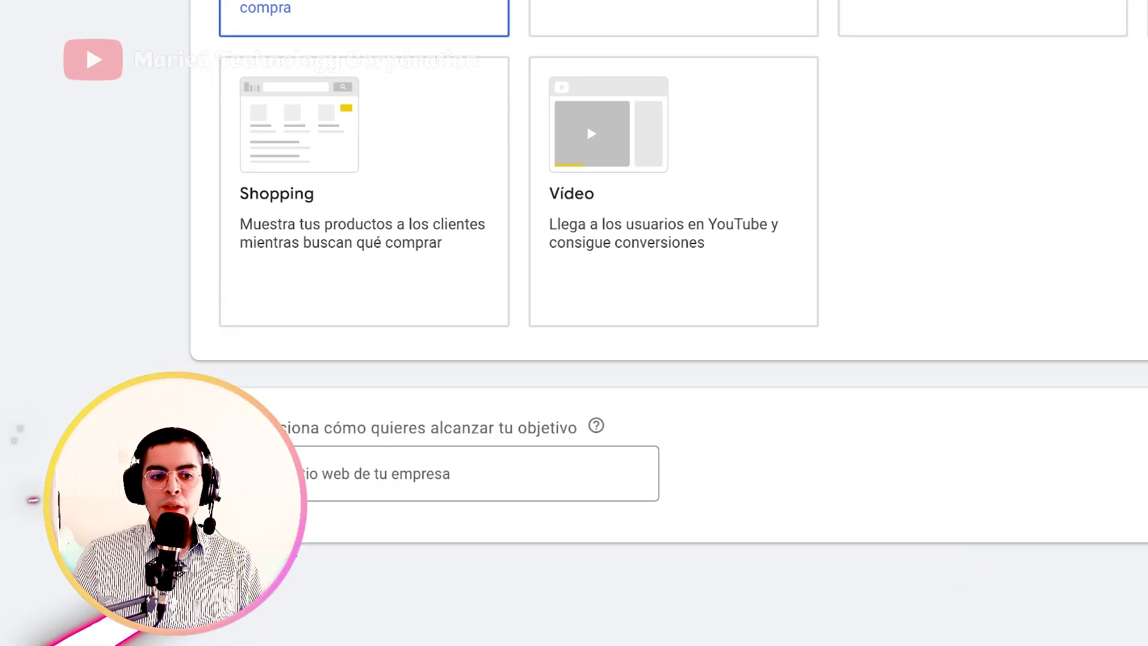
click(340, 469)
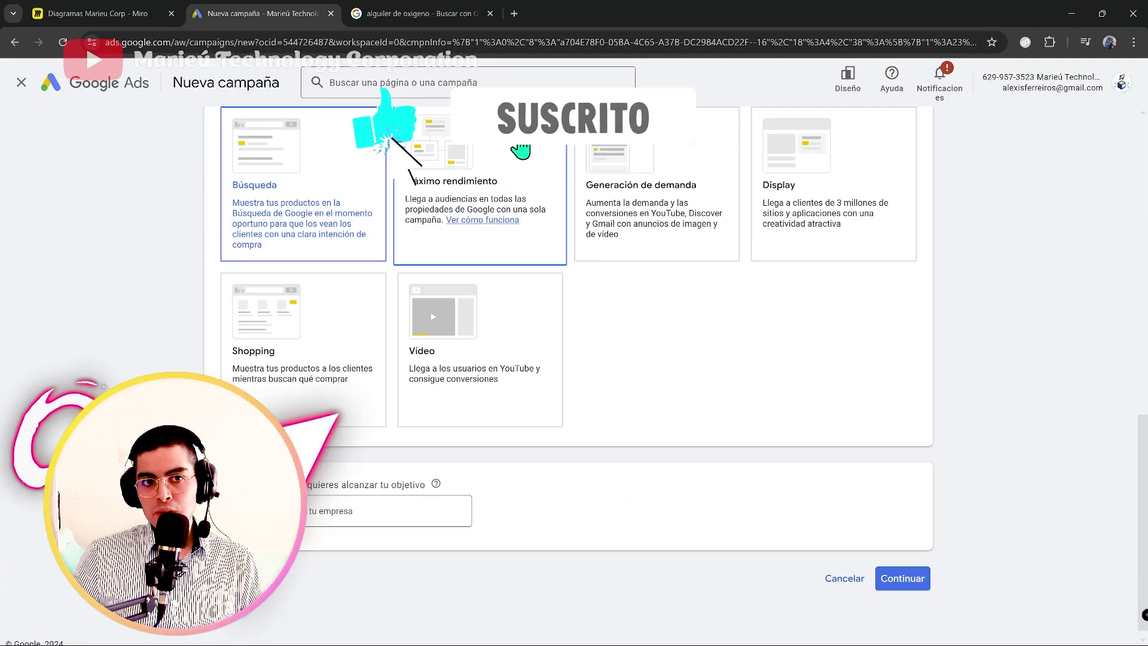
click(412, 13)
click(412, 41)
text(marieutechnologycorporation.com)
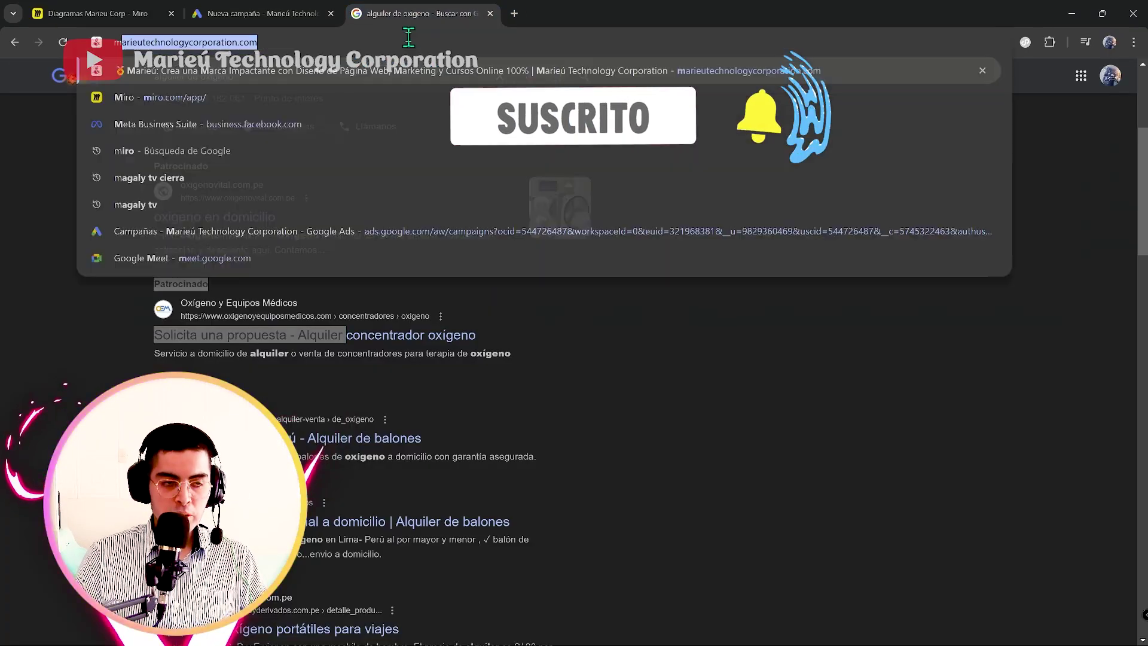
click(263, 13)
click(324, 515)
key(ctrl+v)
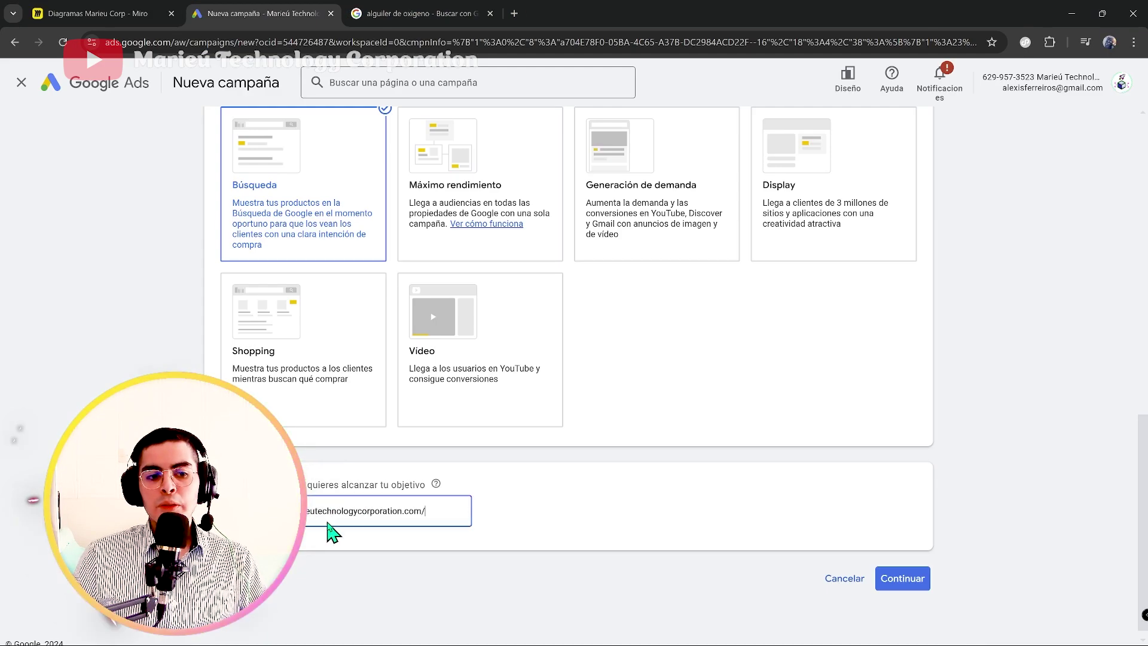
click(903, 579)
Replace the campaign name with one ending in "Web/Página_Principal_Marieú_Corp]" and continue to the bidding settings
triple_click(308, 645)
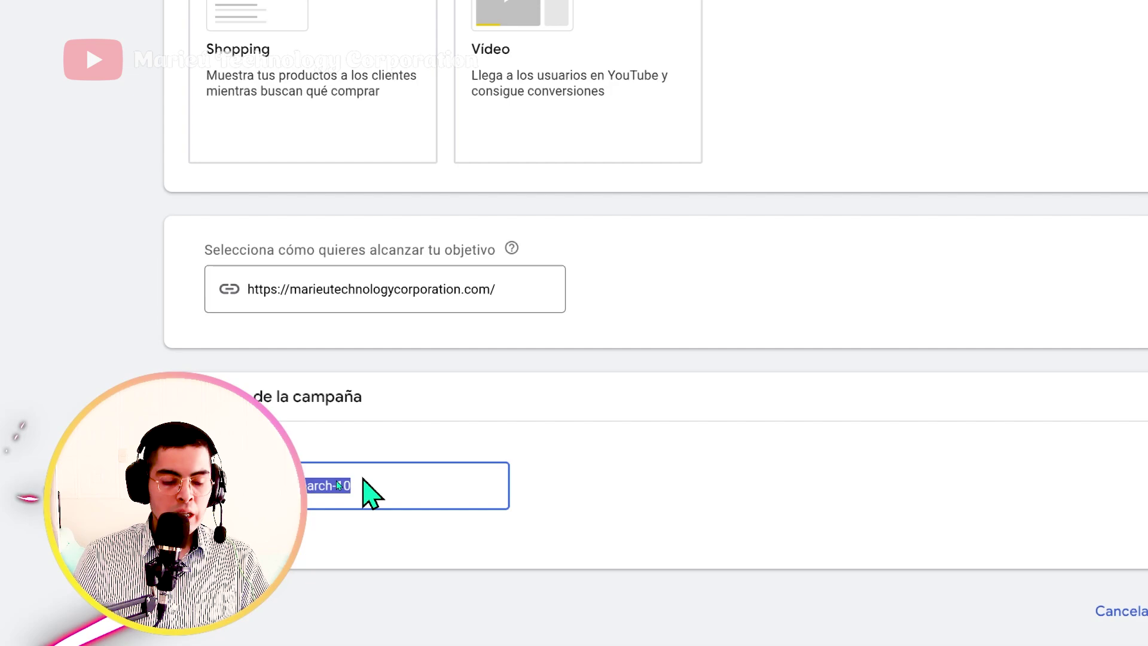
text([0)
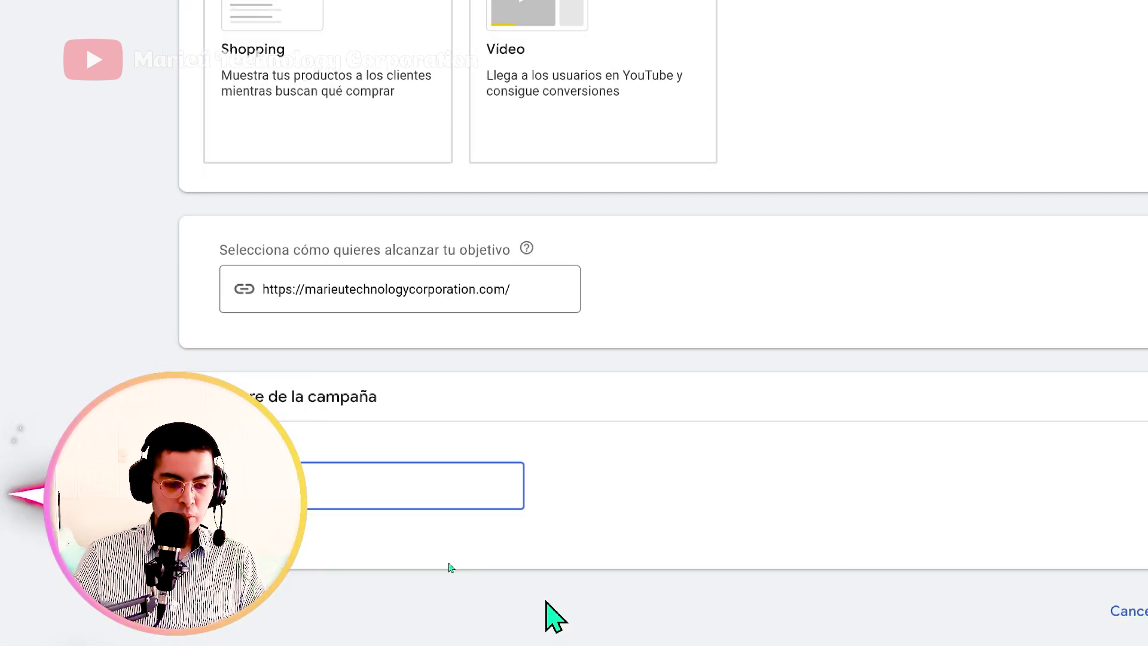
key(Caps_Lock)
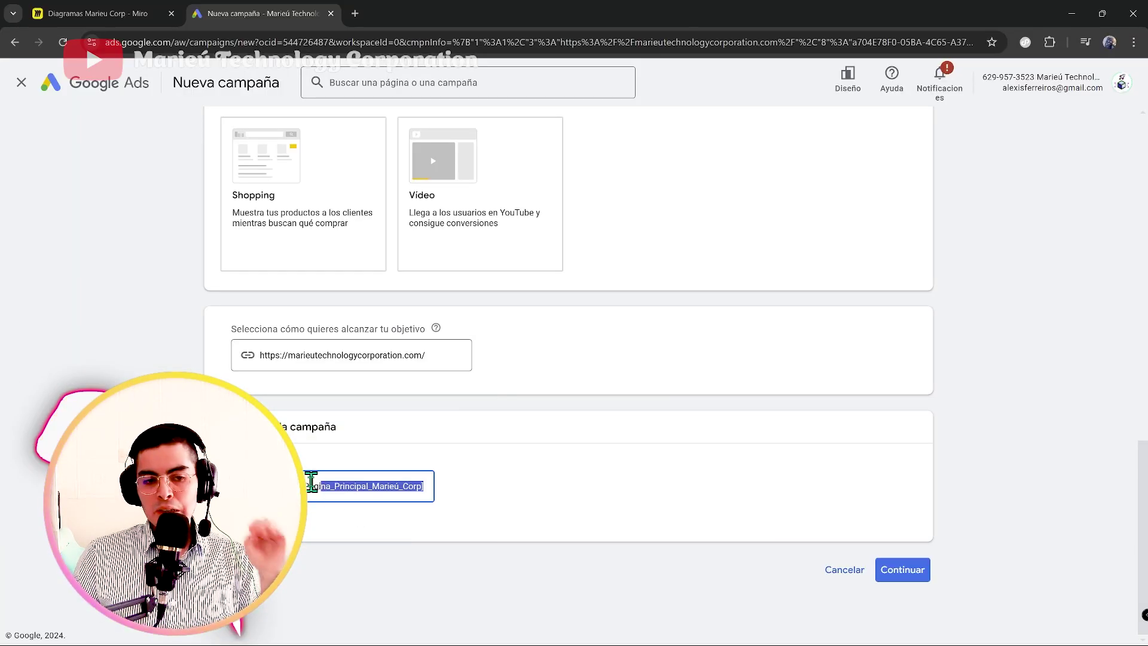
key(End)
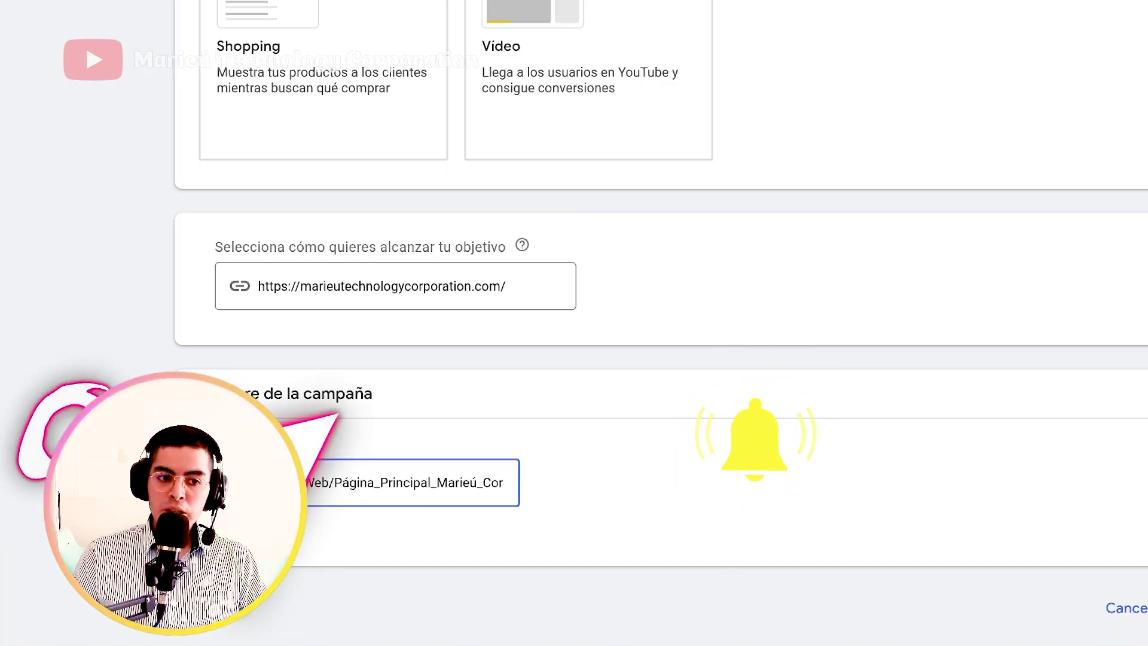
double_click(323, 483)
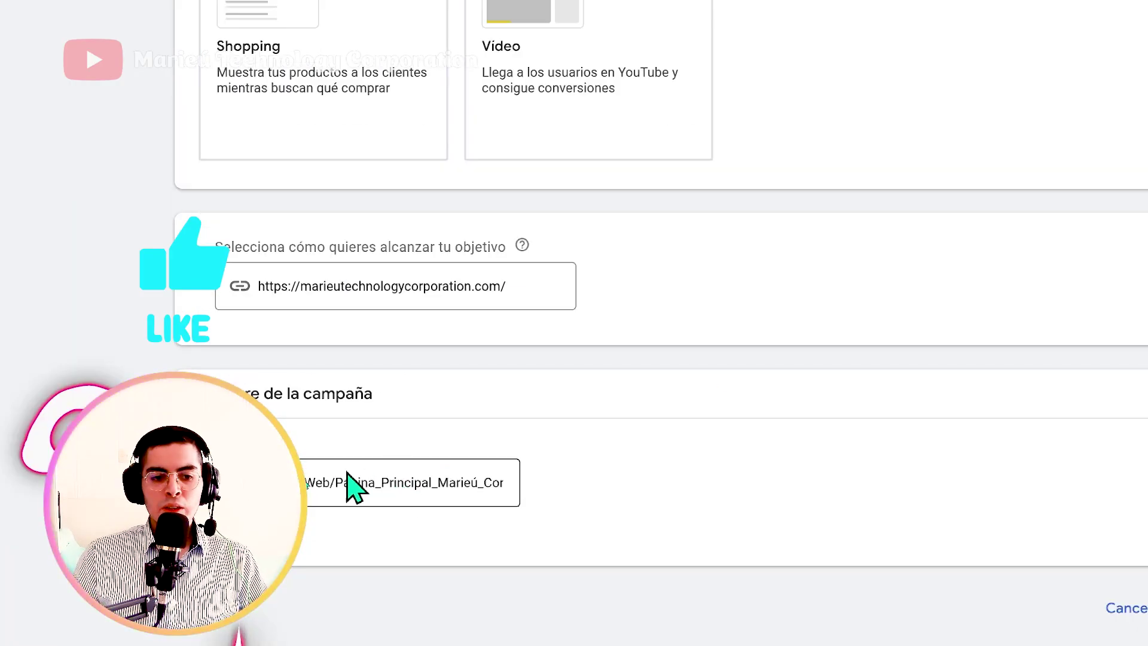
drag(345, 483, 518, 488)
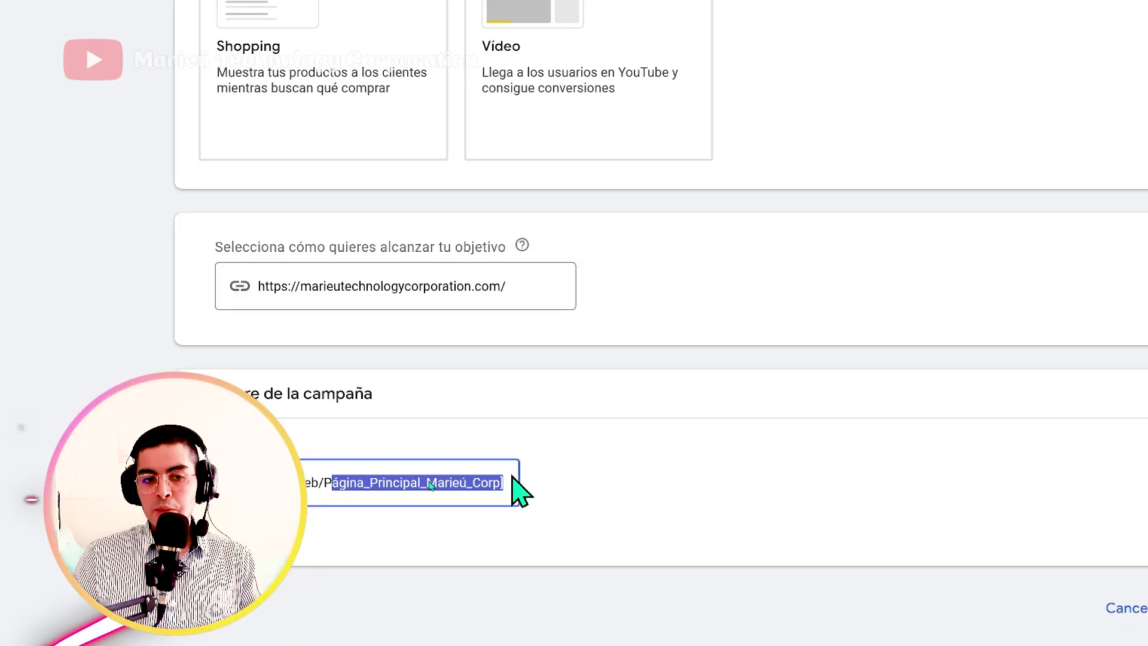
click(333, 485)
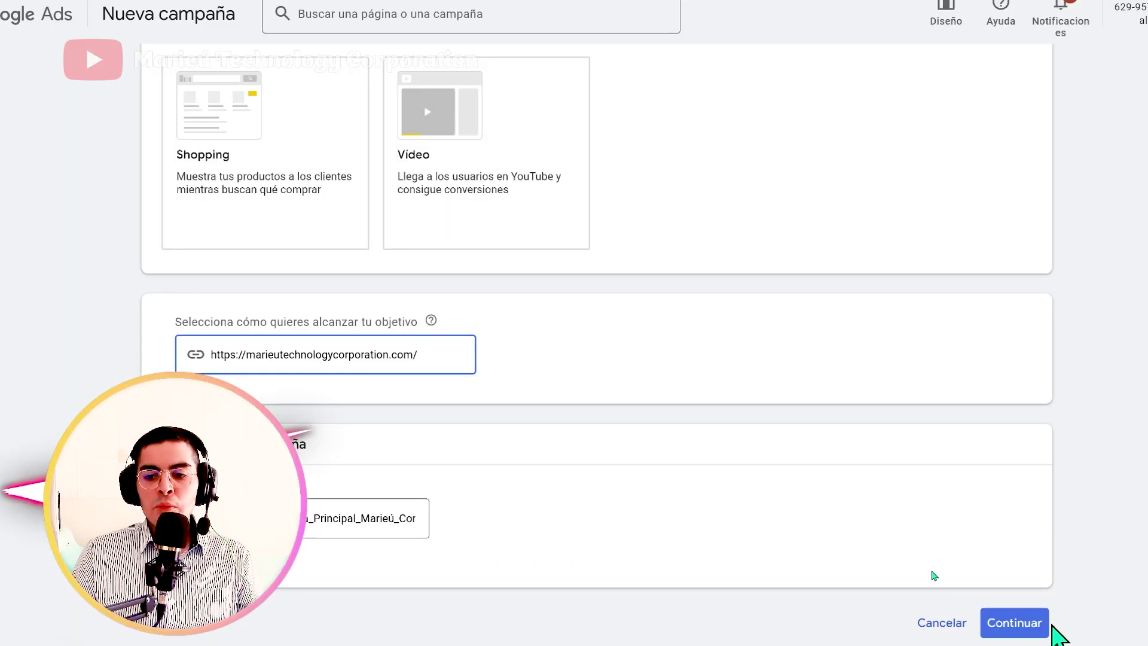
click(1018, 623)
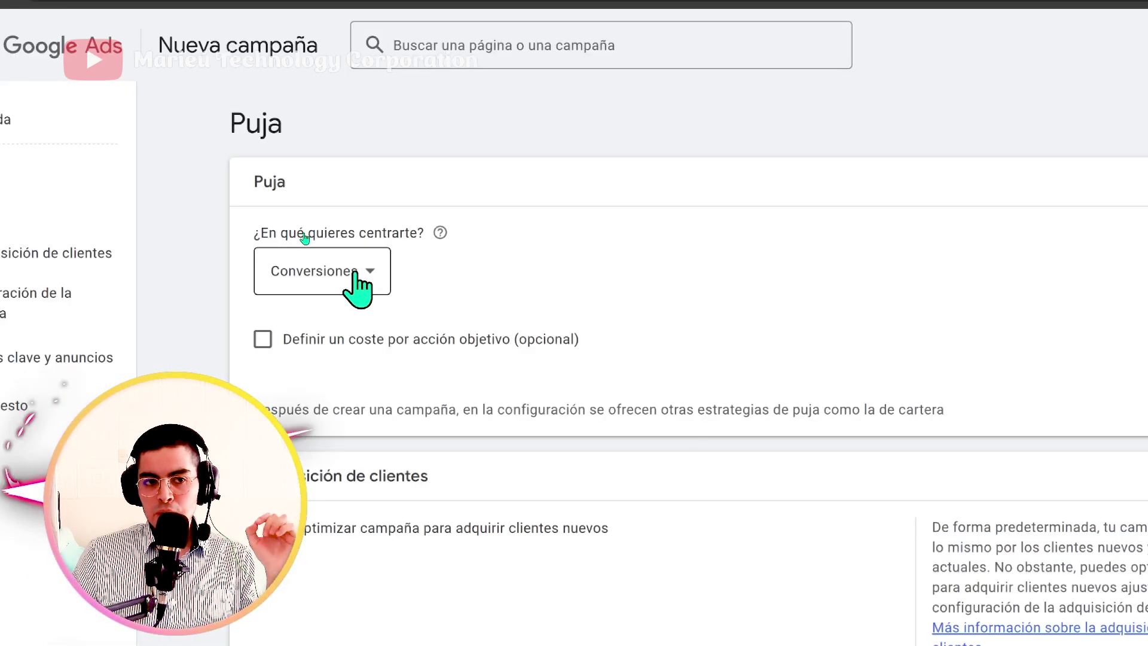
Focus the bidding on Conversiones and define a target cost per action of 3,73 PEN
click(354, 281)
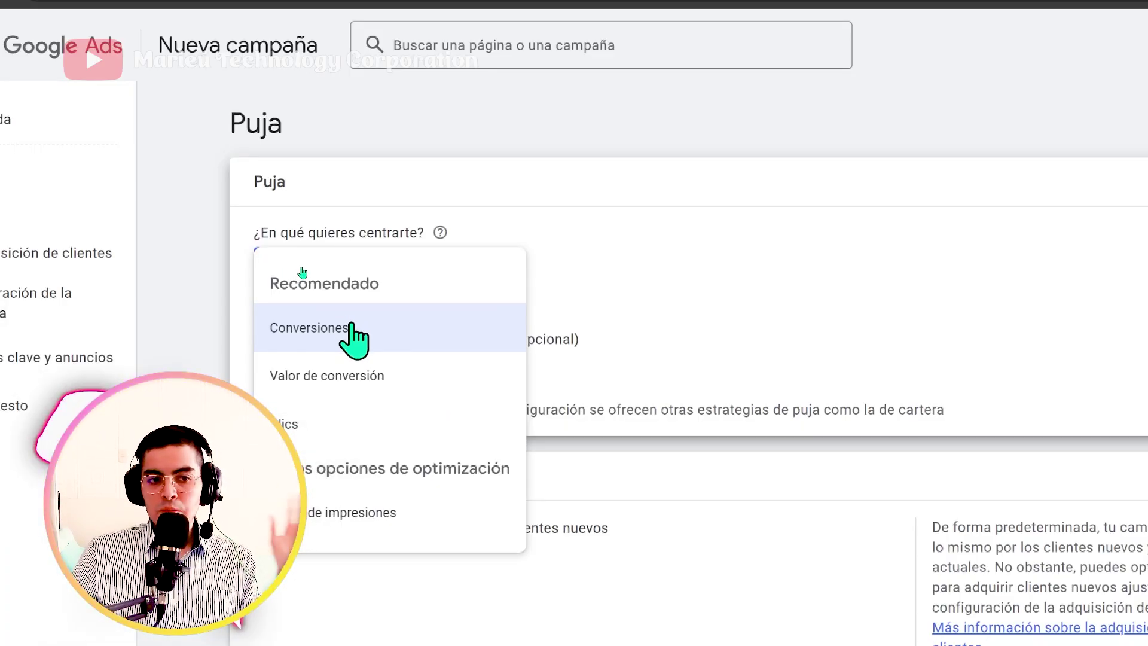
mouse_move(352, 327)
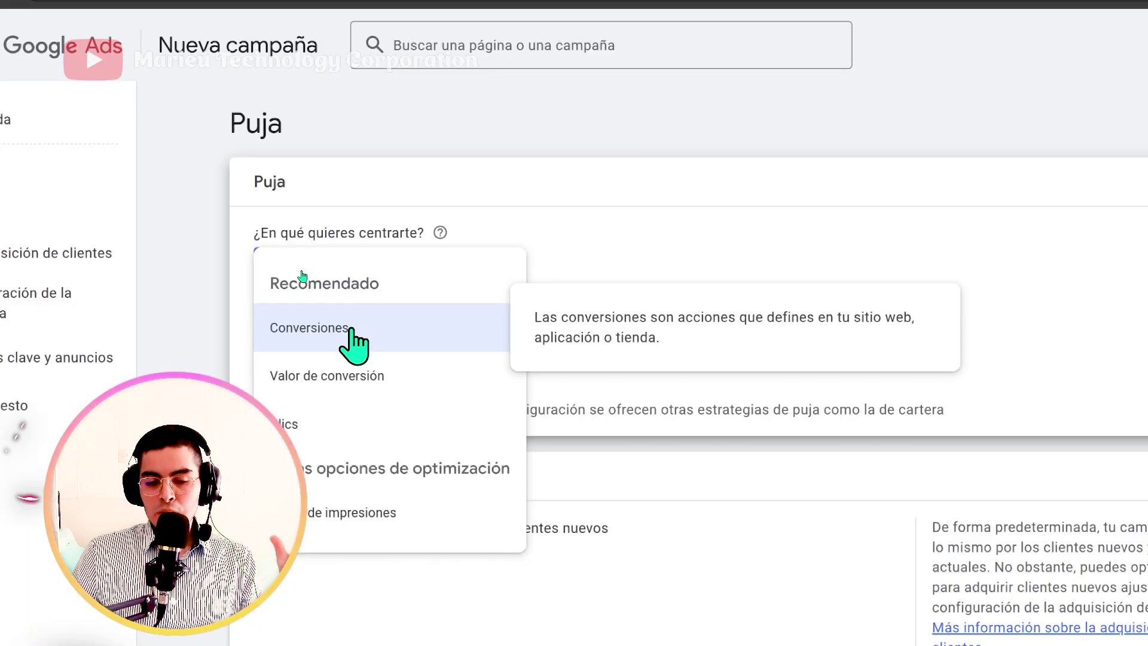
click(351, 330)
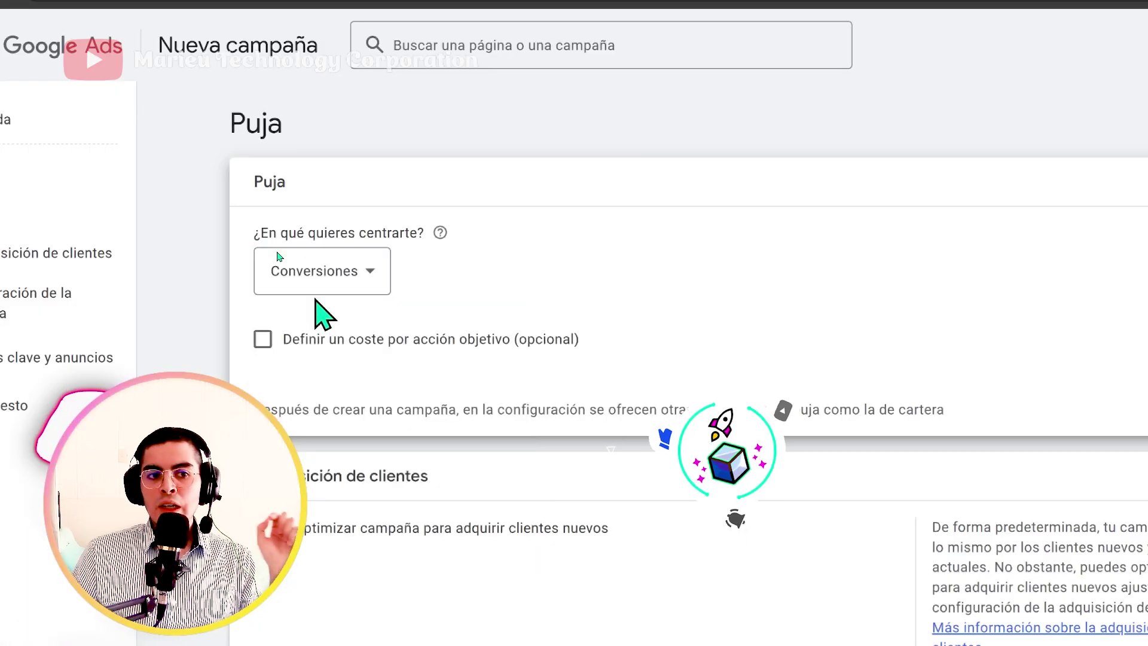
click(309, 341)
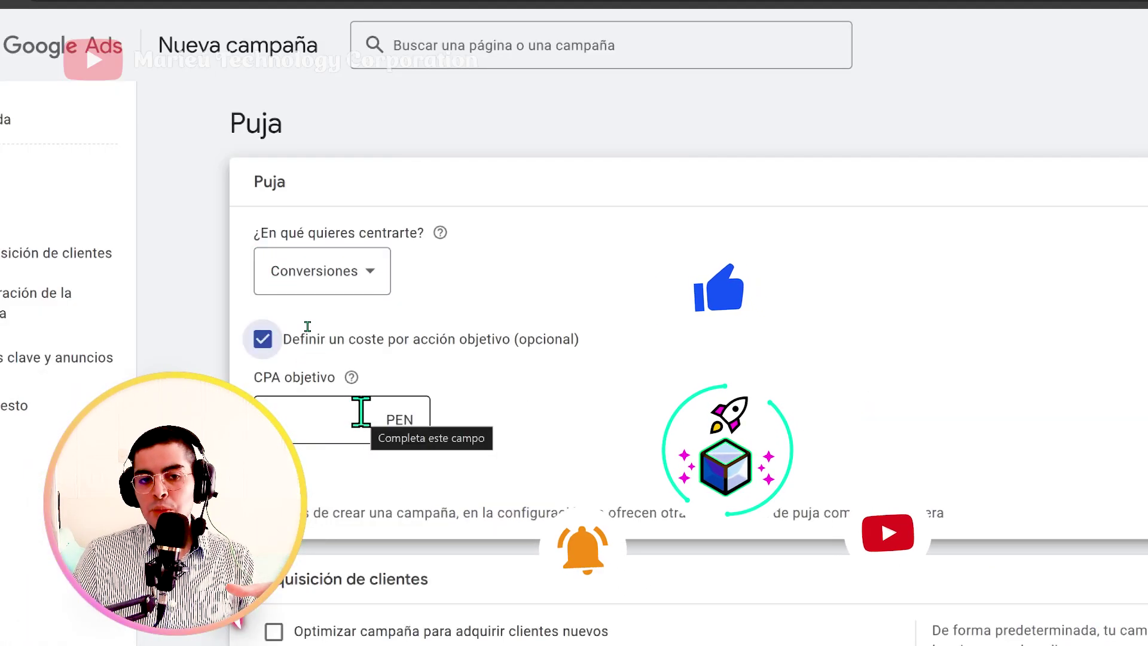
click(359, 417)
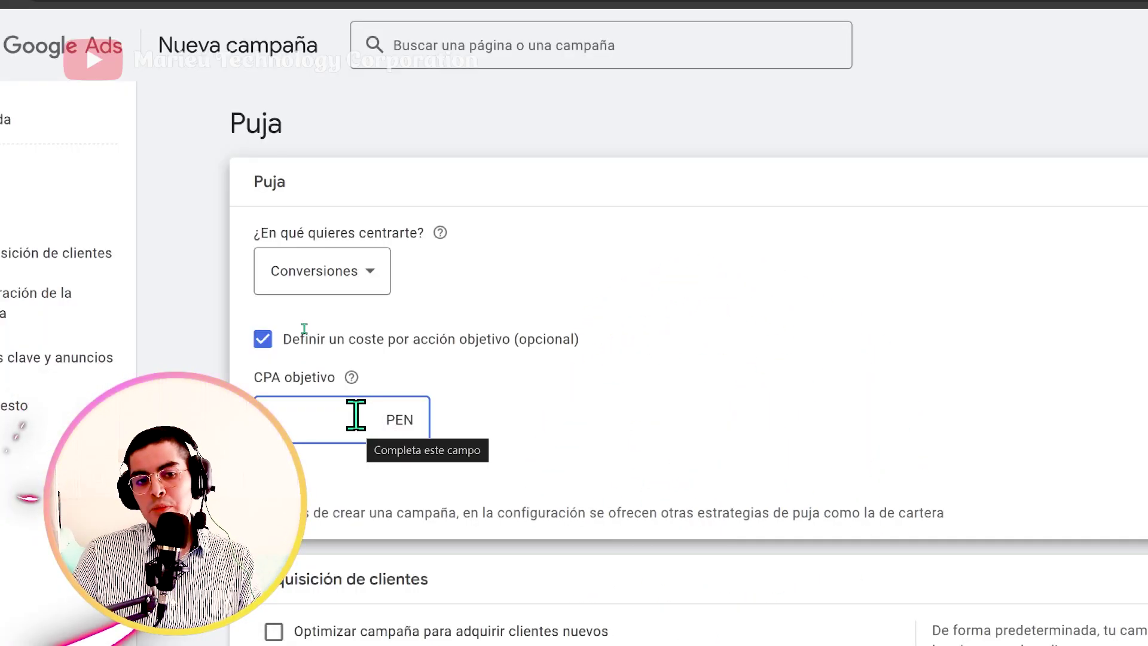
text(3,73)
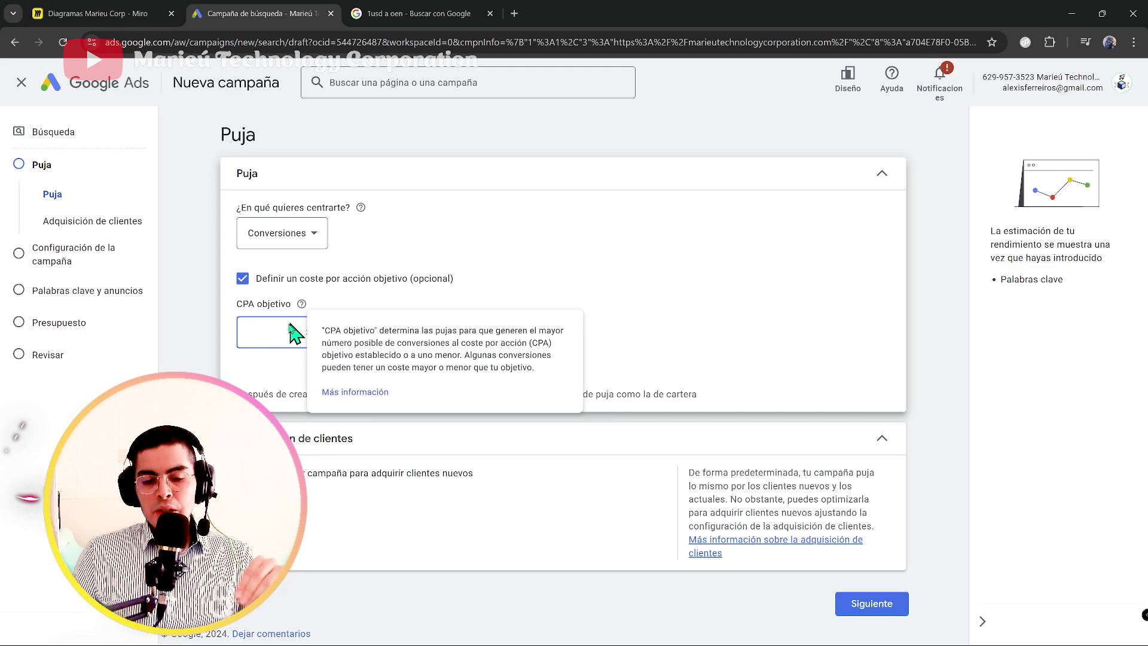
drag(305, 330, 374, 341)
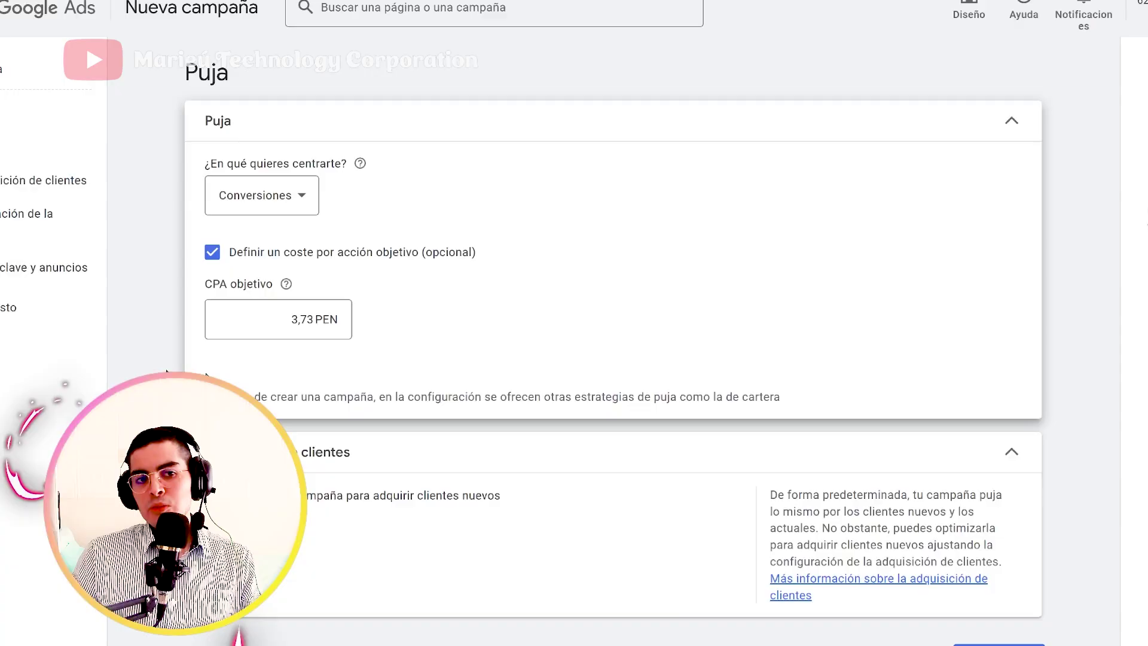
Remove the target cost per action and switch the bidding focus to Valor de conversión
click(251, 320)
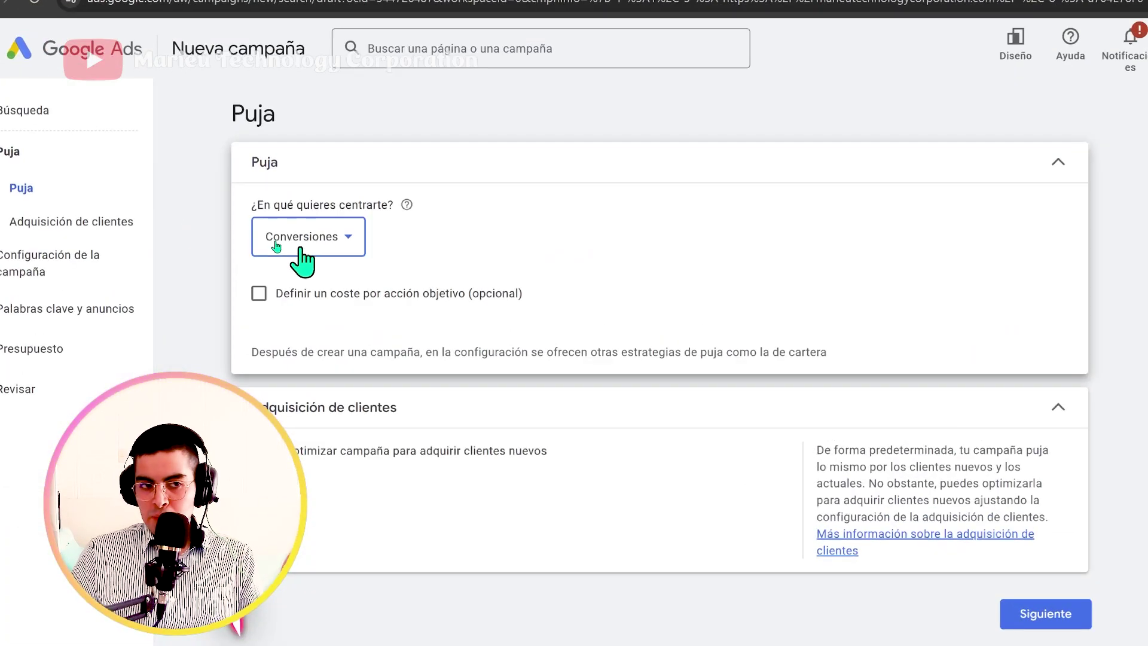
click(290, 239)
click(289, 317)
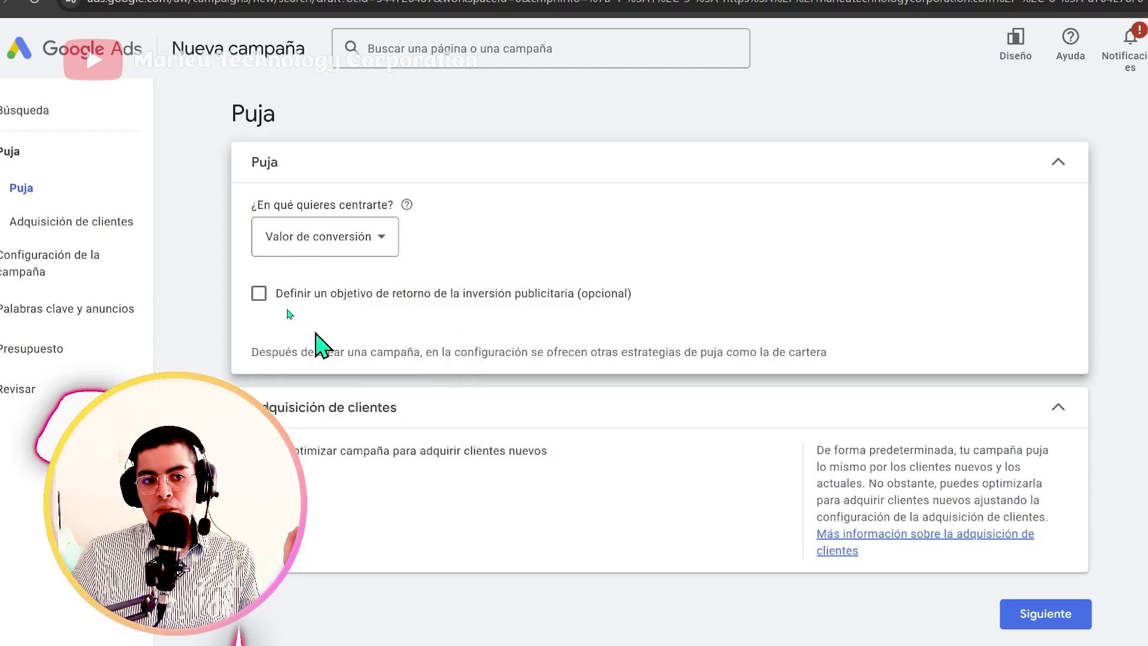
Enable the optional target return on ad spend and read the explanation of the ROAS objetivo
click(263, 291)
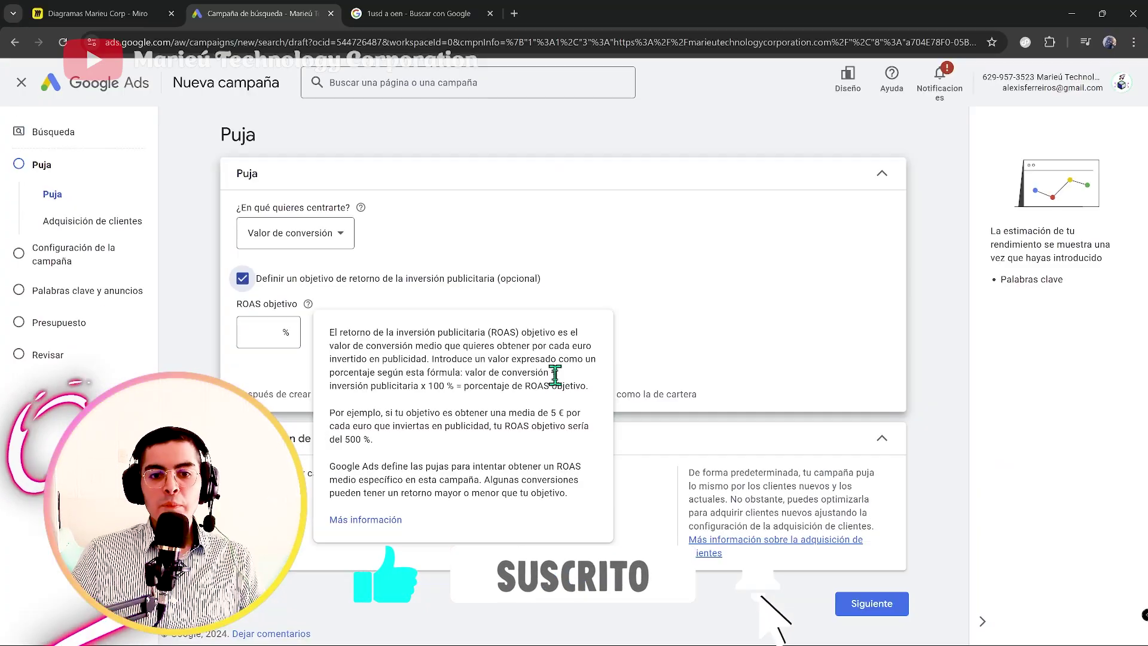
click(340, 326)
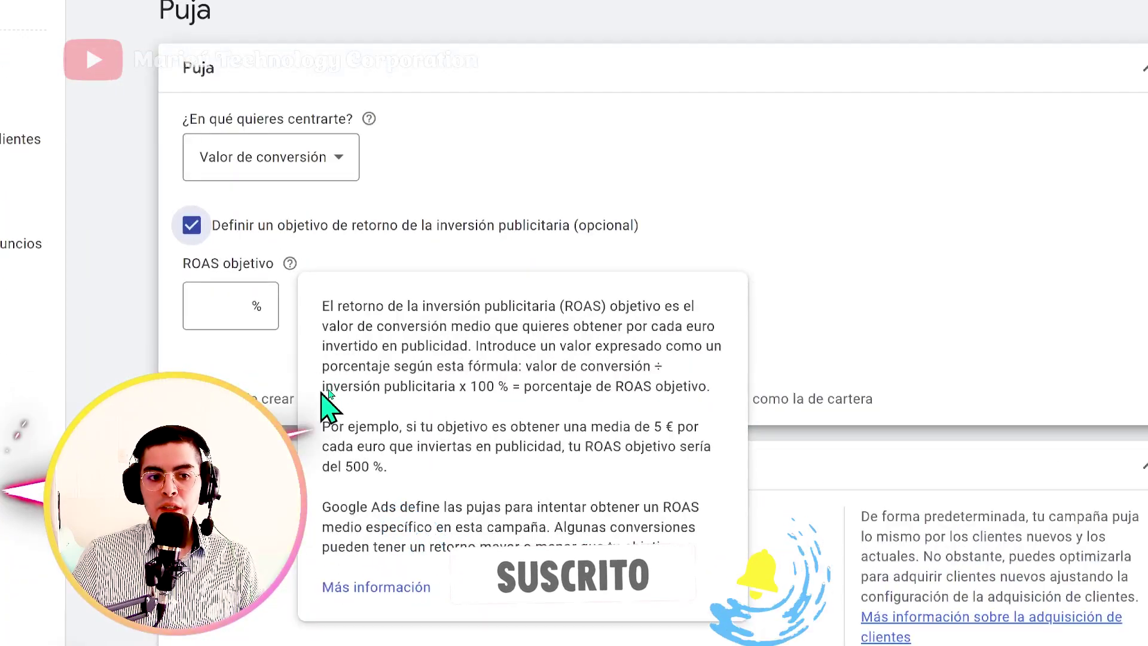
drag(327, 386, 433, 388)
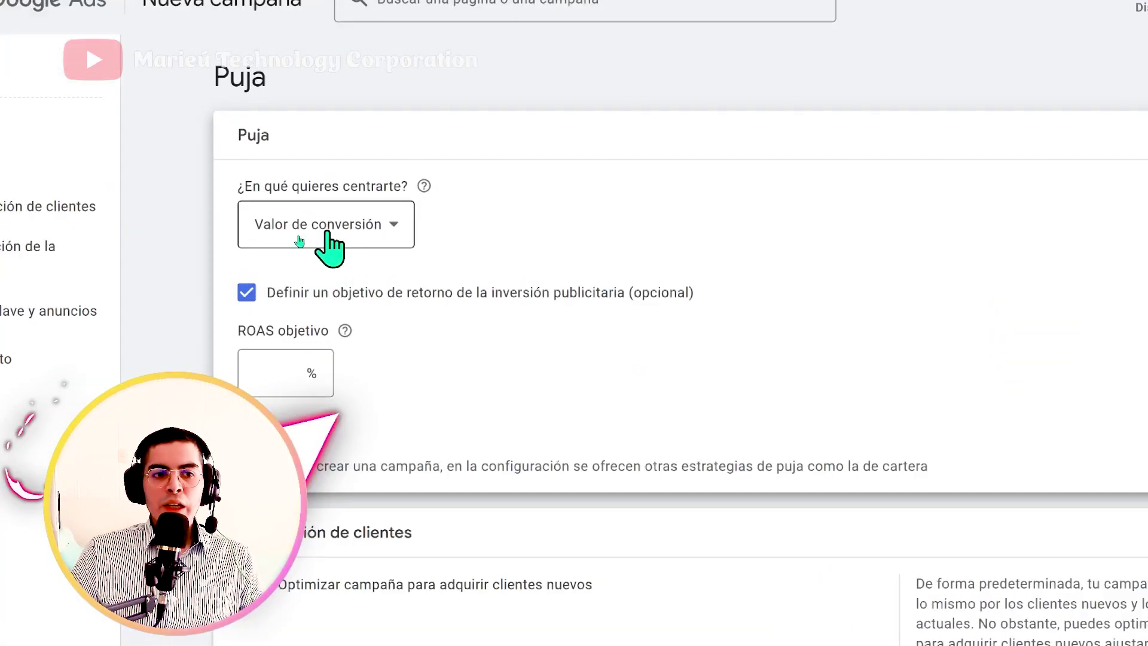
Switch the bidding focus to Clics and enable a maximum cost-per-click bid limit
click(338, 170)
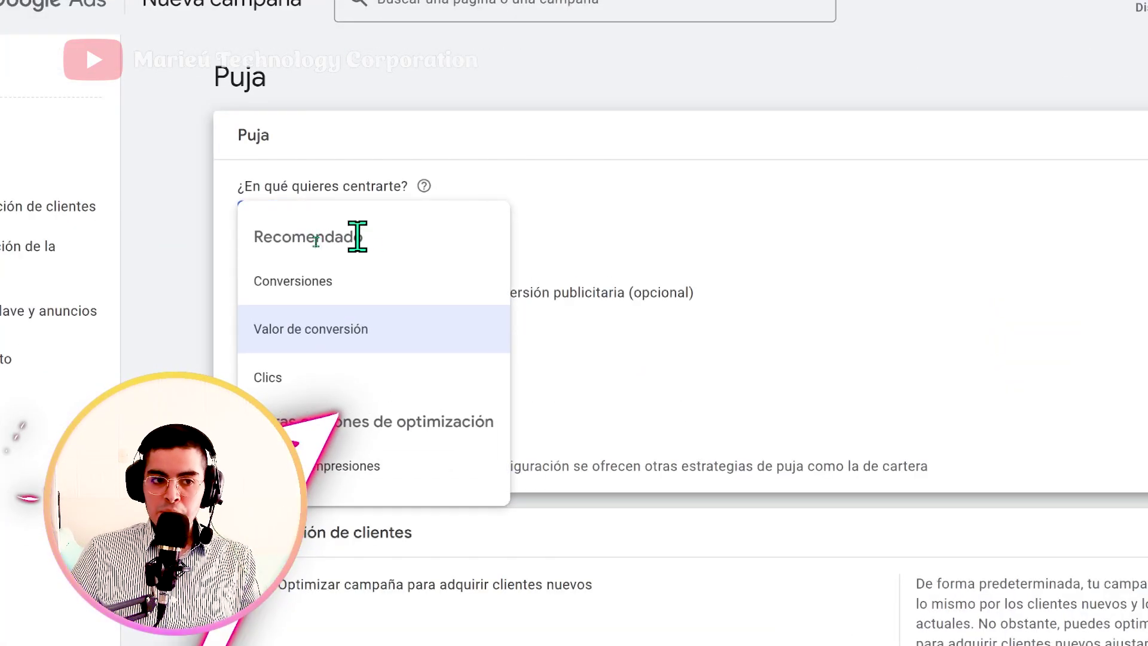
click(302, 377)
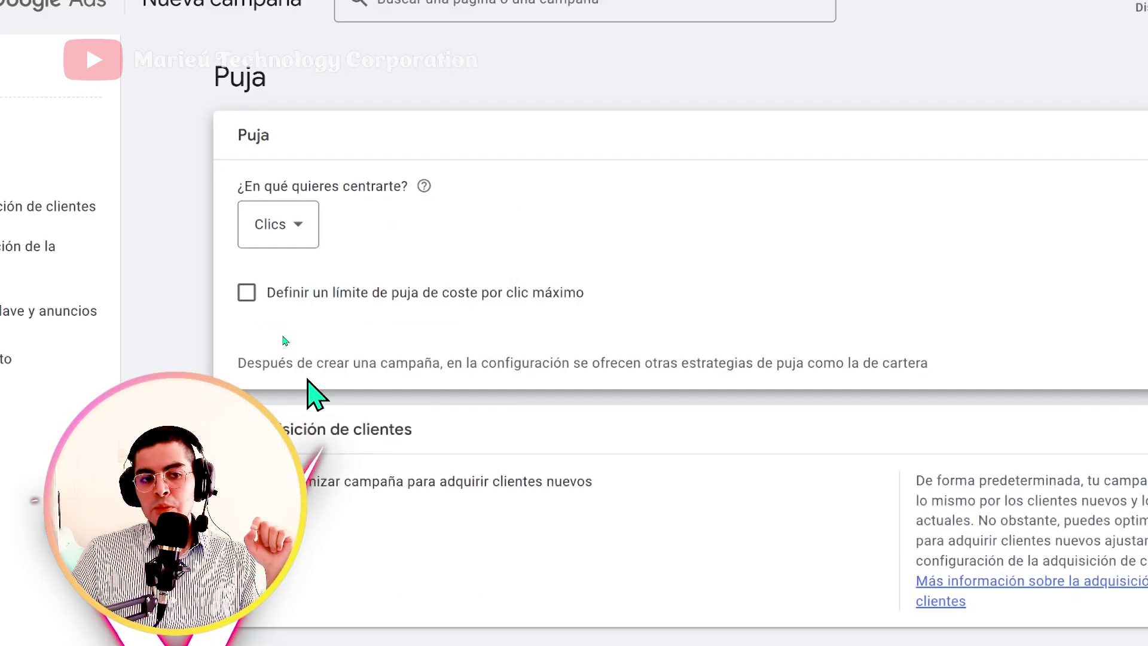
click(276, 284)
click(305, 372)
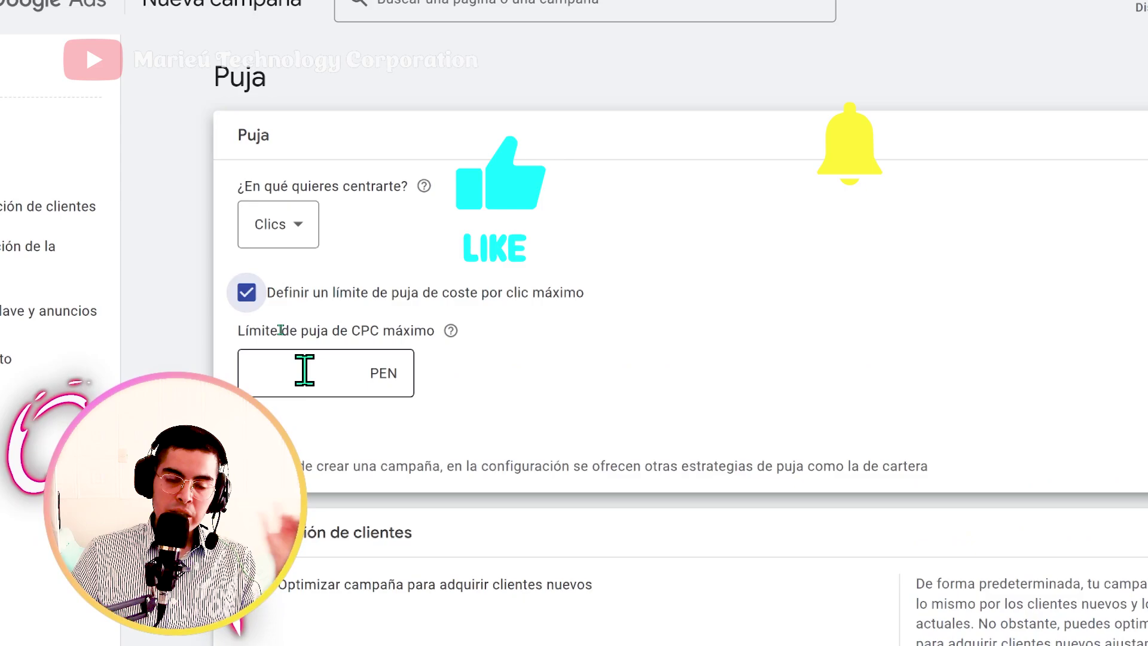
click(316, 370)
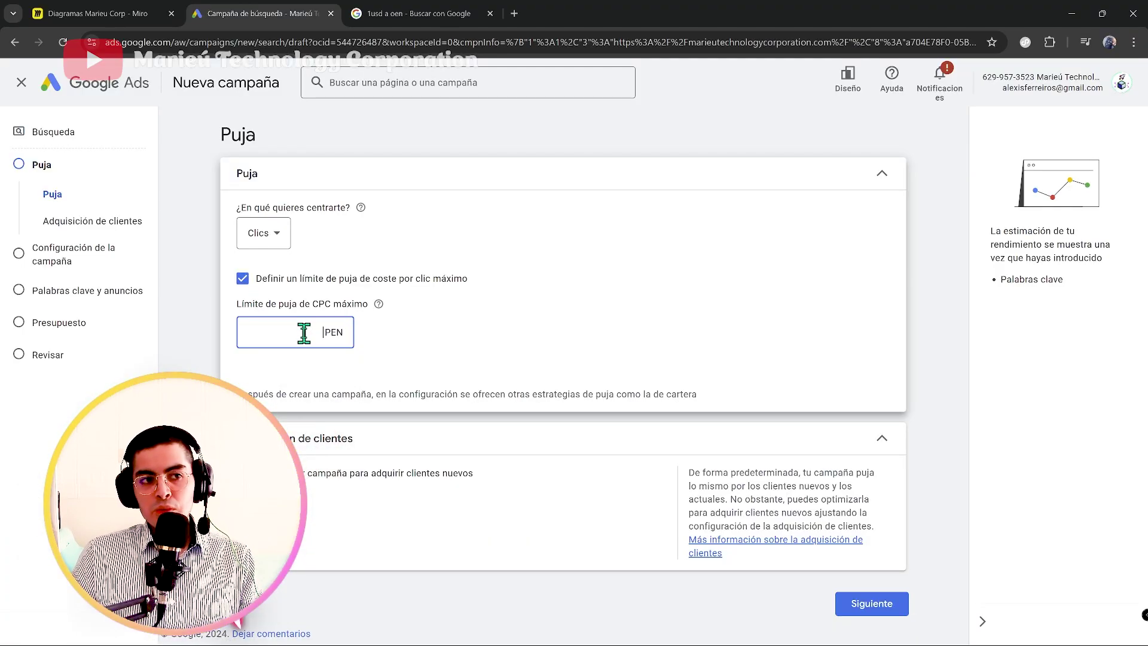
Try the Cuota de impresiones bidding focus, then set the focus back to Conversiones
click(263, 234)
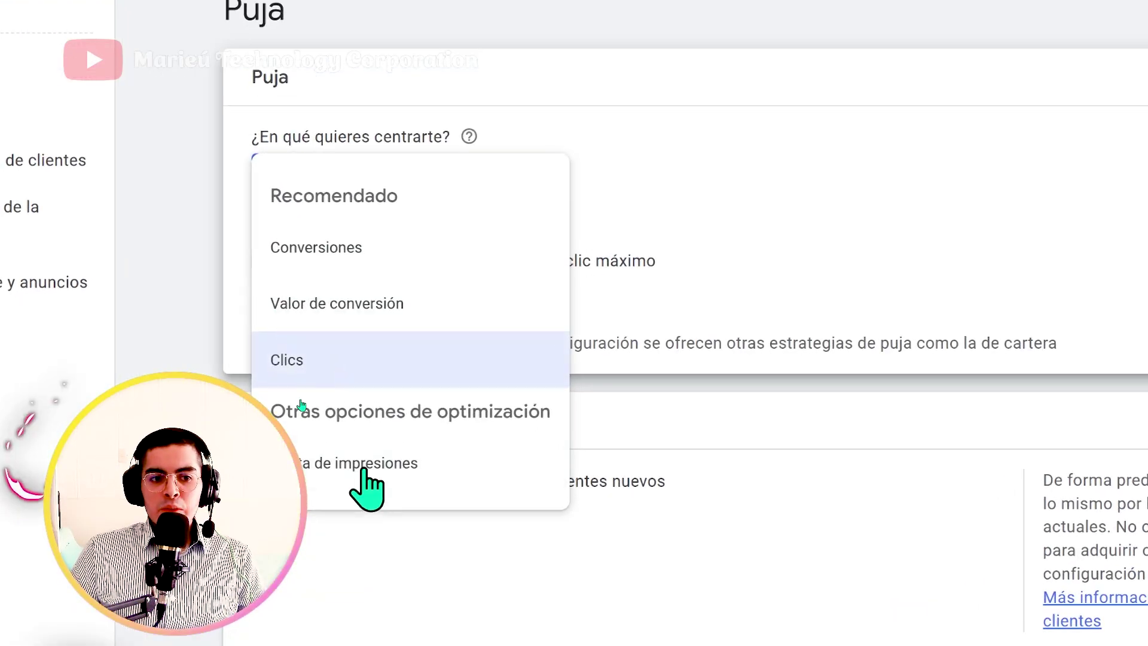
click(361, 464)
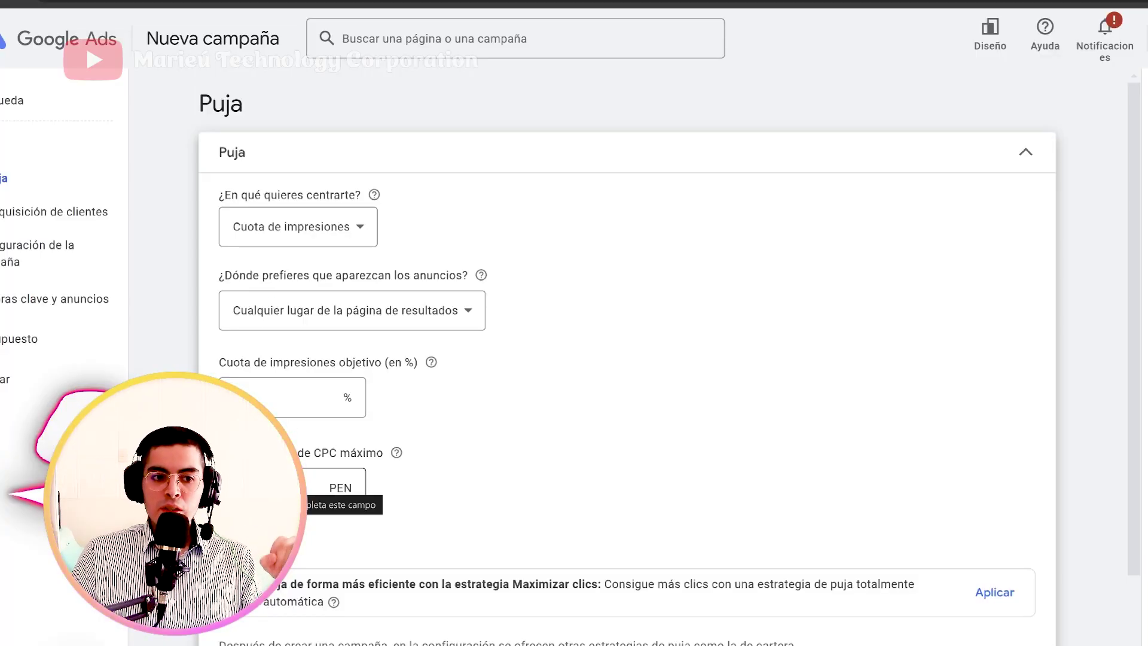
click(301, 236)
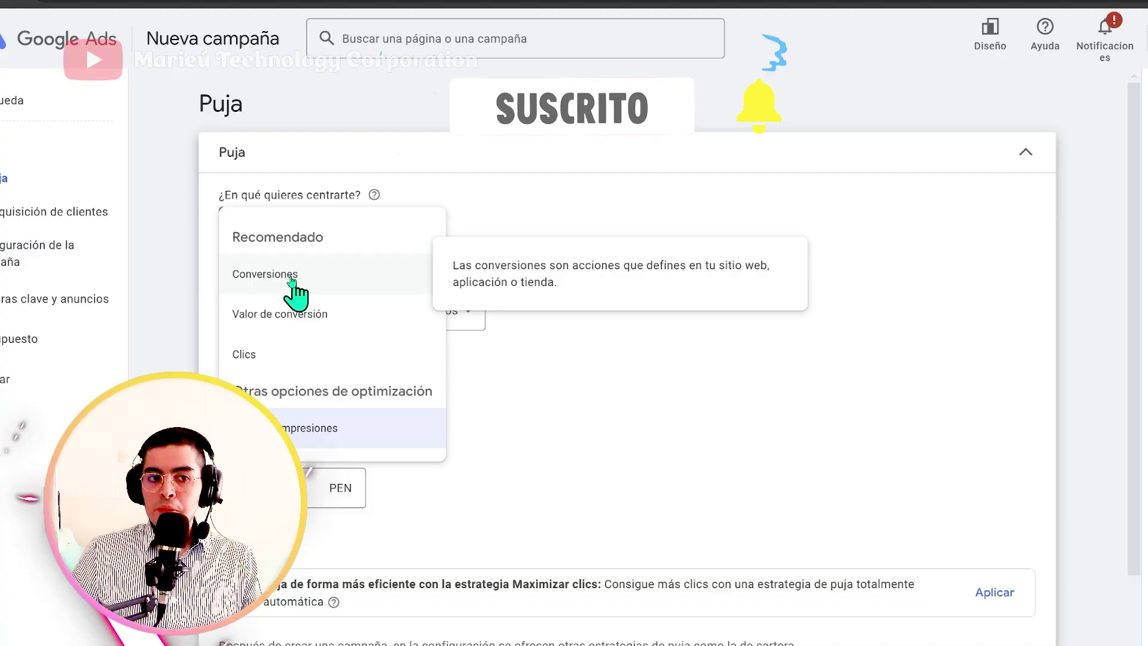
click(292, 280)
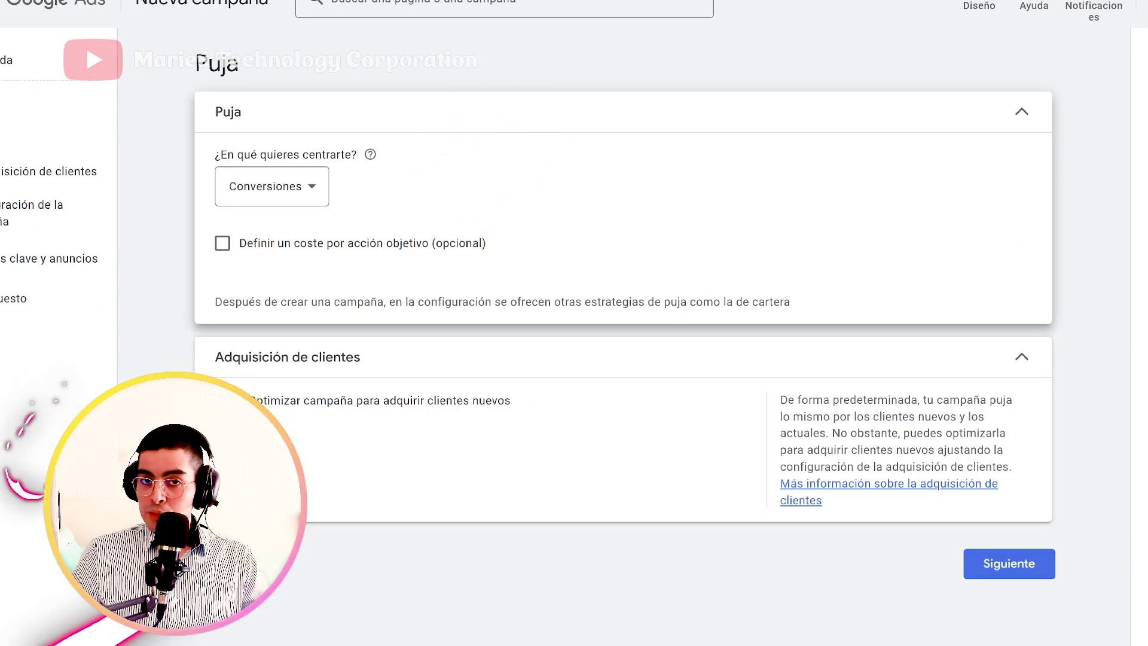
Enable optimizing the campaign to acquire new customers and read through the requirements for this option
click(383, 400)
scroll(382, 400, down, 2)
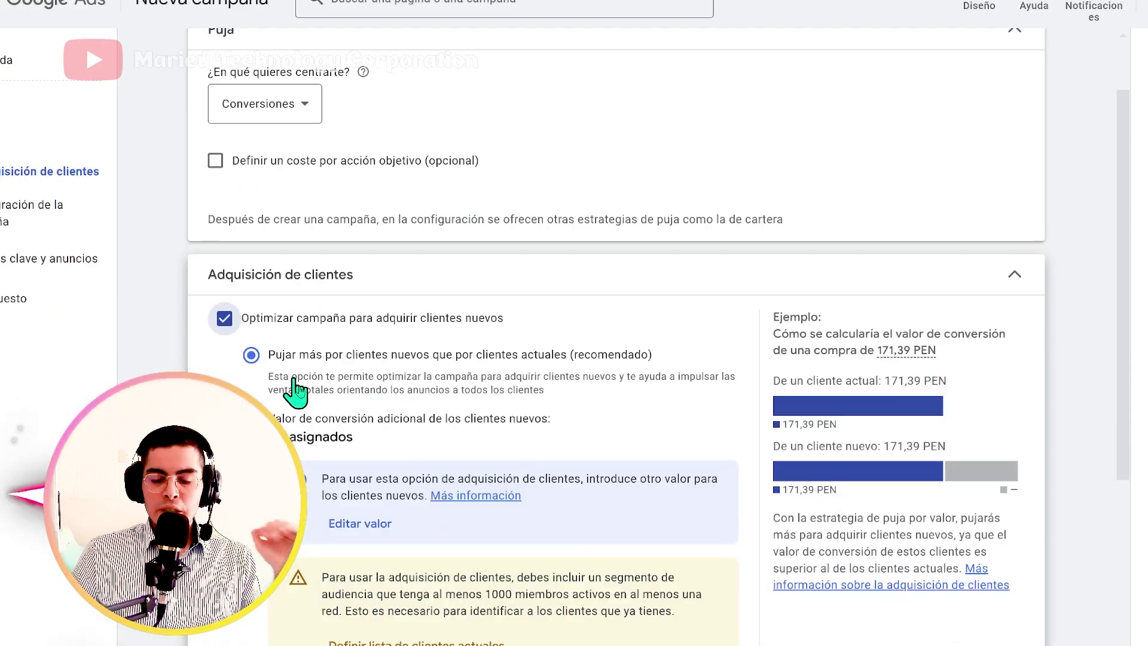
scroll(419, 371, down, 3)
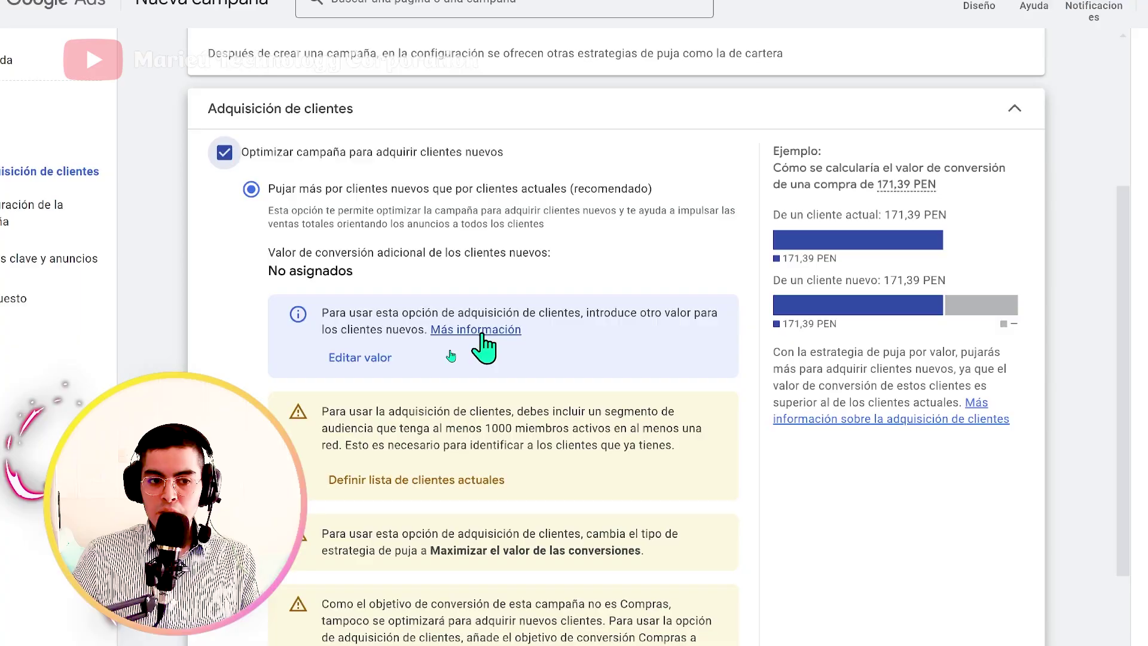
scroll(457, 350, down, 1)
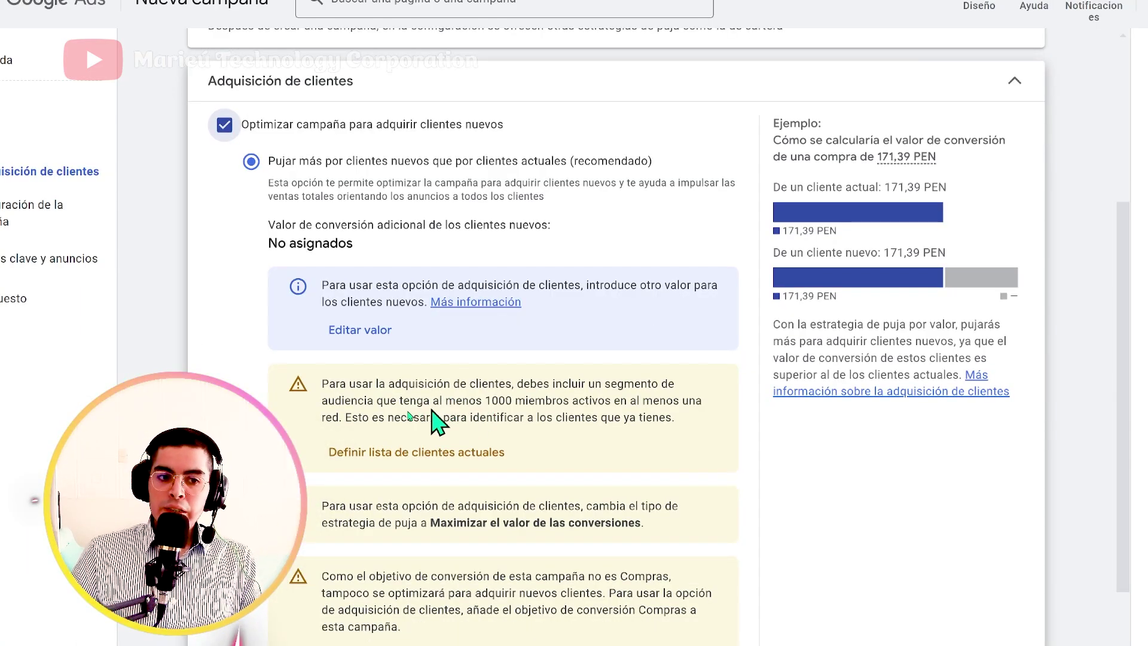
drag(604, 384, 579, 402)
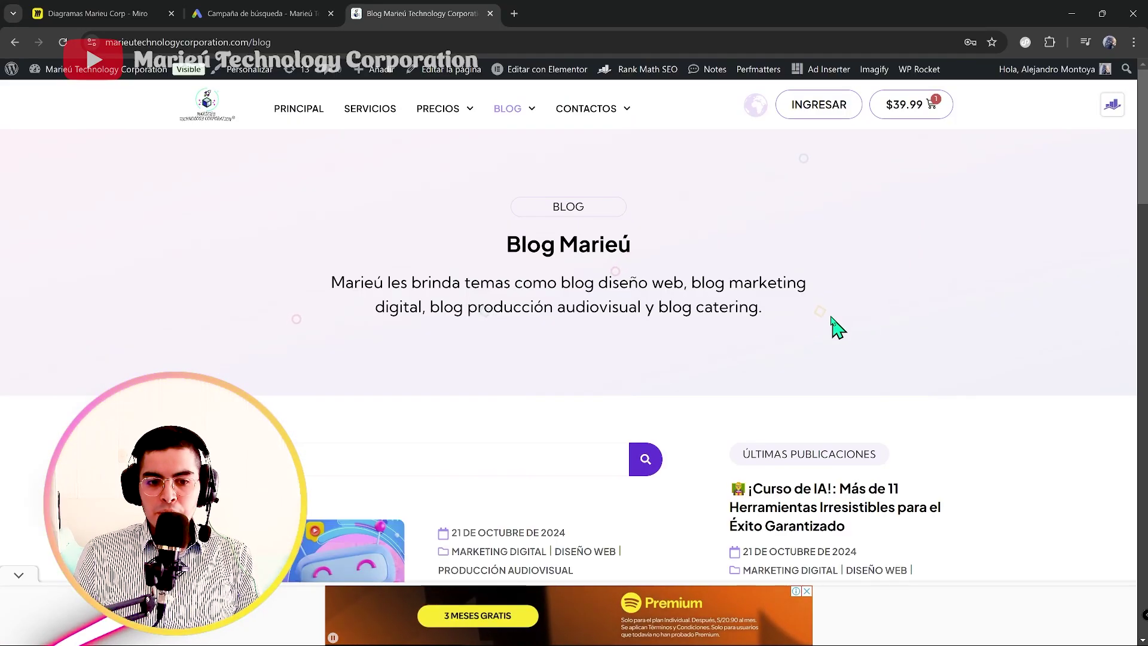
Examine the ads placed on the Blog Marieú page, close the overlay ad and return to the Google Ads campaign settings
scroll(822, 320, down, 3)
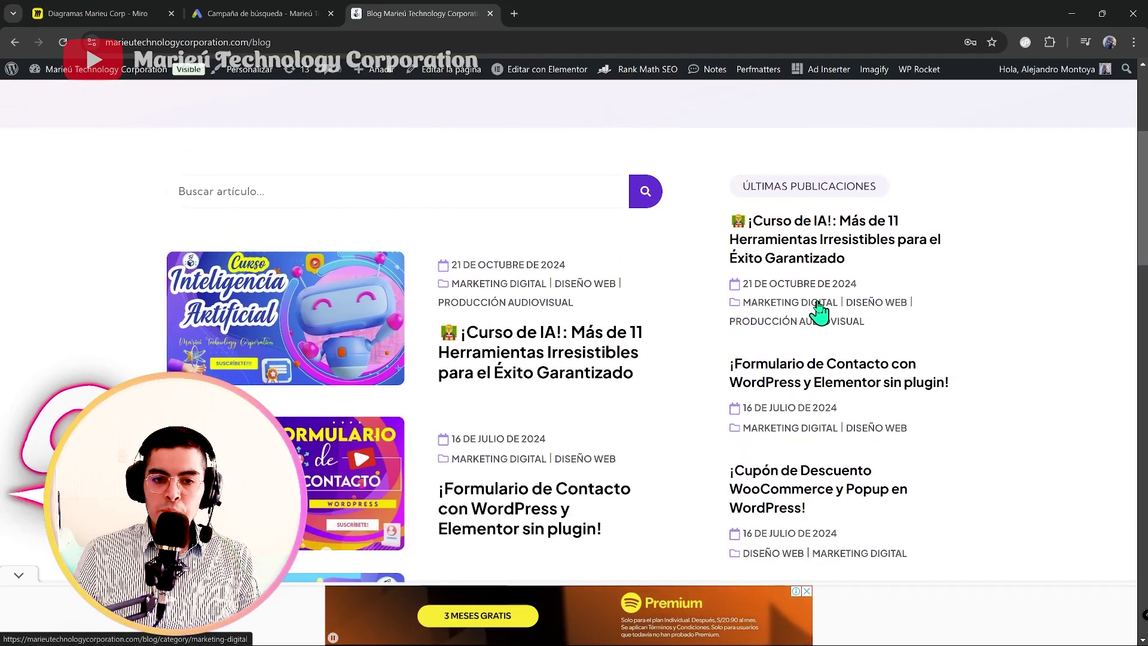
scroll(520, 534, down, 12)
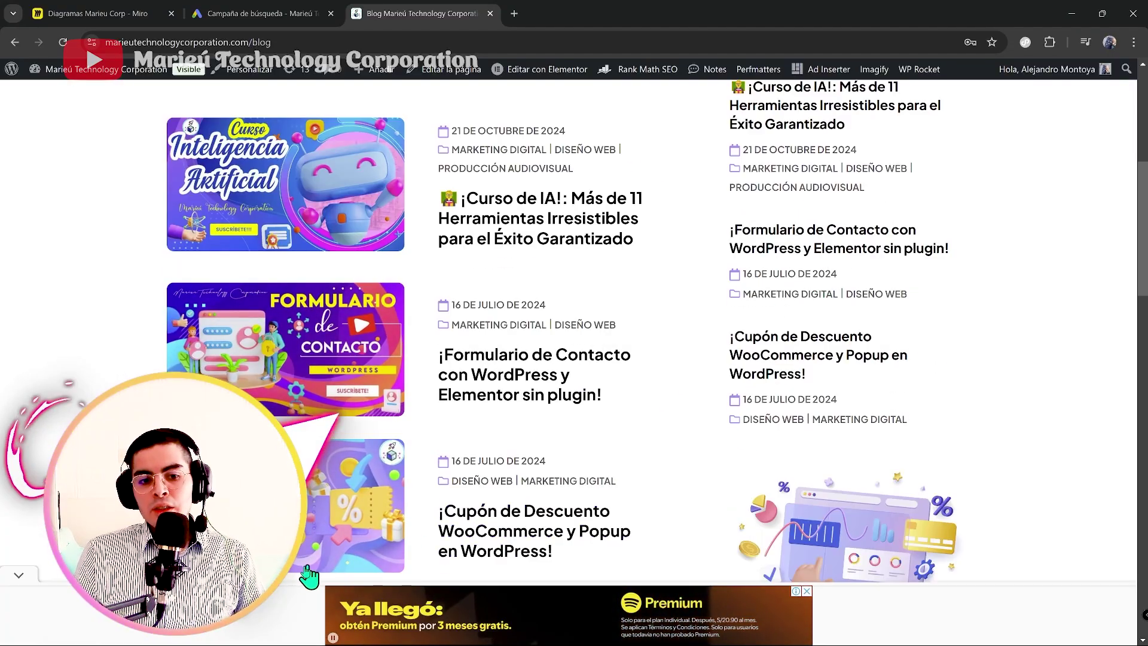
scroll(521, 323, up, 5)
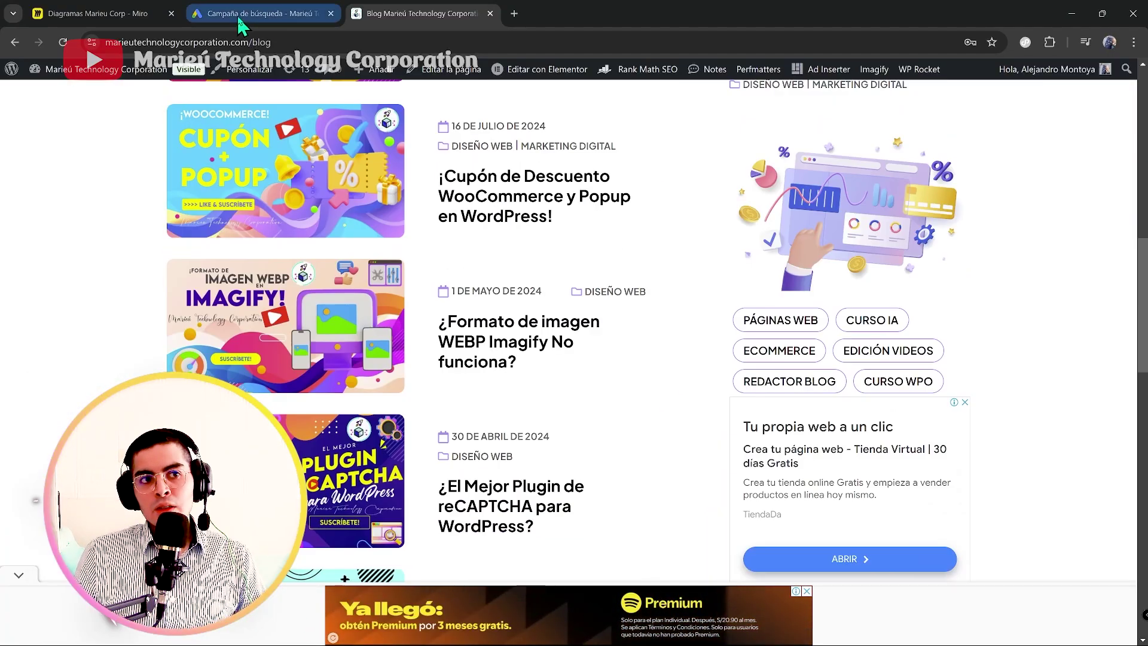
click(302, 13)
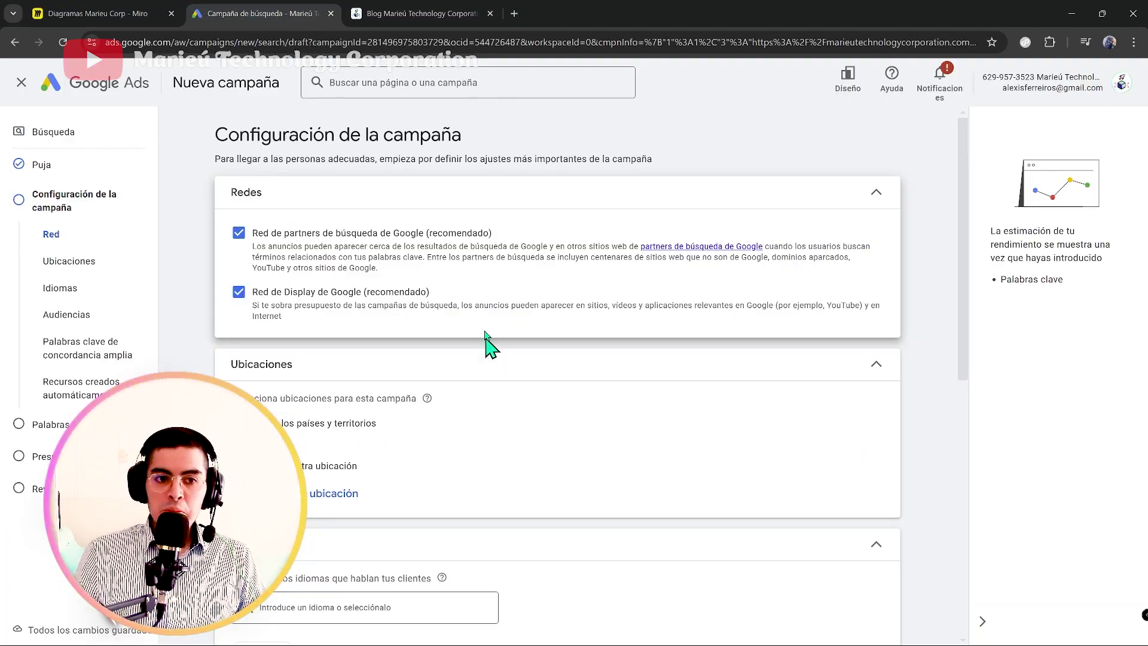
click(389, 15)
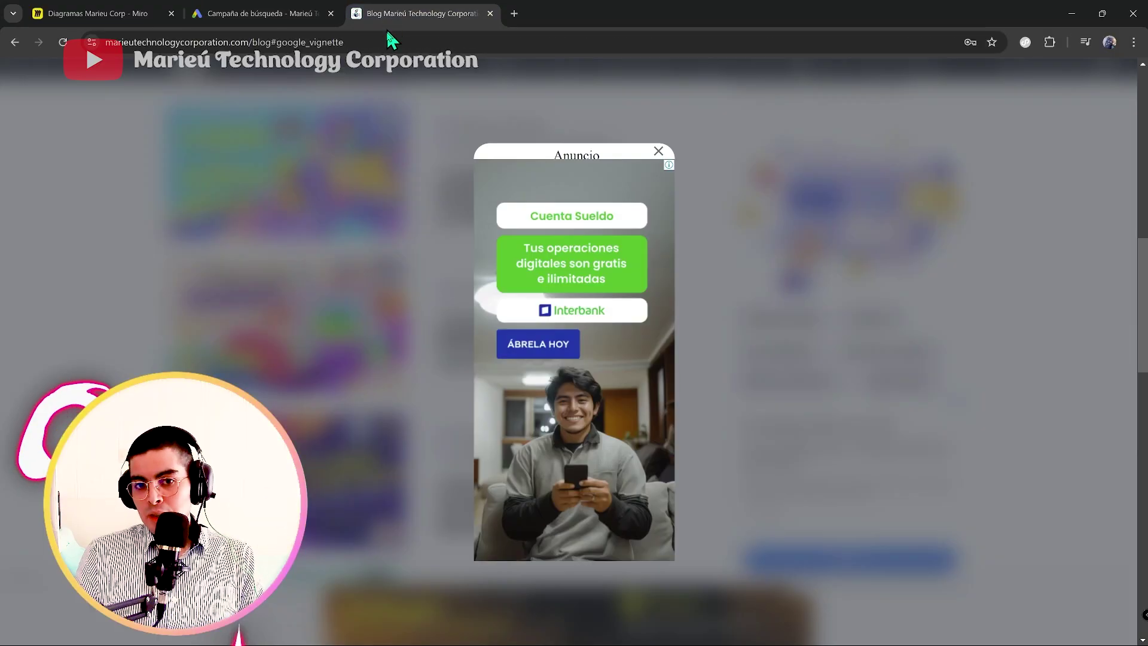
click(659, 148)
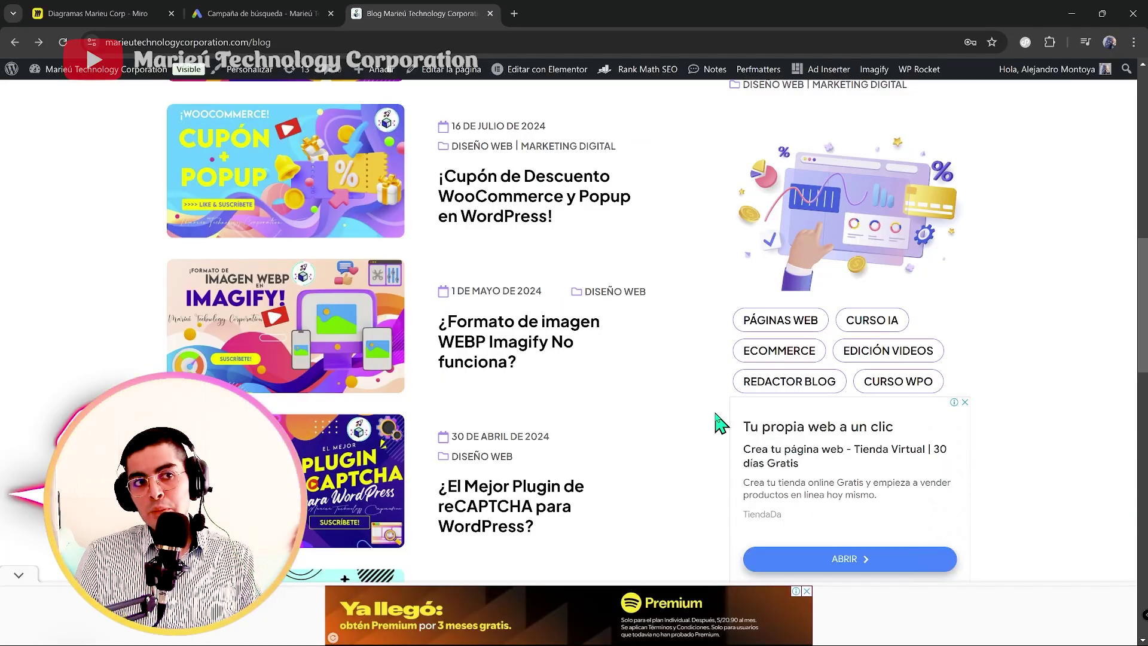
click(257, 13)
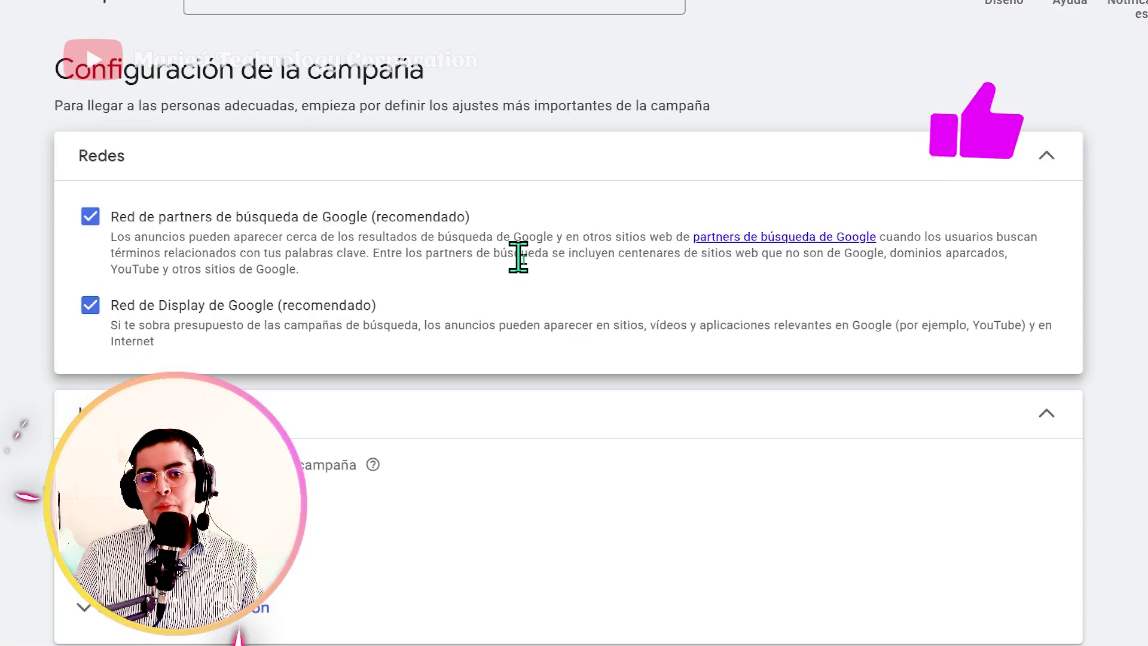
Add Inglés to the languages spoken by the campaign's customers
scroll(519, 257, down, 2)
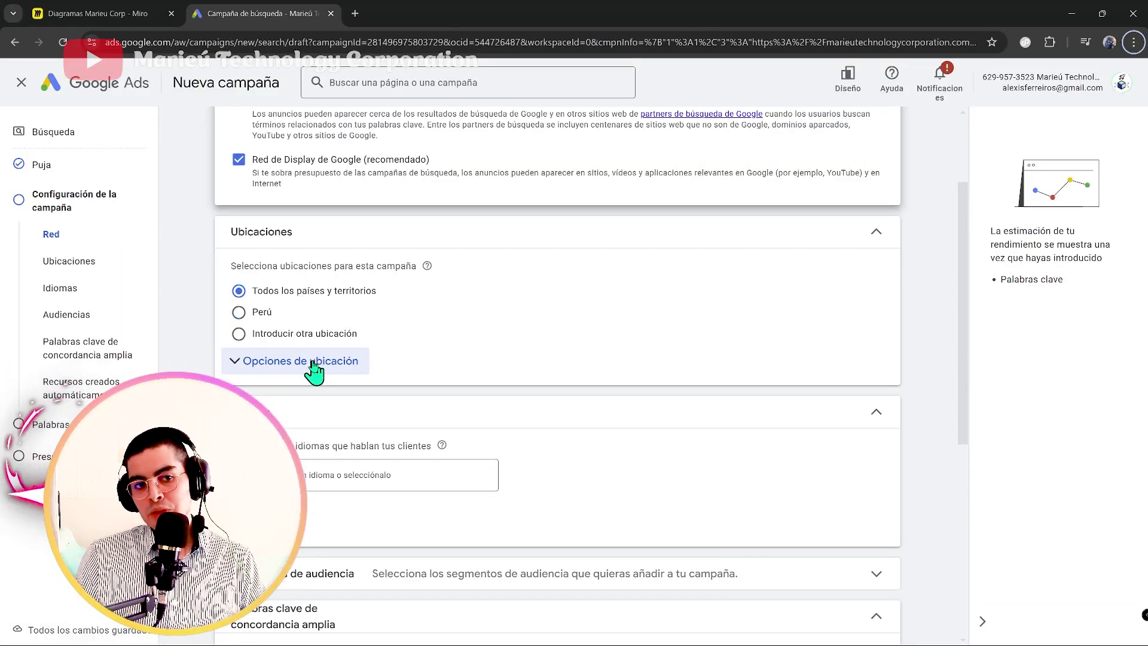
scroll(257, 347, down, 1)
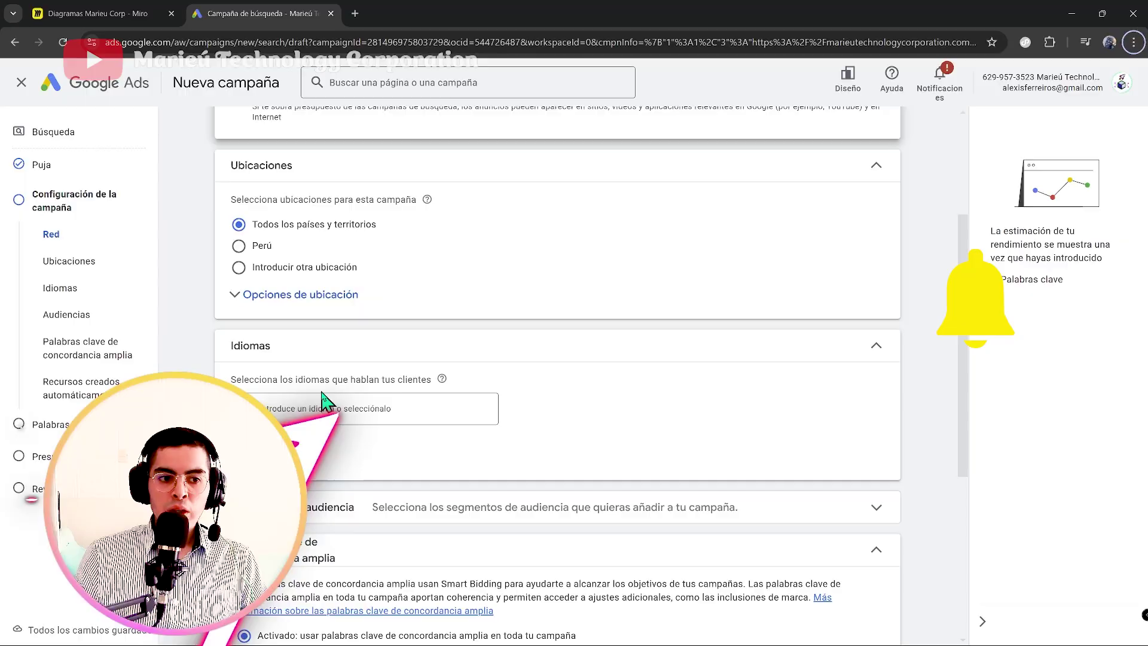
scroll(270, 408, down, 4)
click(300, 154)
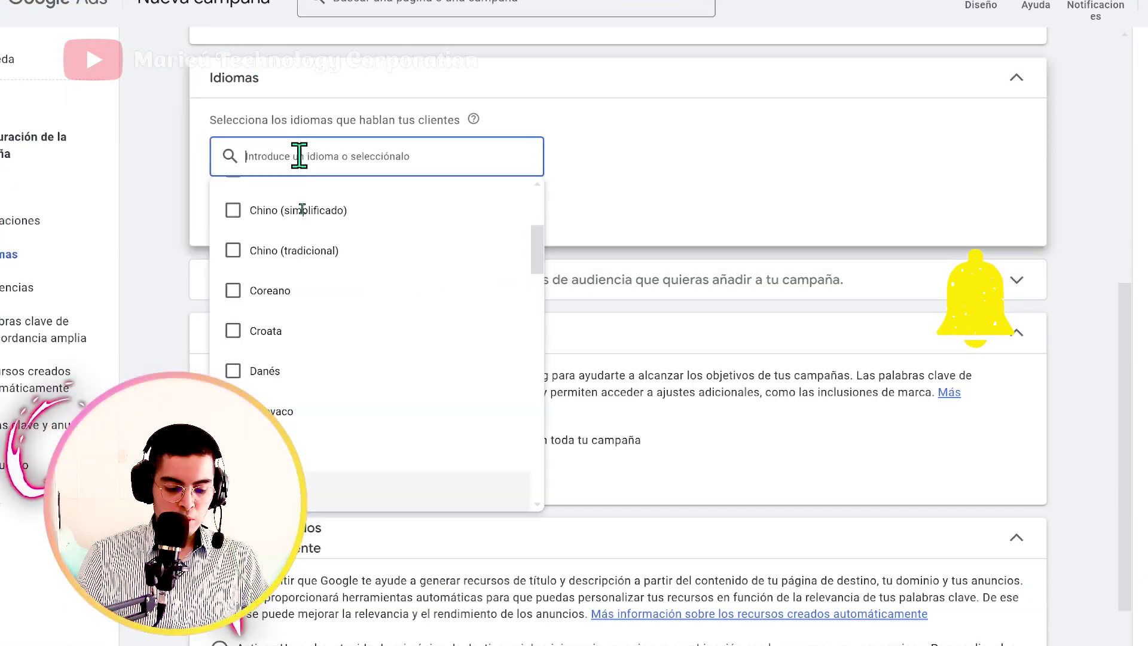
text(ingl)
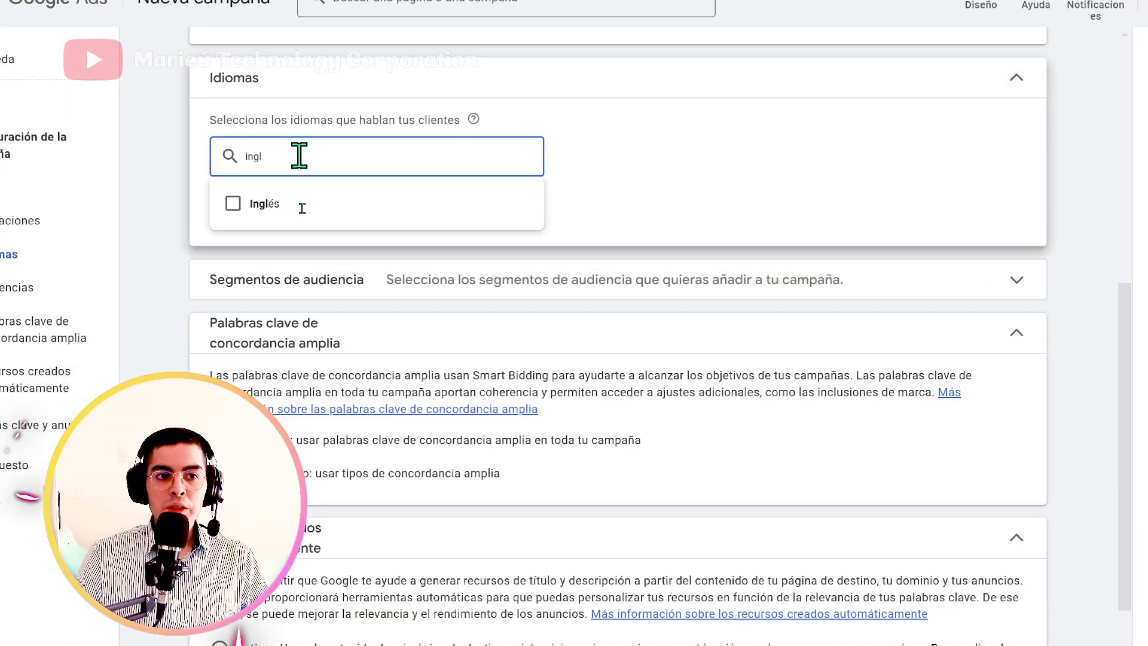
click(395, 200)
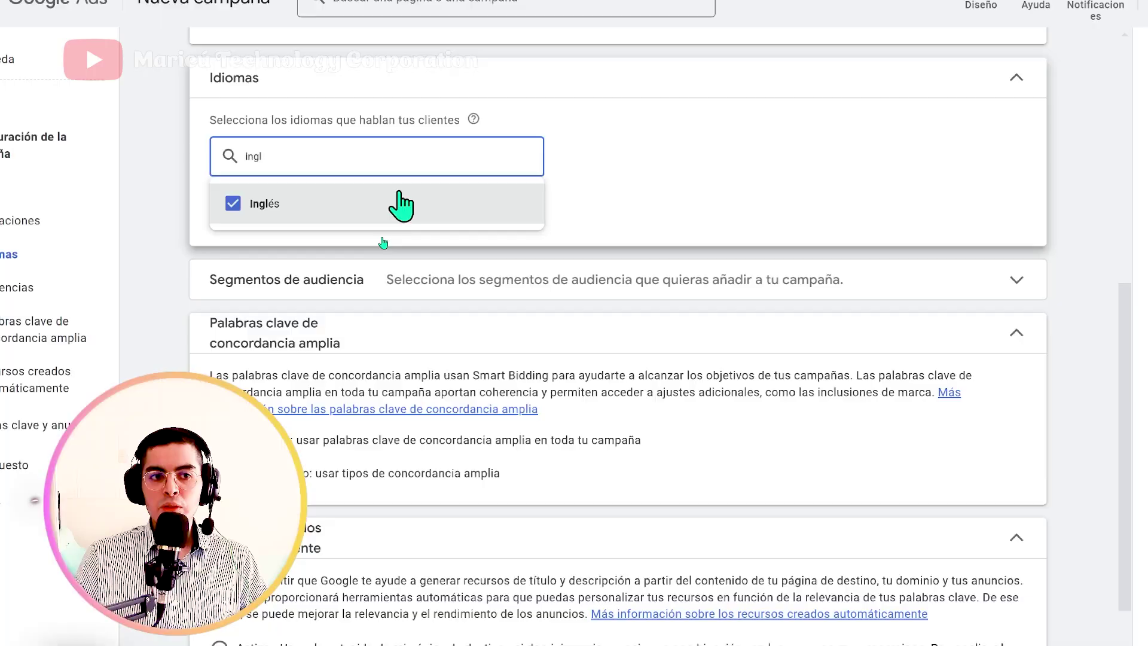
click(590, 197)
Search the audience segments for "scooter" and examine the details of the Scooters y ciclomotores (nuevos) segment
scroll(544, 179, down, 3)
click(422, 122)
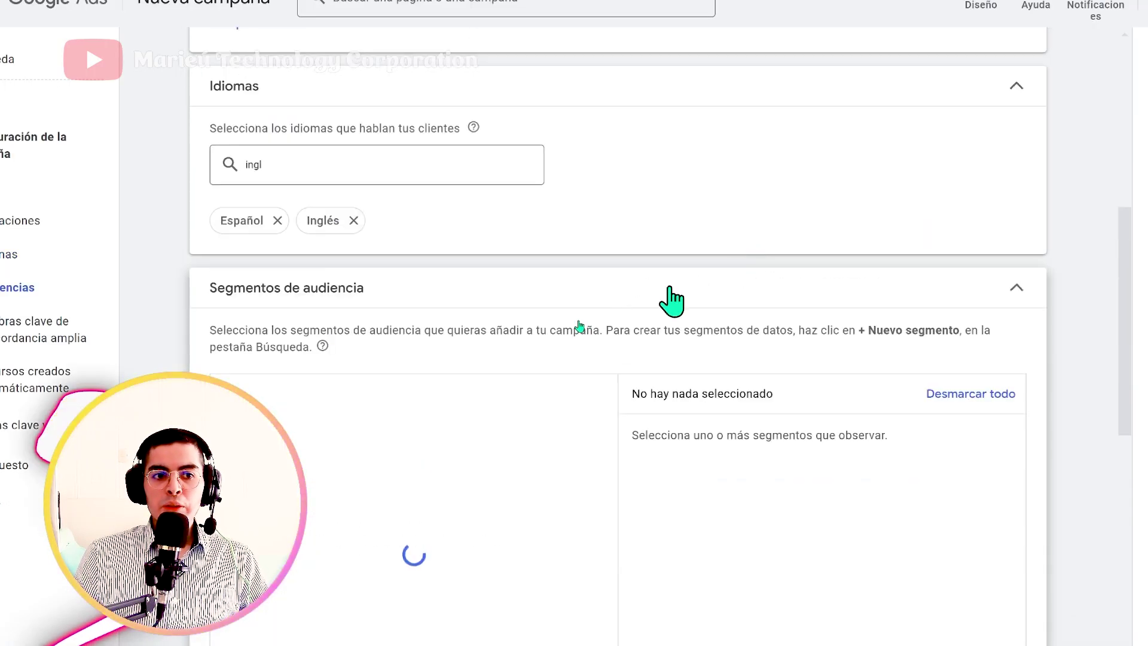
scroll(607, 307, down, 3)
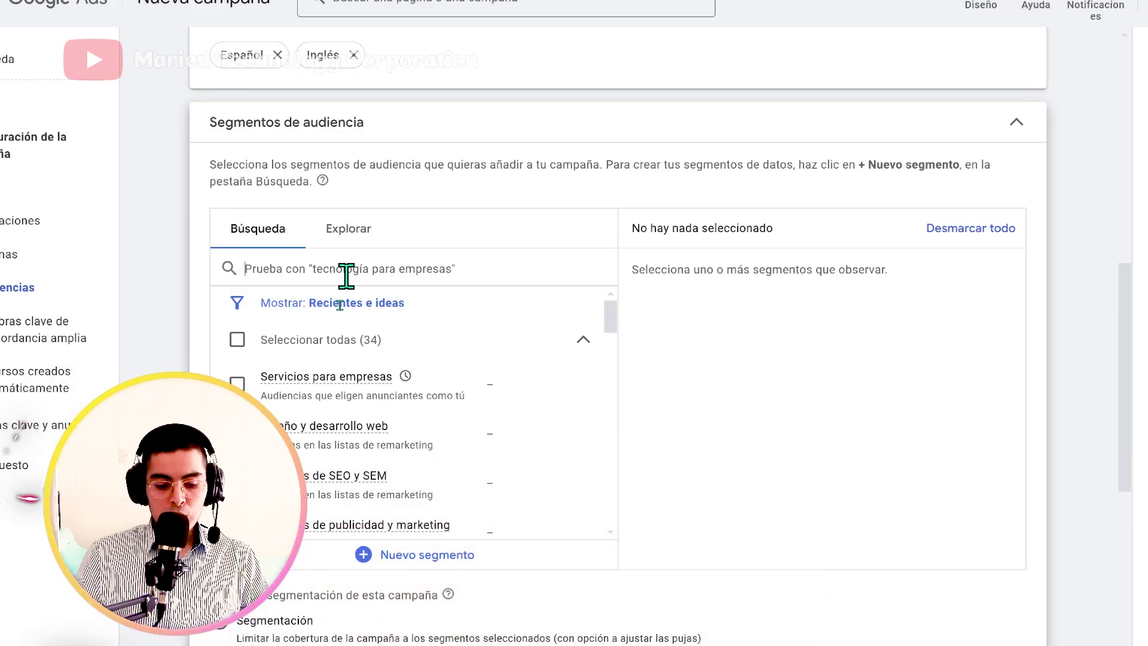
text(scooter)
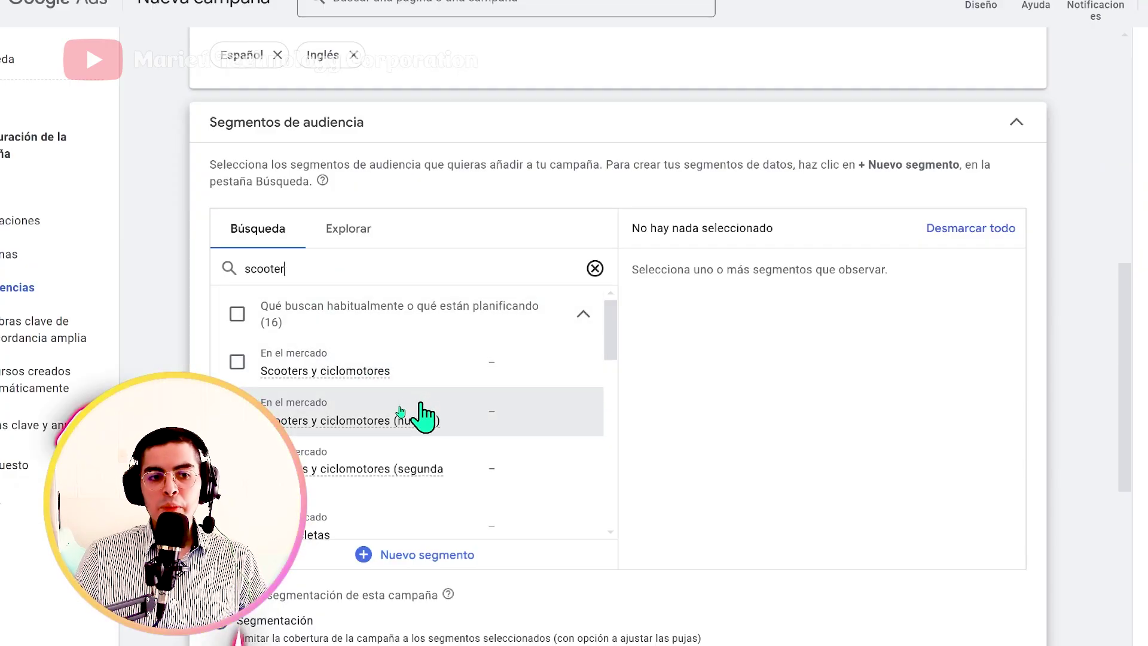
scroll(418, 413, down, 2)
mouse_move(393, 338)
drag(582, 114, 795, 110)
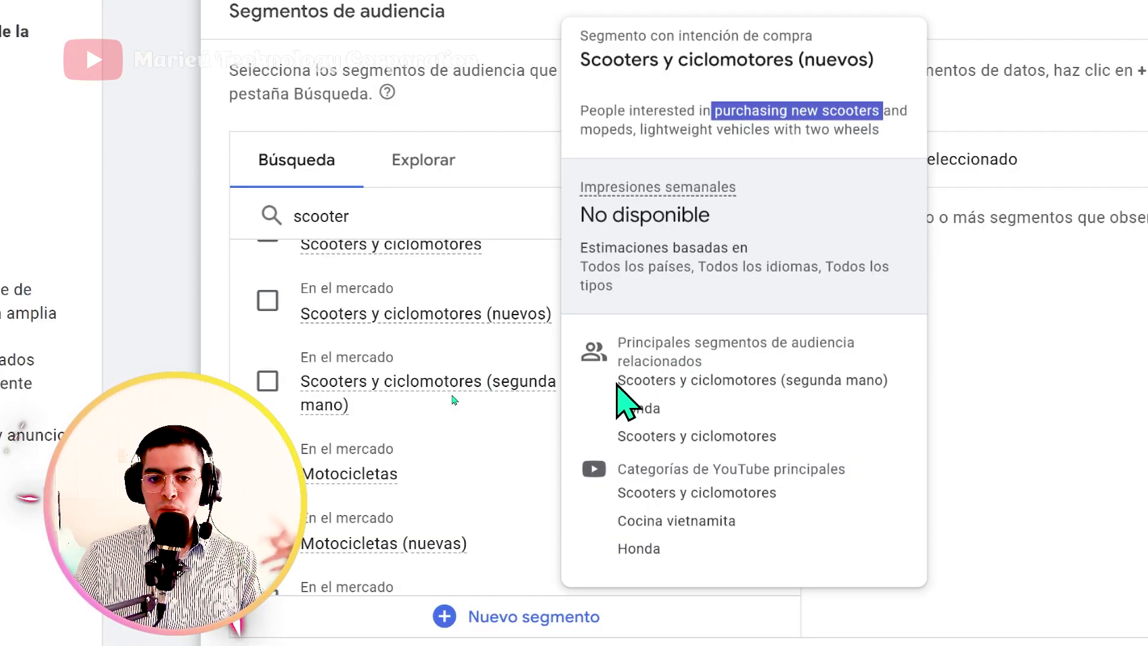
drag(618, 386, 776, 380)
drag(653, 408, 577, 412)
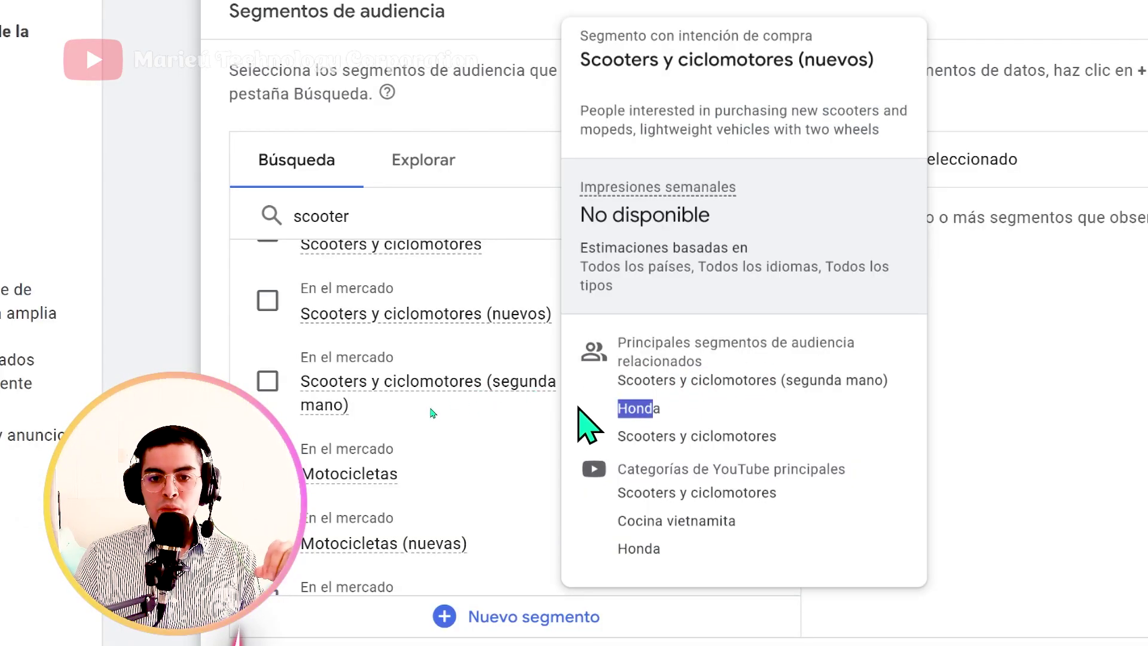
Add the in-market segments Scooters y ciclomotores (nuevos) and Scooters y ciclomotores (segunda mano) to the campaign
scroll(350, 359, up, 2)
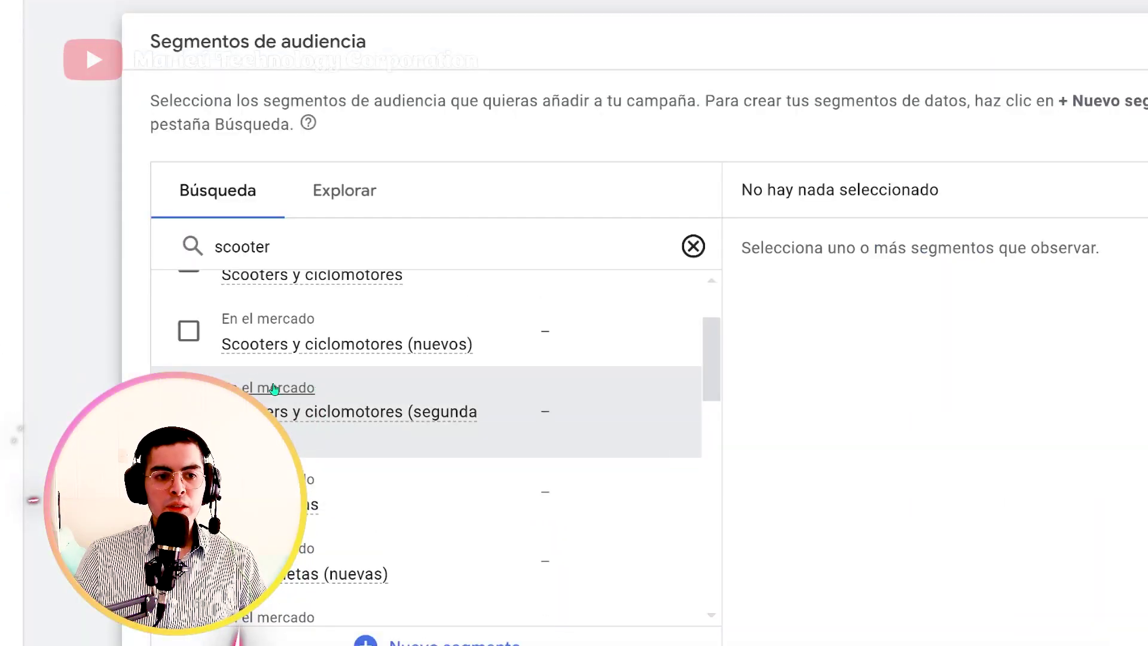
click(230, 348)
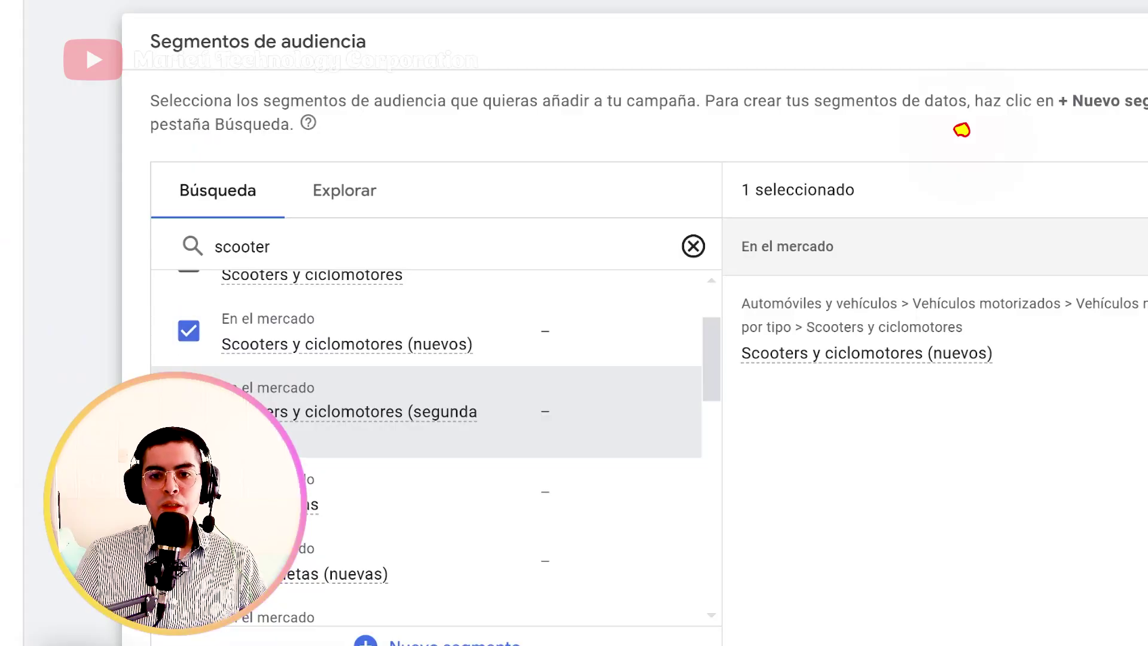
click(189, 399)
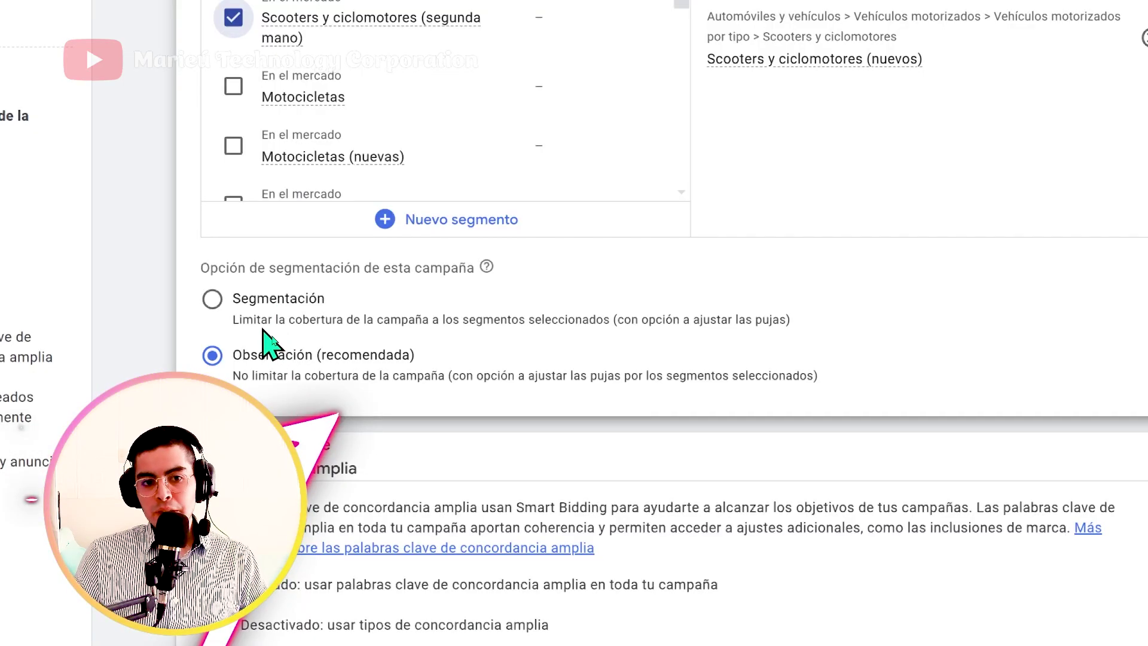
Review the selected scooter segments, the campaign's Segmentación and Observación options and the broad-match keywords section
scroll(429, 322, up, 3)
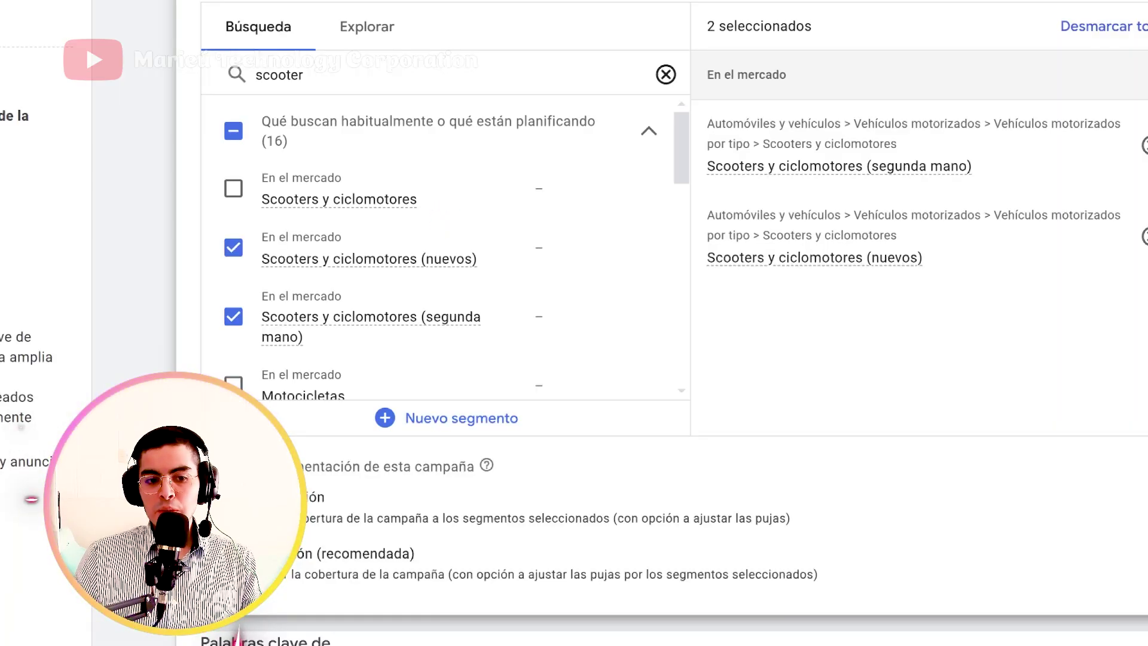
scroll(320, 615, down, 1)
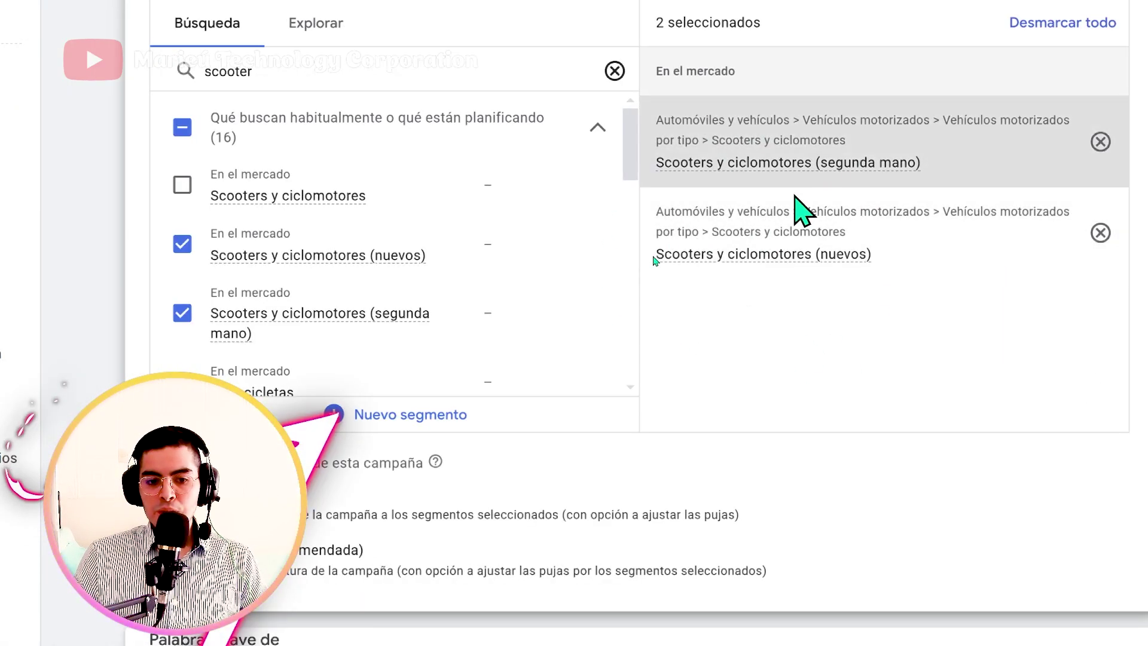
scroll(676, 313, down, 5)
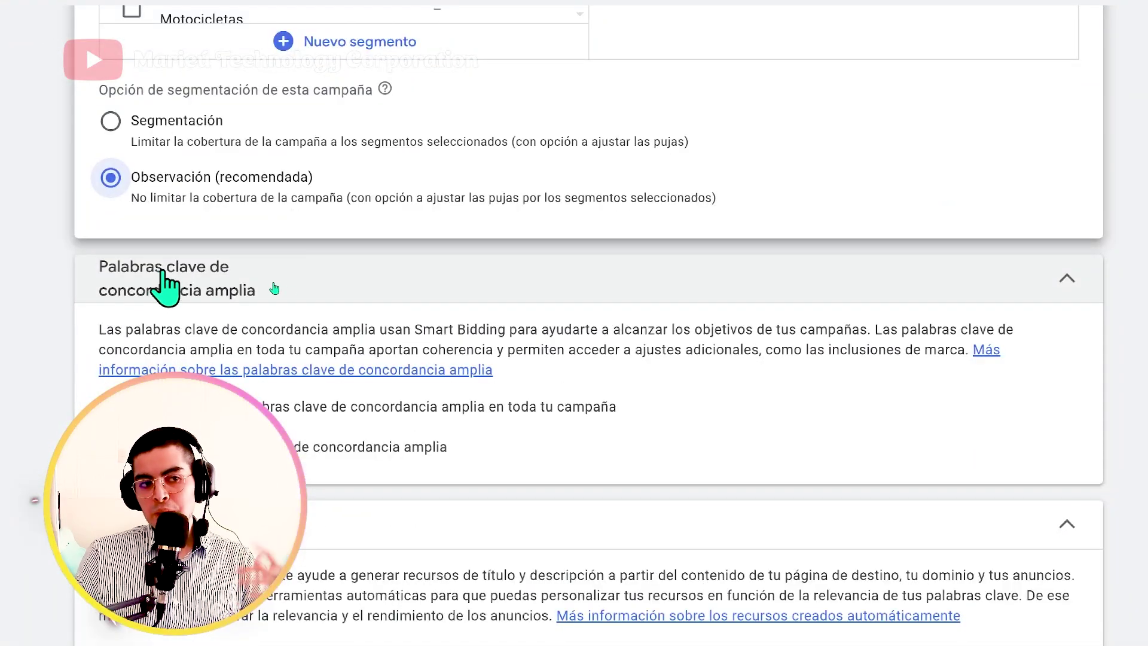
click(277, 290)
click(252, 305)
scroll(289, 281, up, 2)
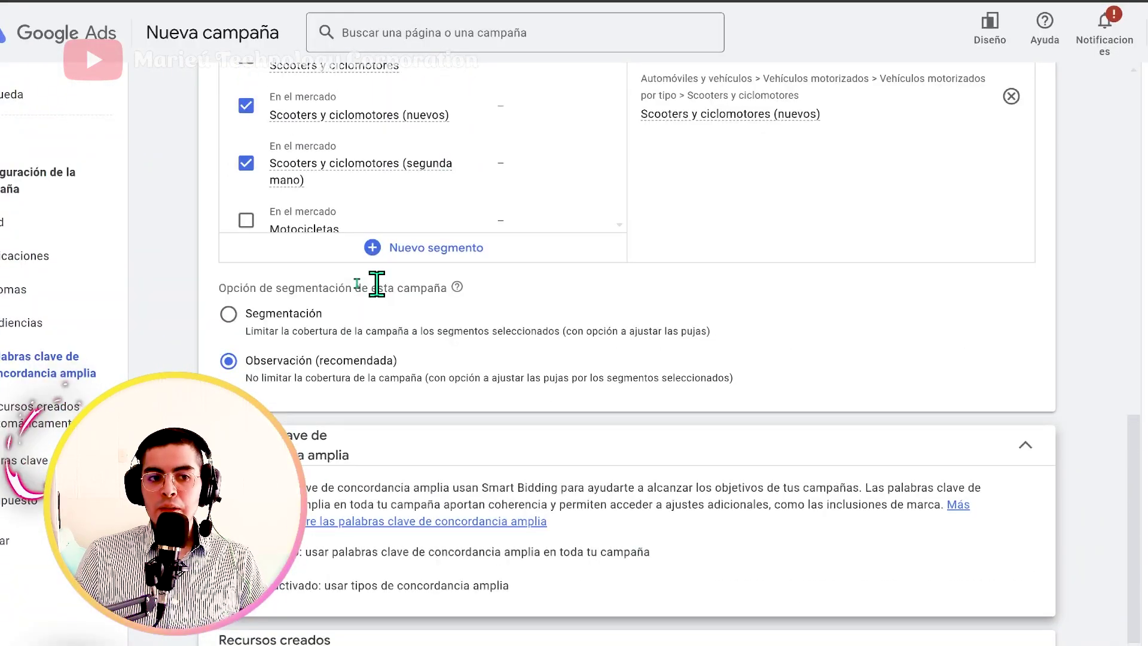
Activate automatically created assets so titles and descriptions draw on the landing page, domain and ads
scroll(265, 366, down, 2)
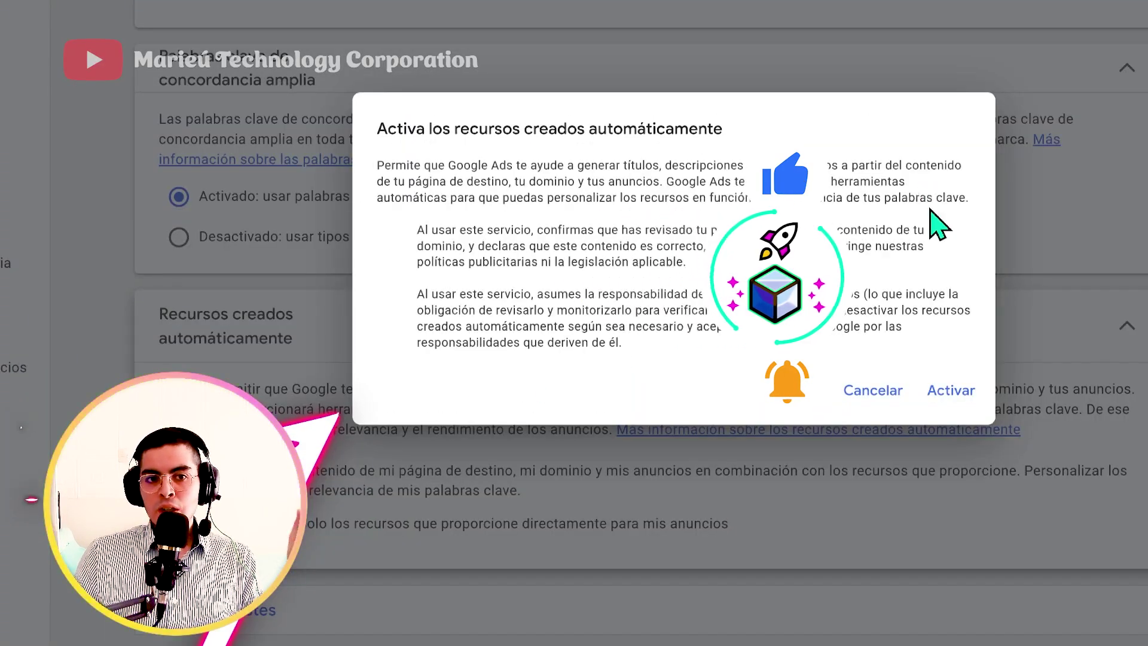
click(950, 390)
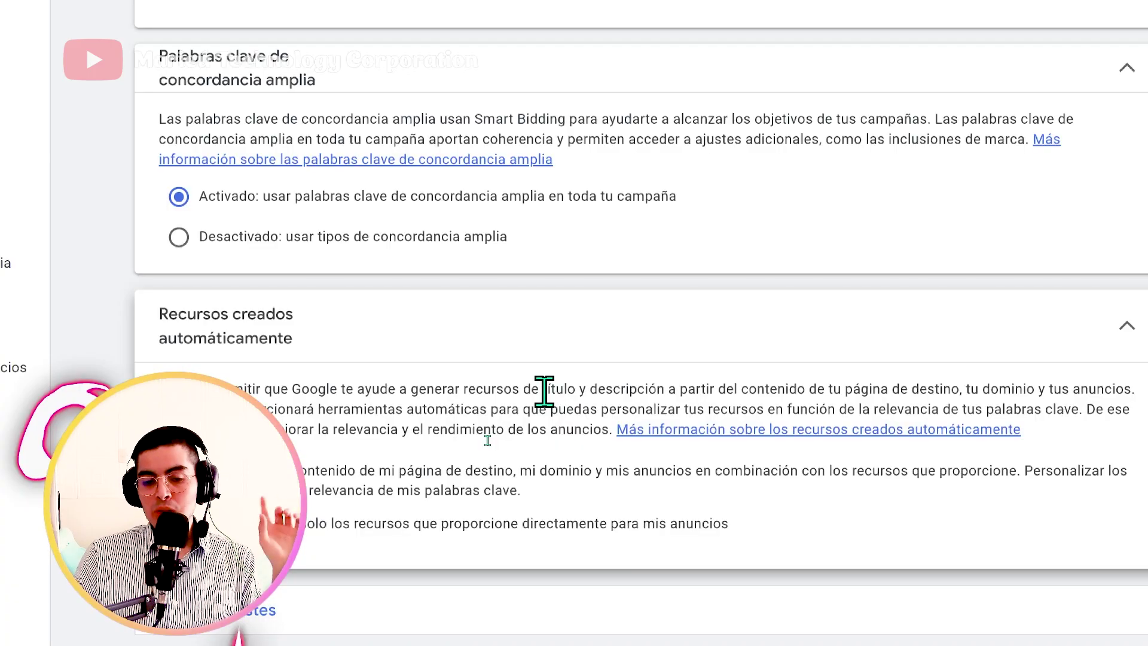
drag(544, 389, 662, 385)
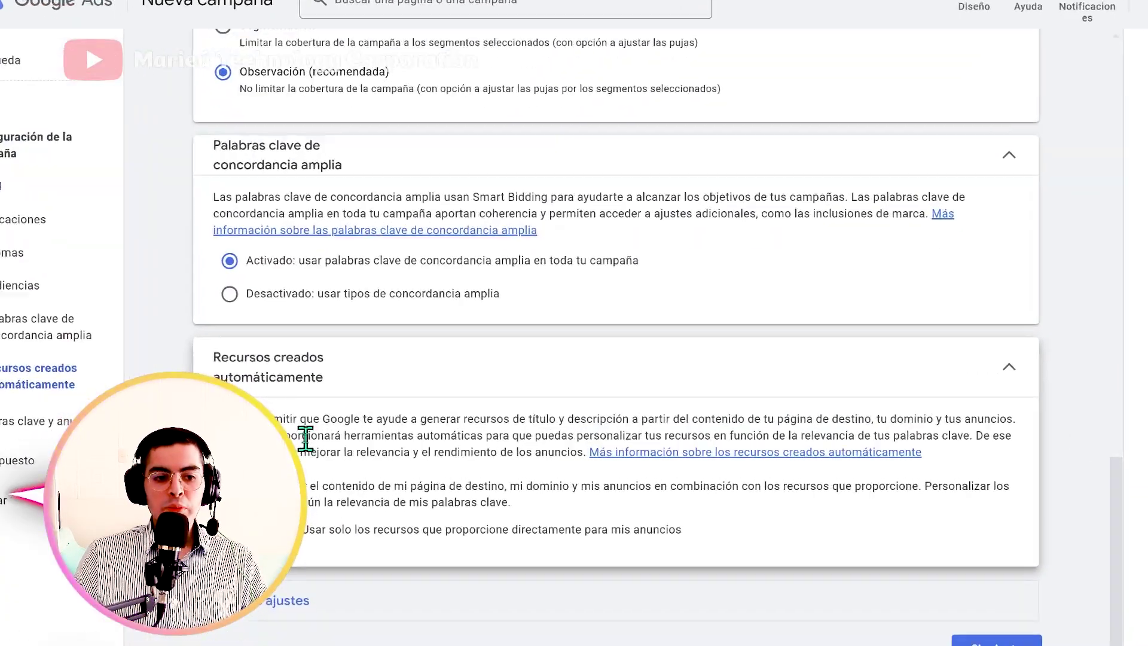
click(247, 378)
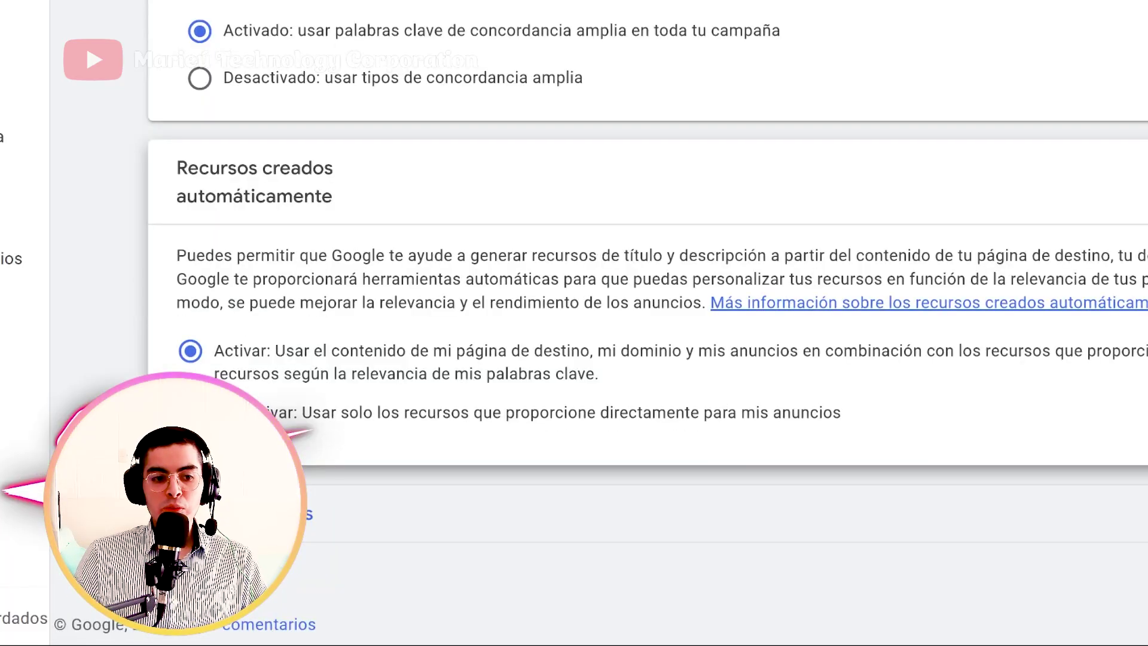
Open the ad rotation settings, try No optimizar and set the rotation back to Optimizar: mostrar preferiblemente los anuncios con mejor rendimiento
scroll(288, 299, down, 5)
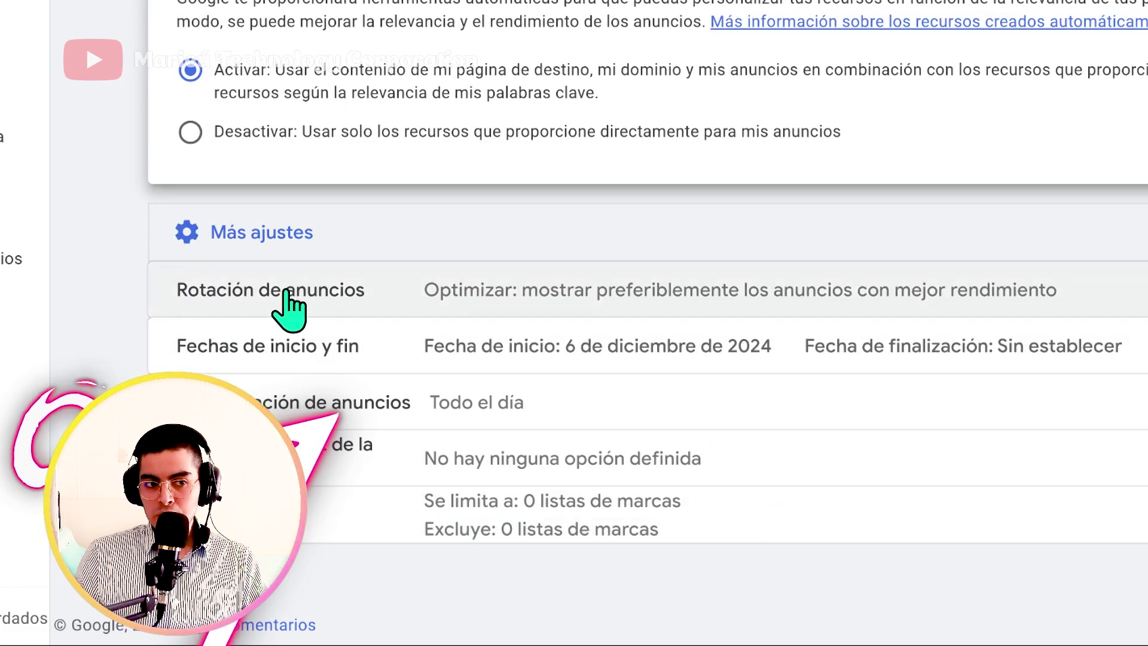
click(289, 306)
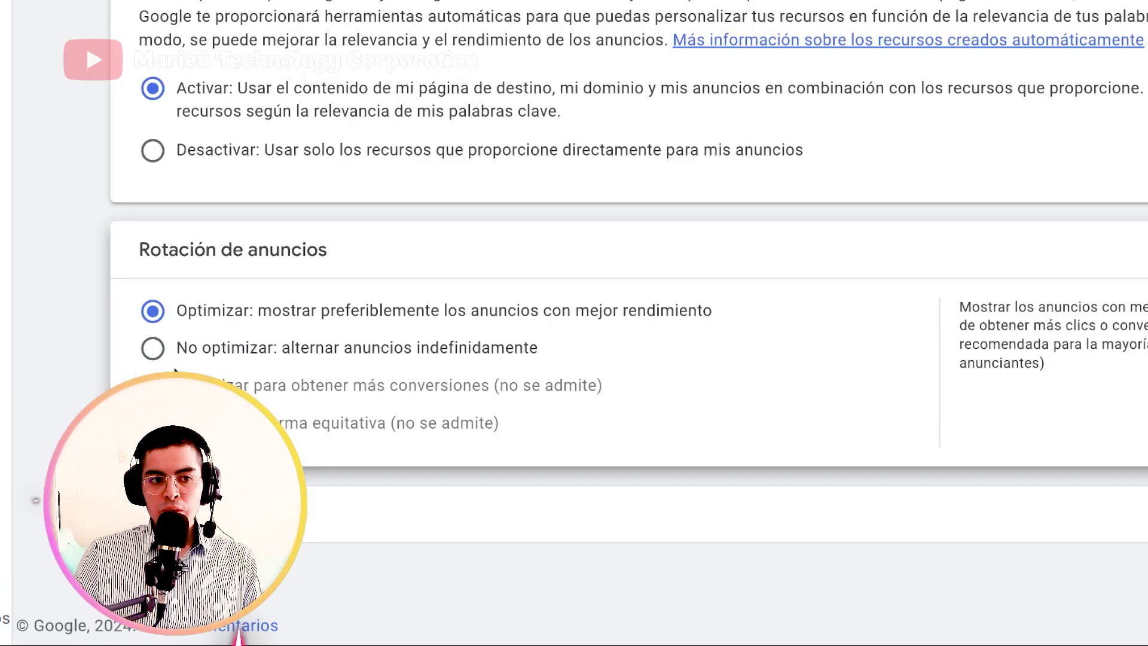
click(151, 350)
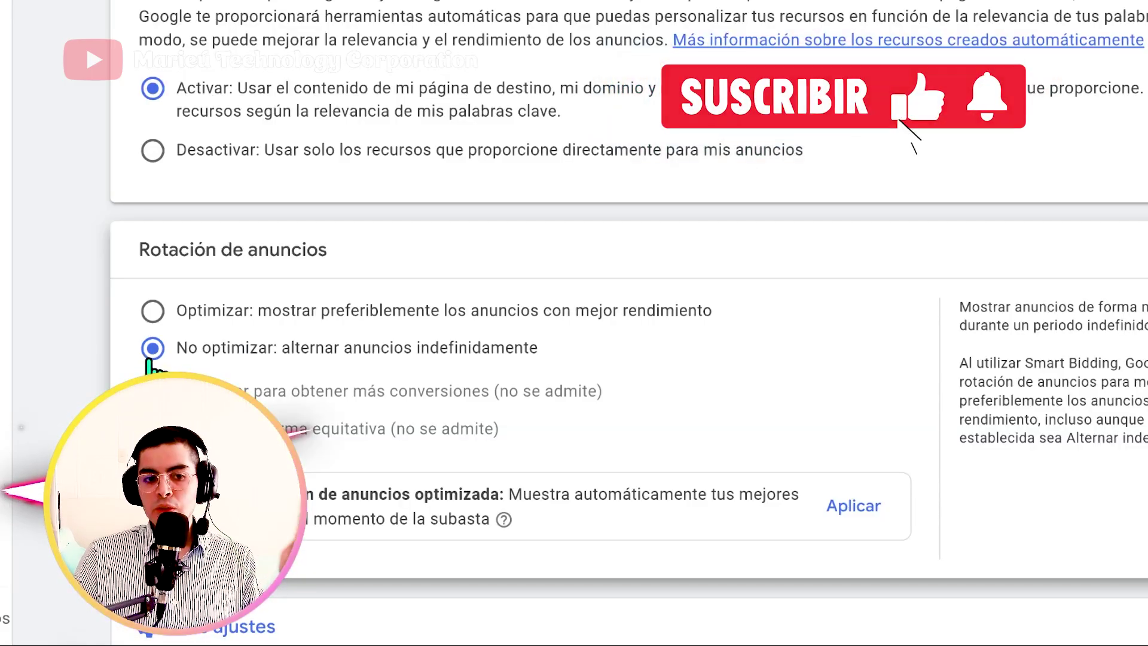
scroll(358, 340, up, 1)
click(357, 336)
Open the campaign's start and end dates and set the start date to 15 dic 2024
scroll(371, 427, down, 3)
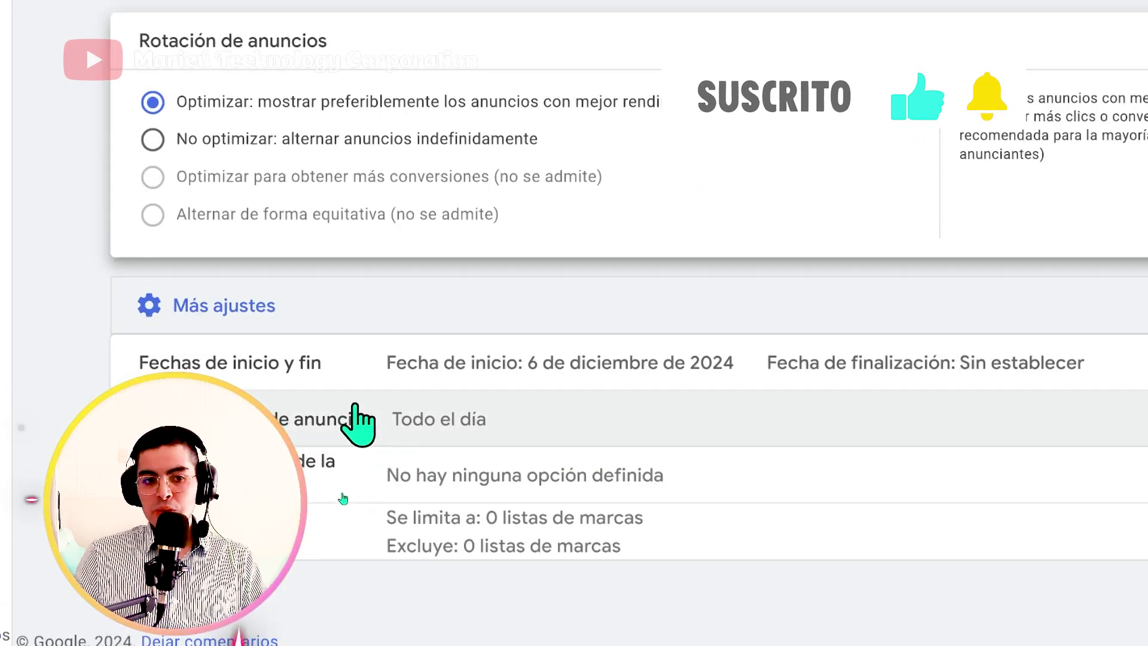
click(326, 386)
scroll(397, 418, down, 2)
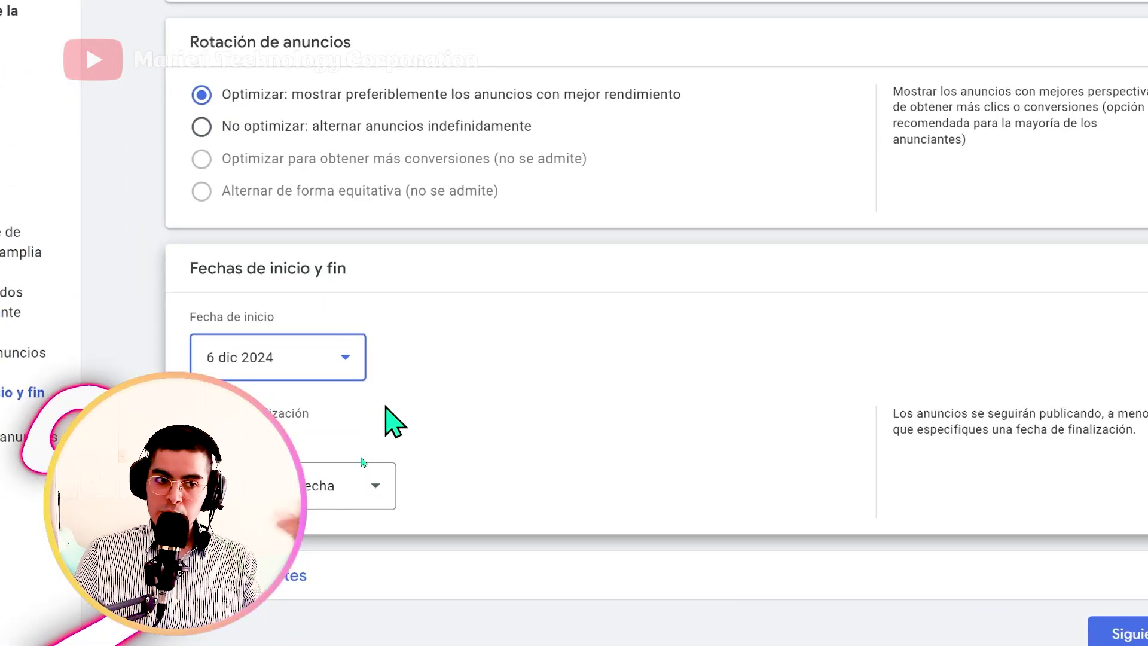
click(339, 478)
key(shift+Tab)
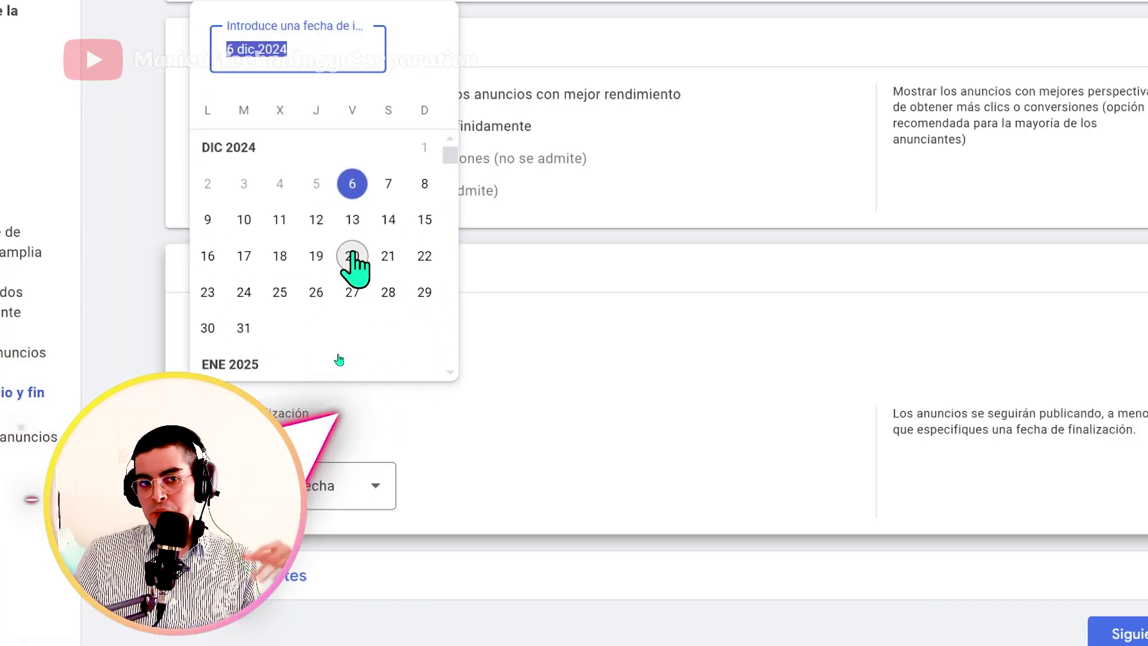
click(425, 221)
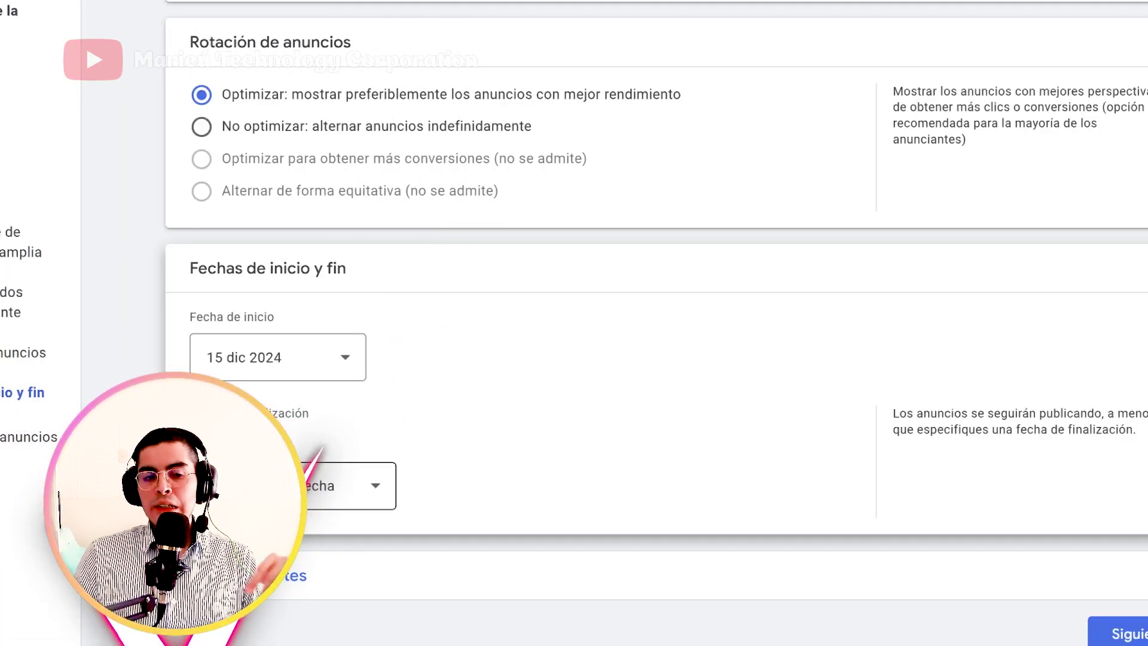
Set the campaign's end date to 15 ene 2025
click(308, 475)
scroll(332, 389, down, 3)
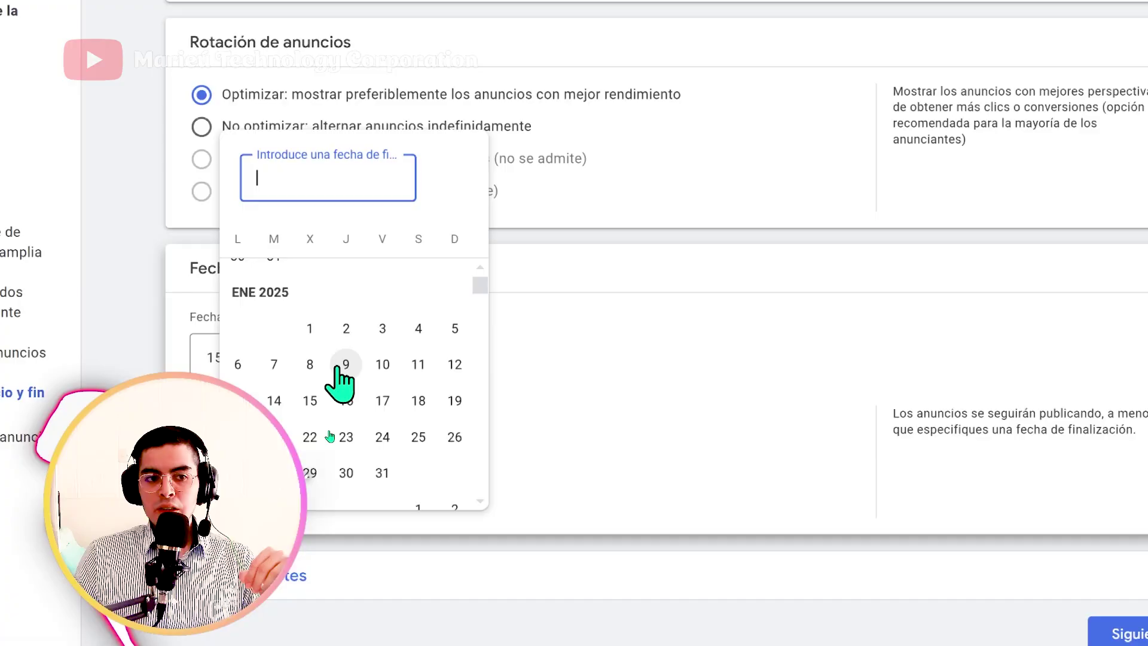
scroll(337, 382, up, 2)
scroll(317, 400, down, 2)
click(310, 400)
scroll(653, 329, down, 2)
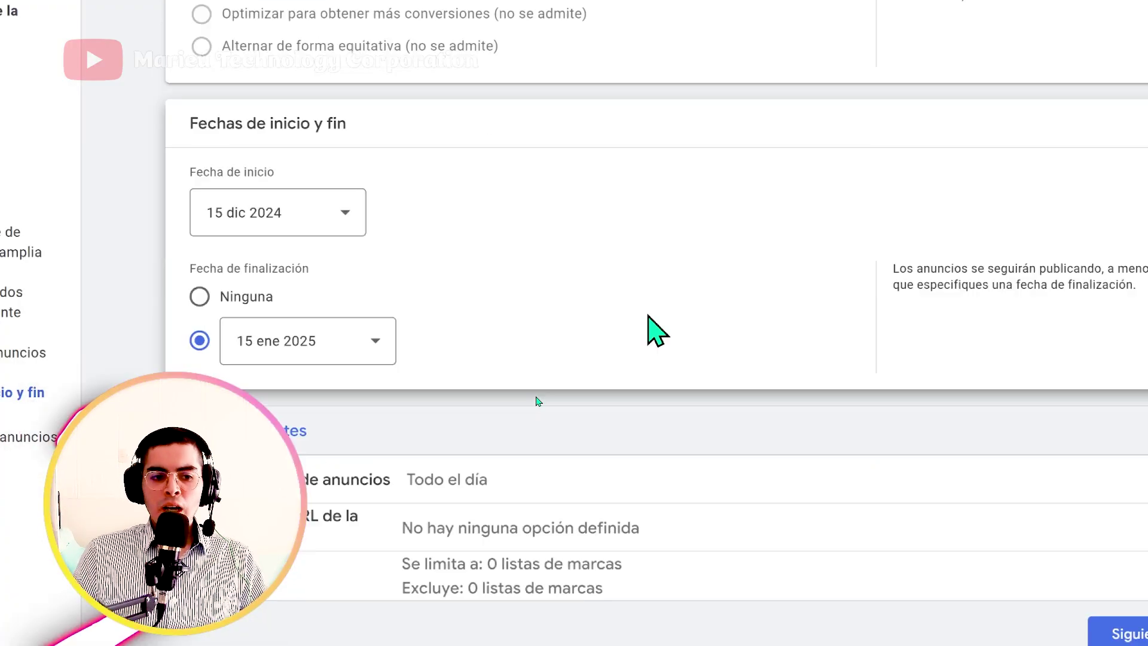
Open the ad schedule settings and set the scheduled day to Lunes
click(514, 481)
scroll(529, 512, up, 3)
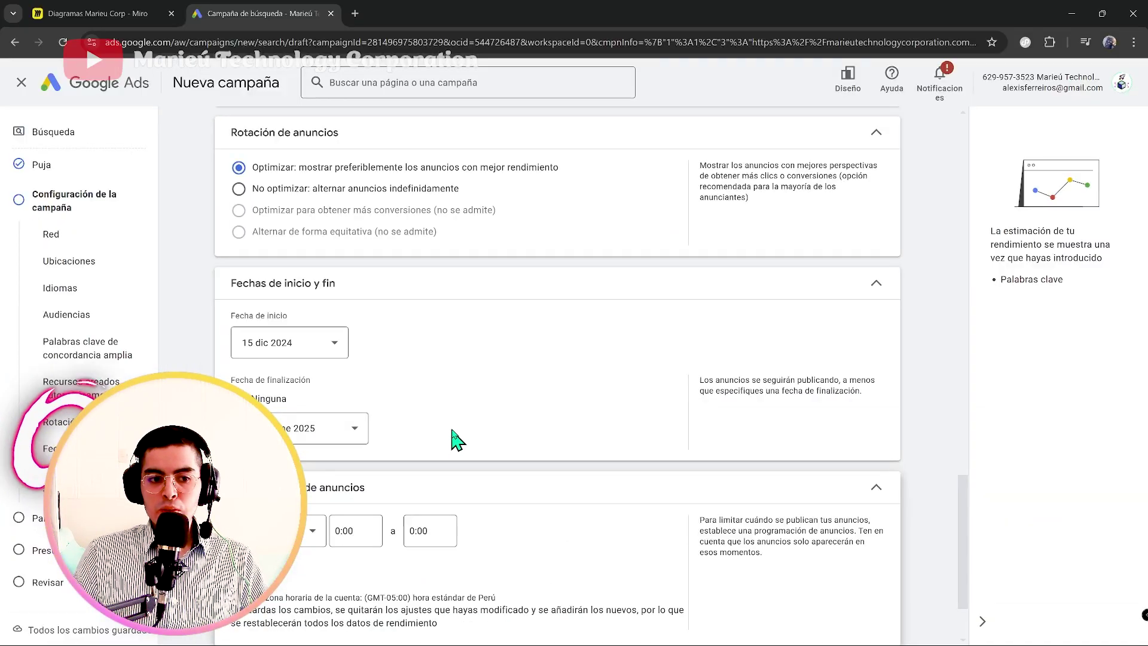
scroll(529, 513, down, 3)
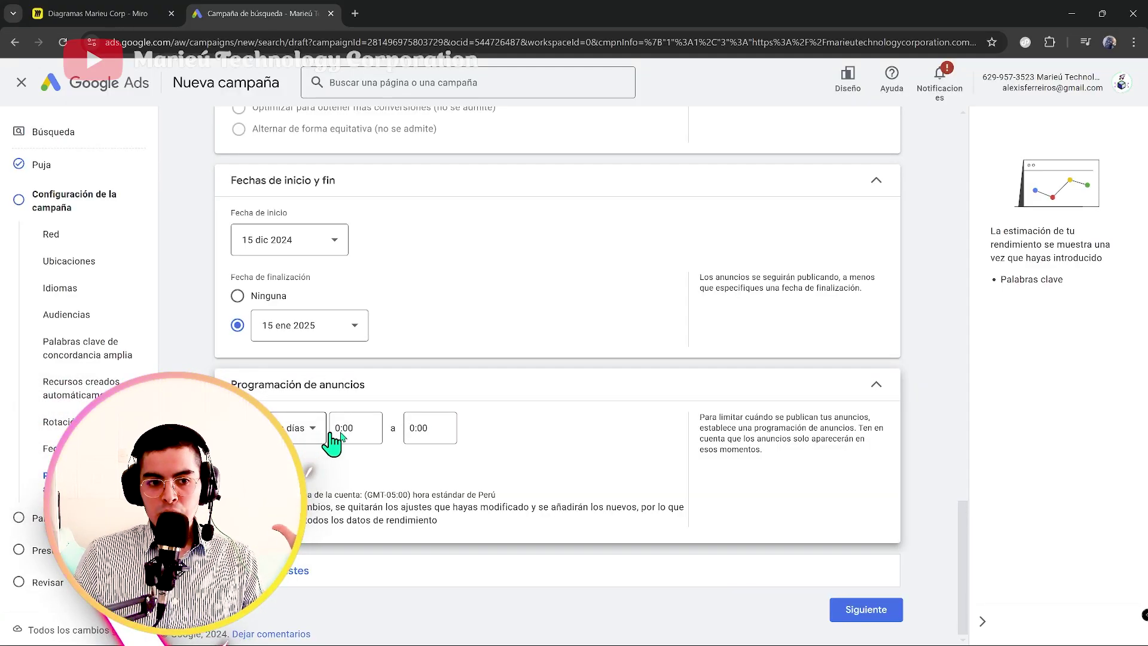
click(295, 435)
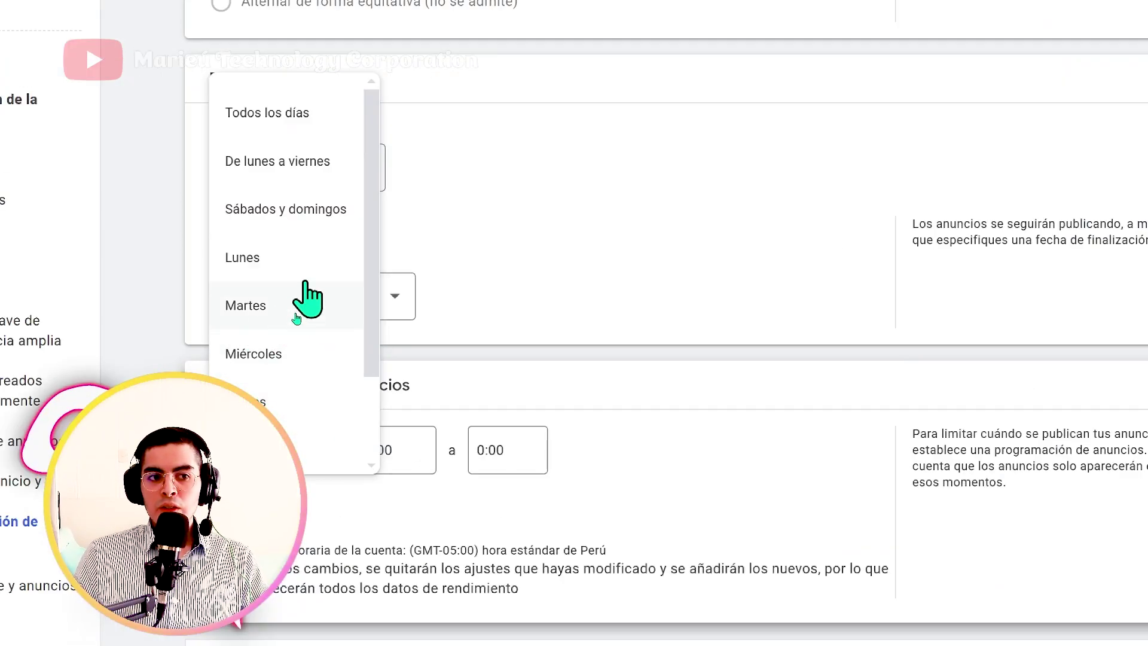
click(294, 341)
Set the Monday ad schedule's hours to run from 3:00 to 6:00
click(393, 450)
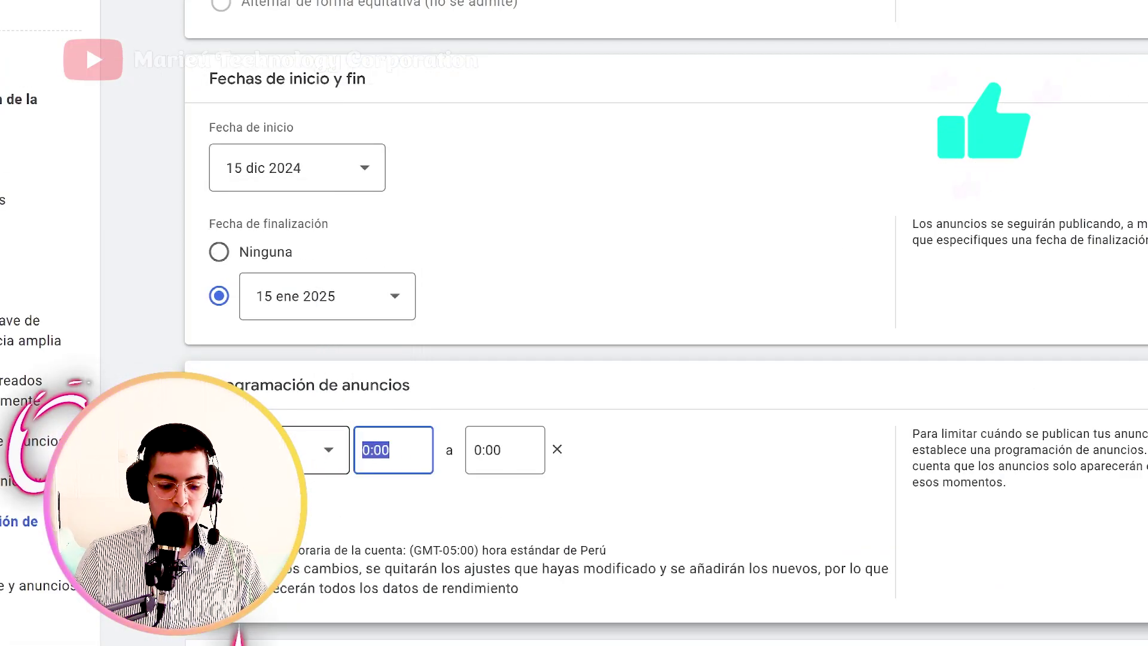
text(3)
click(389, 243)
click(481, 449)
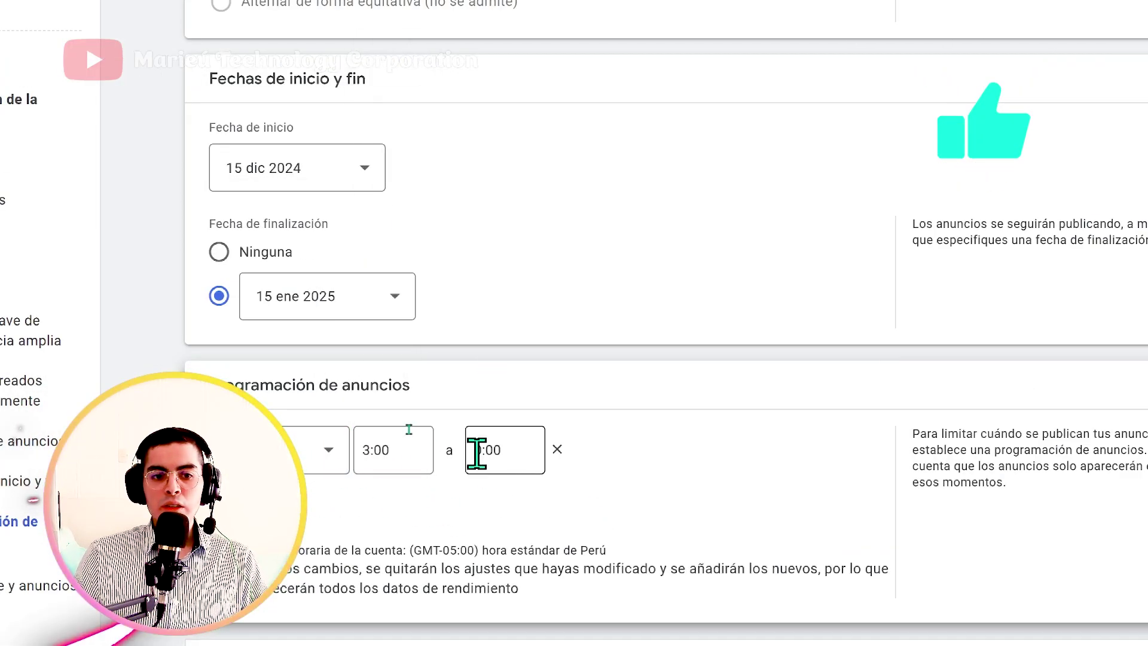
scroll(512, 313, down, 10)
click(508, 311)
scroll(496, 478, down, 2)
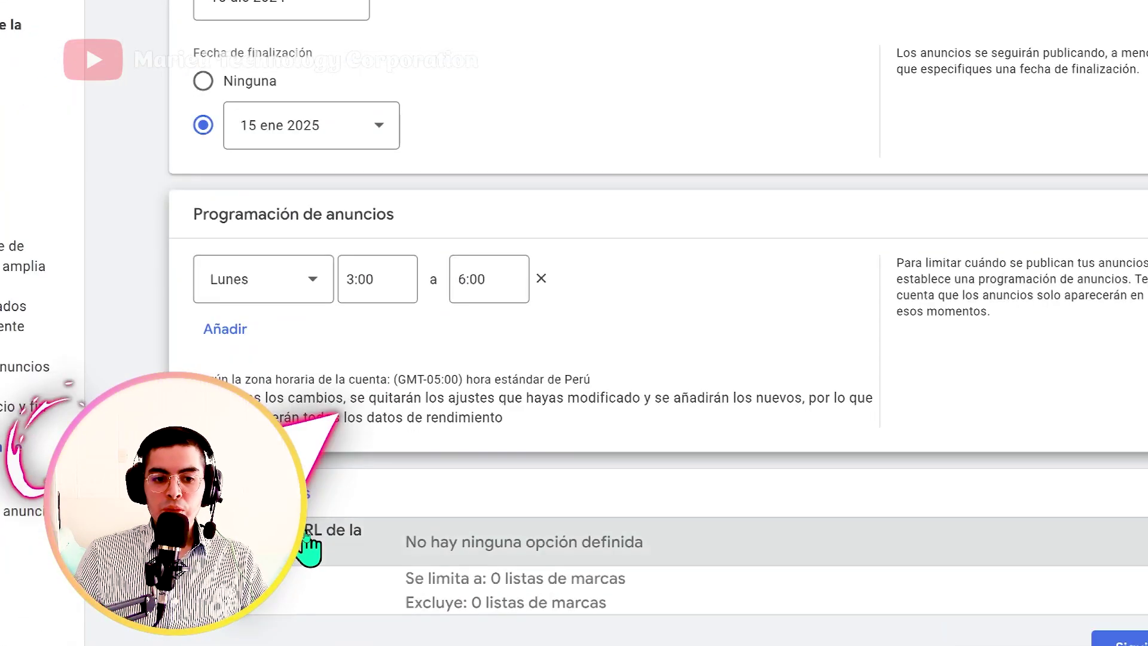
Examine the campaign URL options, including the tracking template example, the final URL suffix and the custom parameters, and collapse the section
click(309, 546)
scroll(500, 486, down, 5)
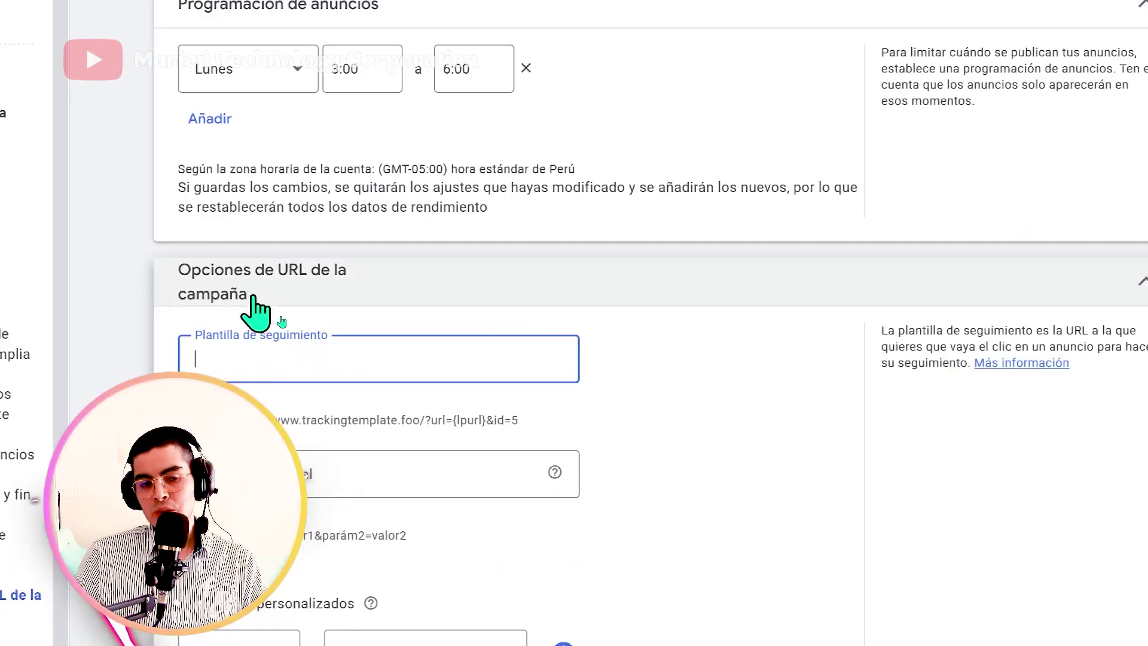
click(322, 451)
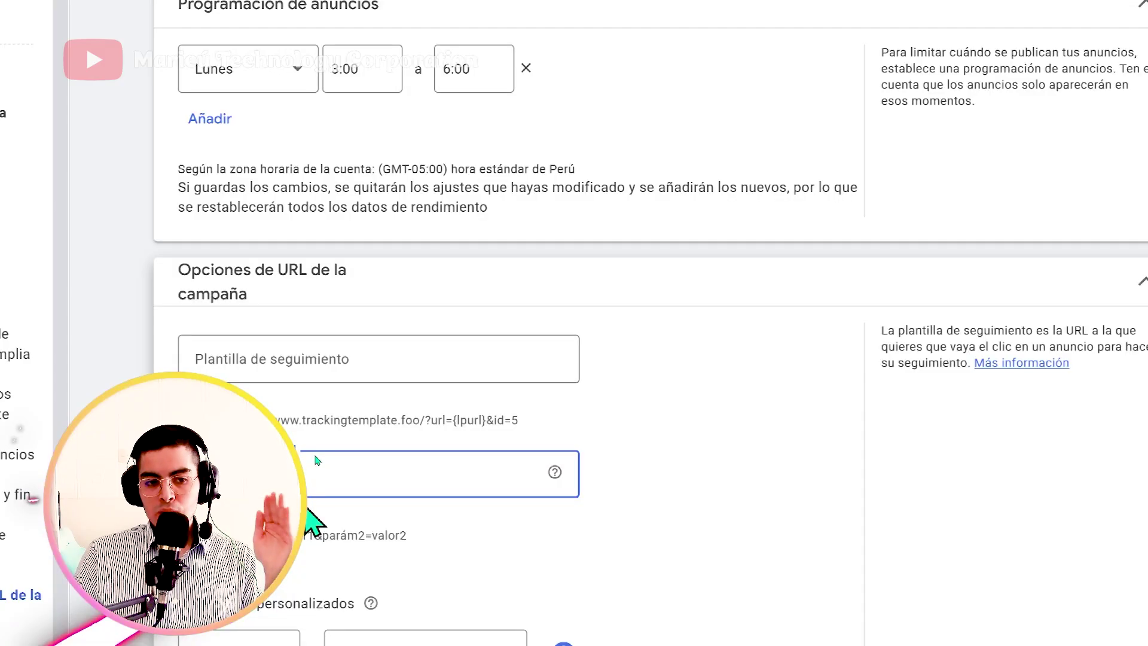
drag(420, 420, 515, 407)
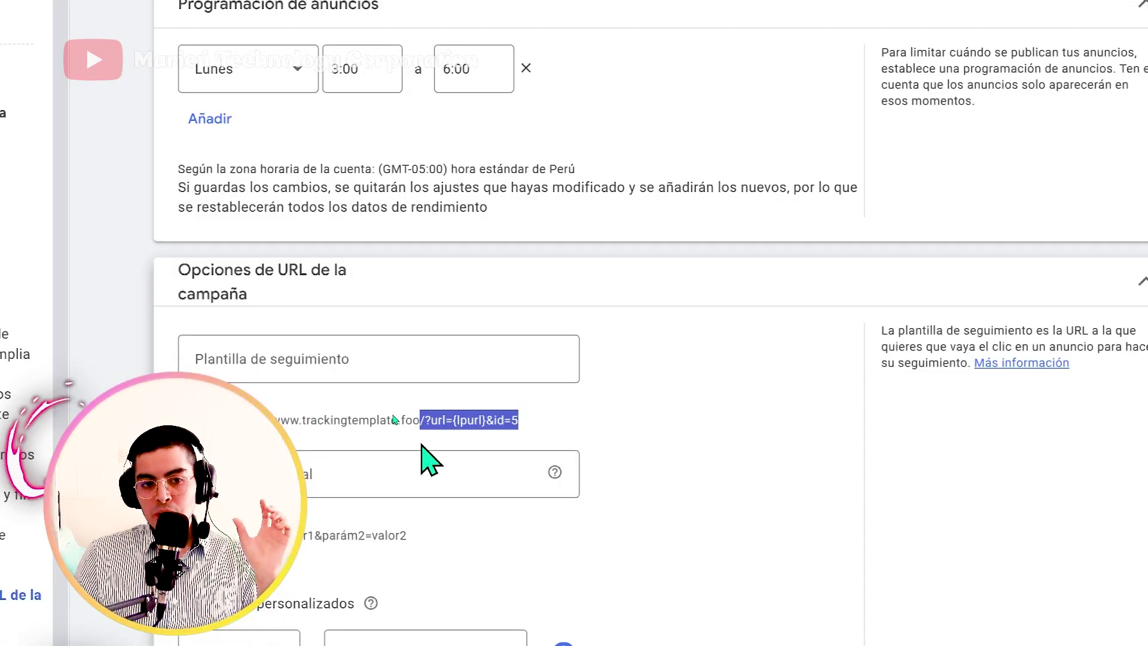
drag(430, 420, 265, 399)
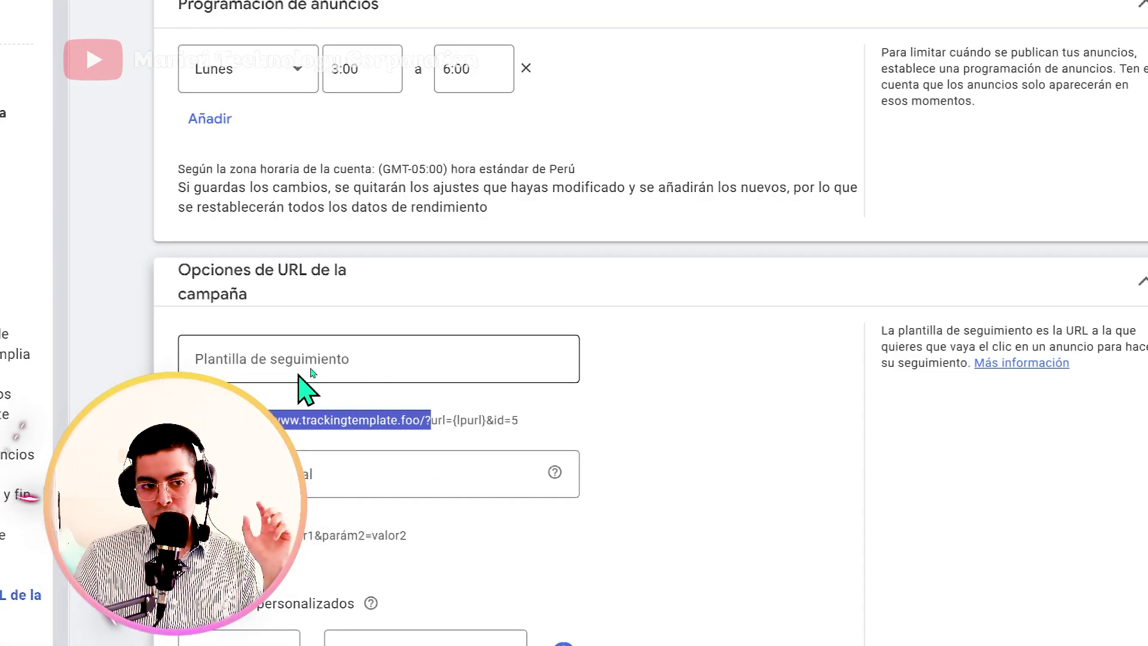
click(402, 473)
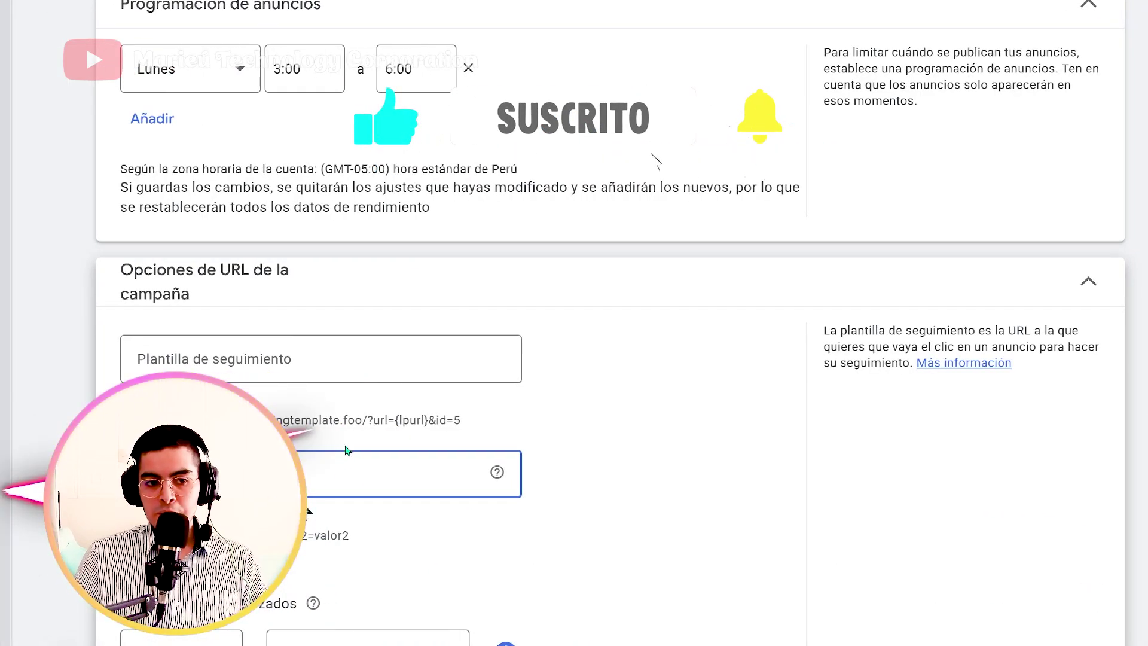
scroll(456, 478, down, 1)
click(453, 452)
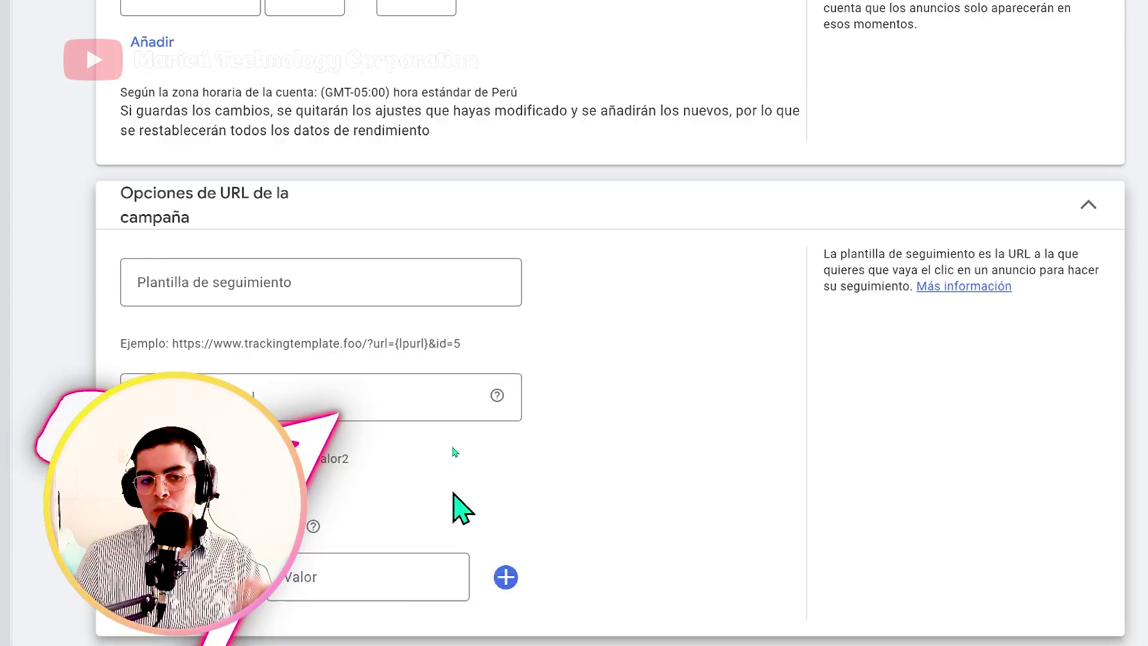
click(891, 210)
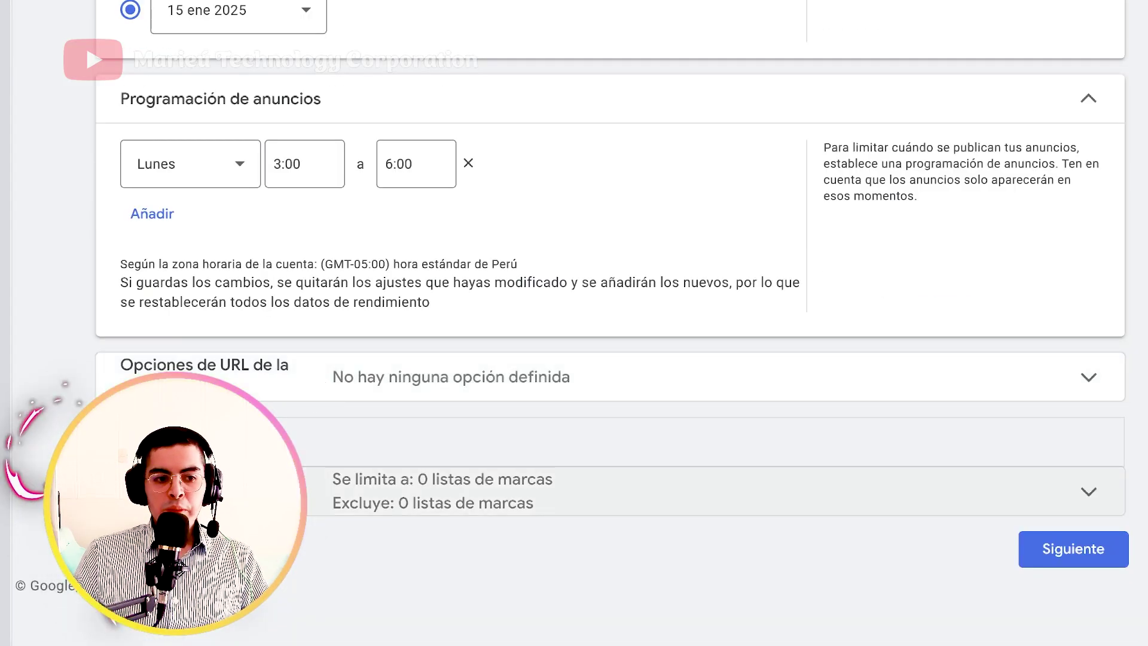
Open the Marcas settings and check the available brand lists for brand inclusions
click(311, 442)
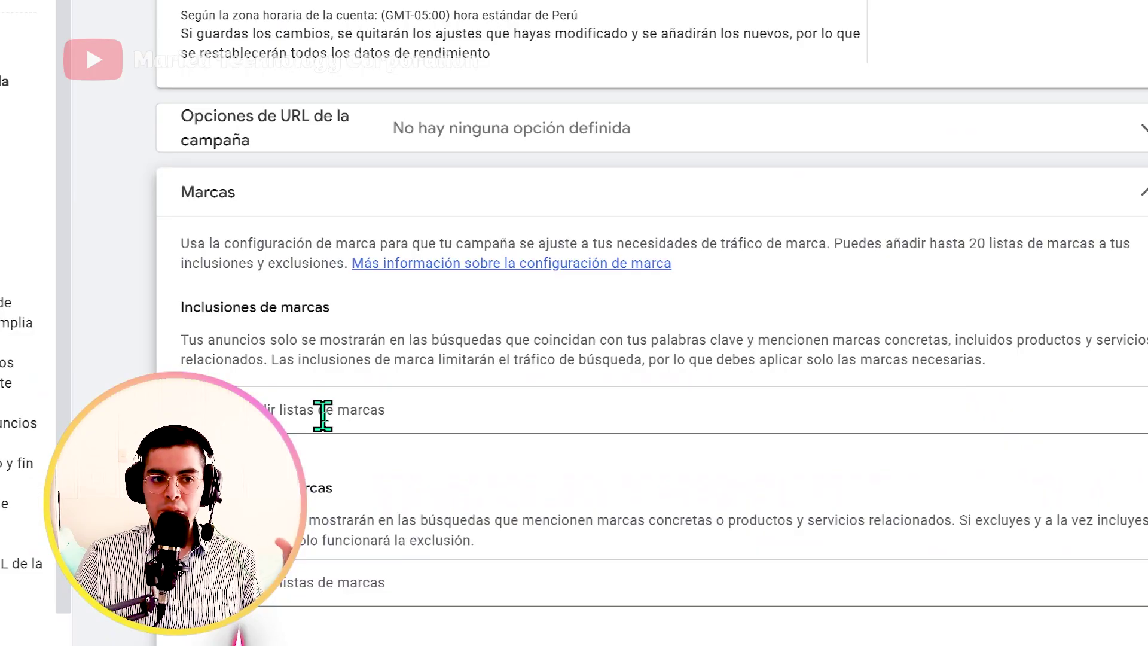
click(322, 414)
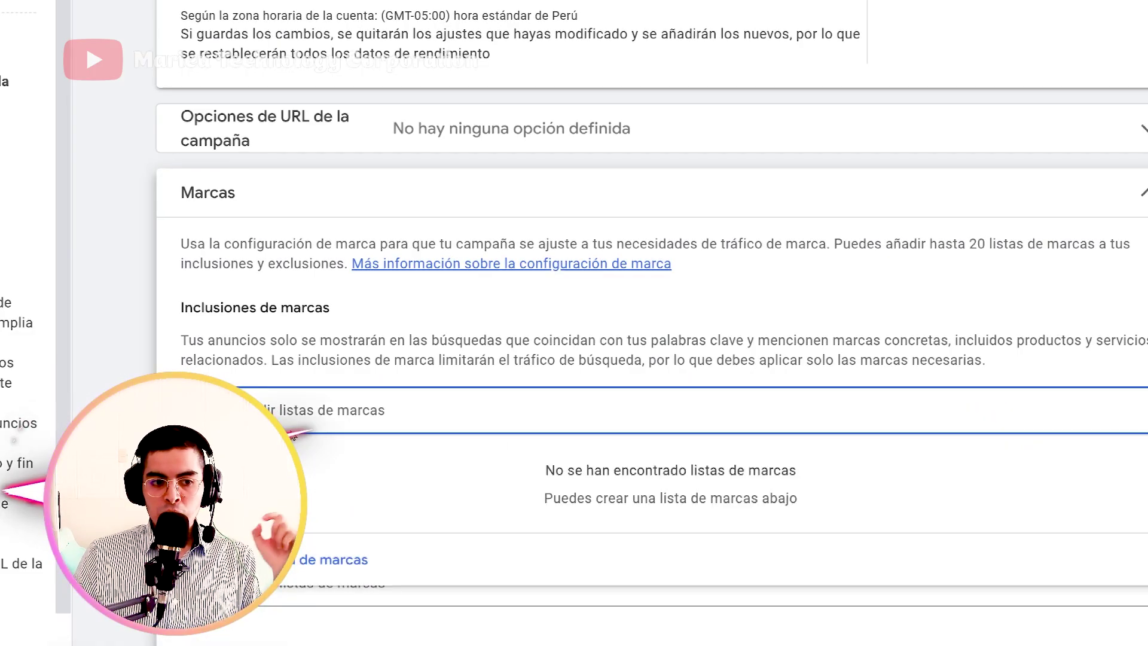
key(Escape)
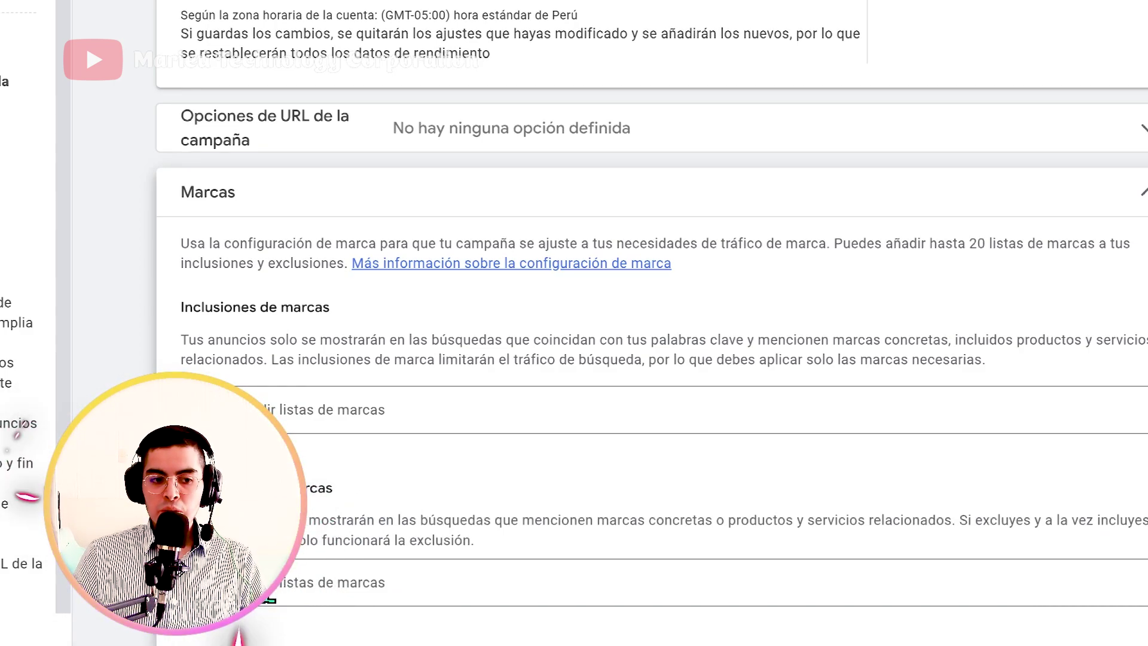
Continue to the keywords and ads stage and select the web page field used for keyword suggestions
click(871, 620)
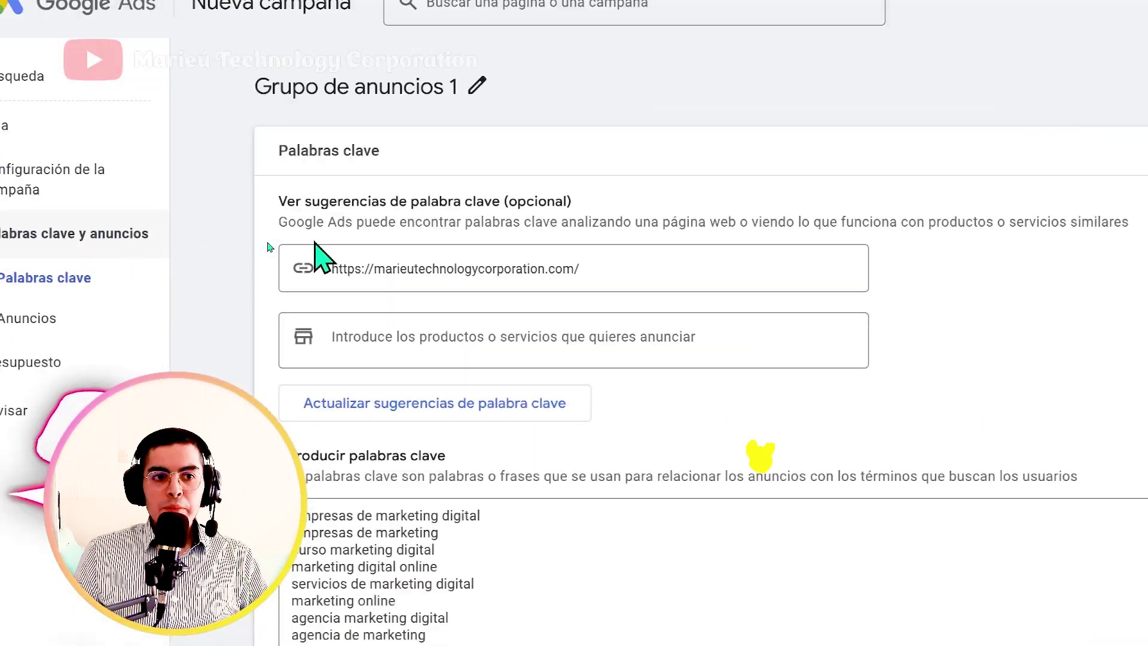
click(286, 261)
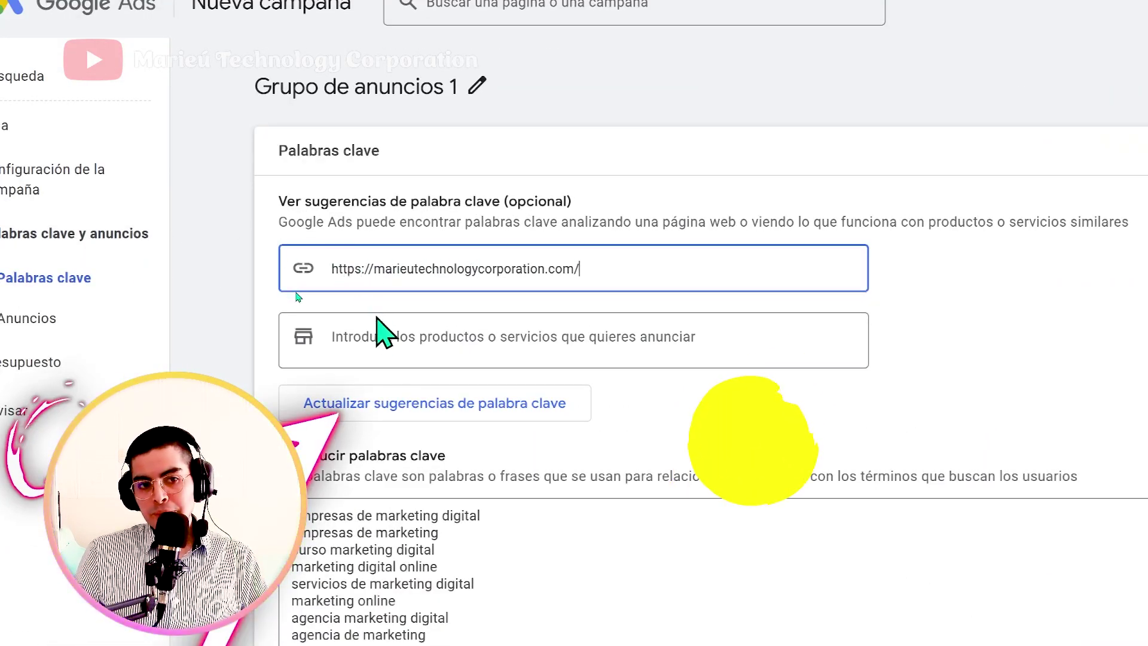
Try entering scooter as the advertised product for keyword suggestions and remove it
click(366, 336)
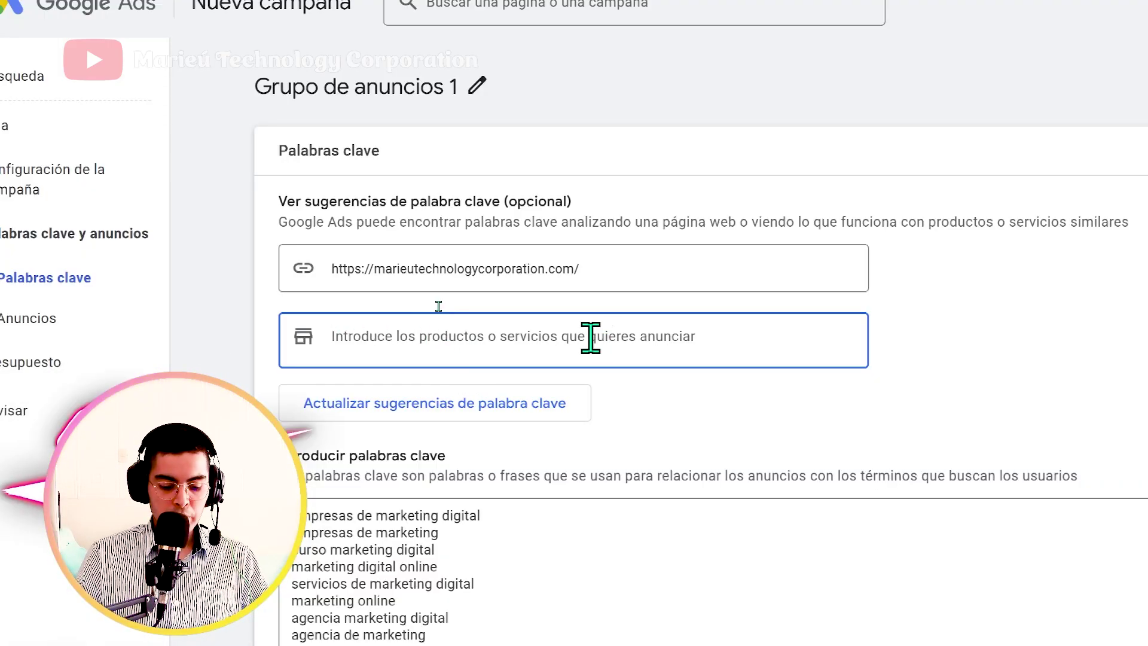
text(scooter)
key(Return)
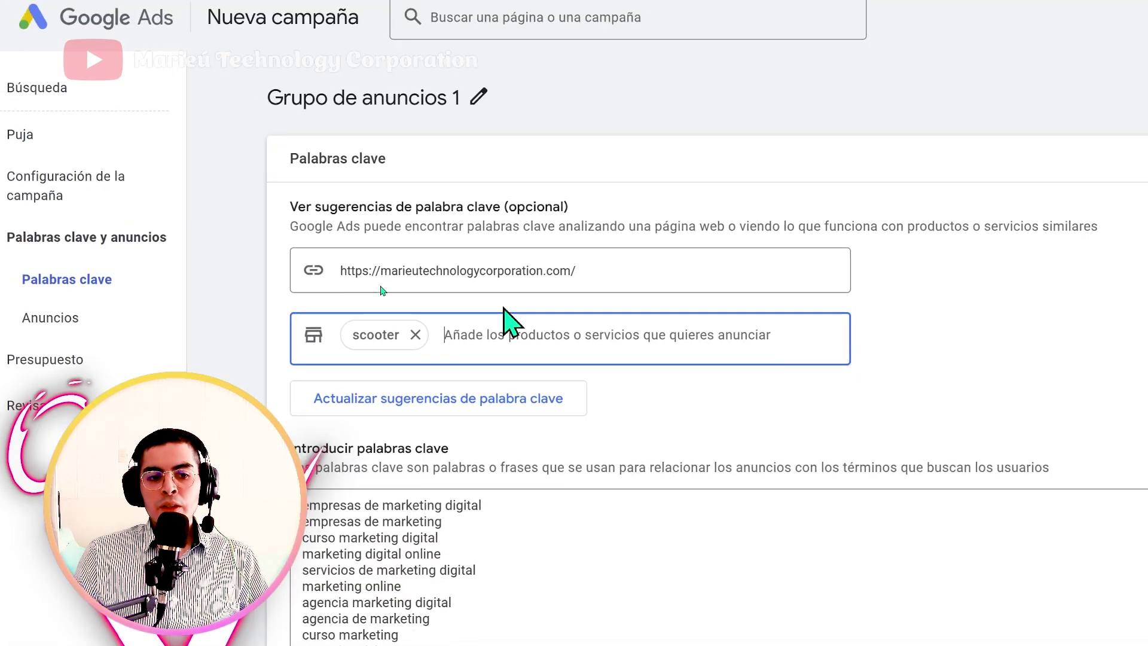
scroll(505, 310, down, 2)
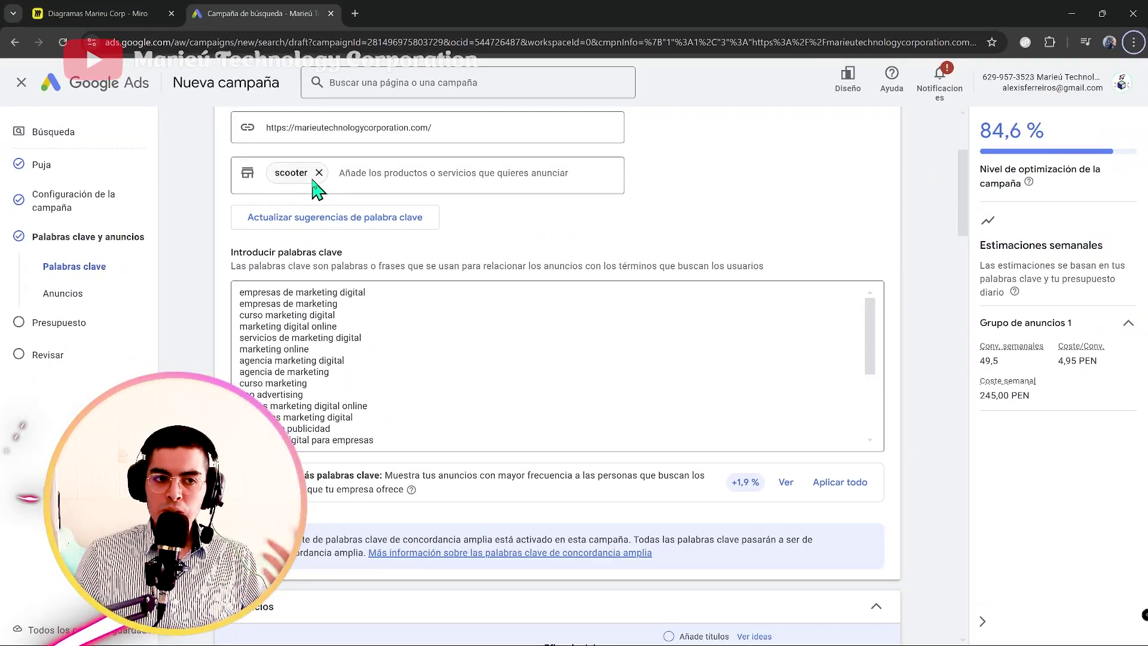
click(318, 174)
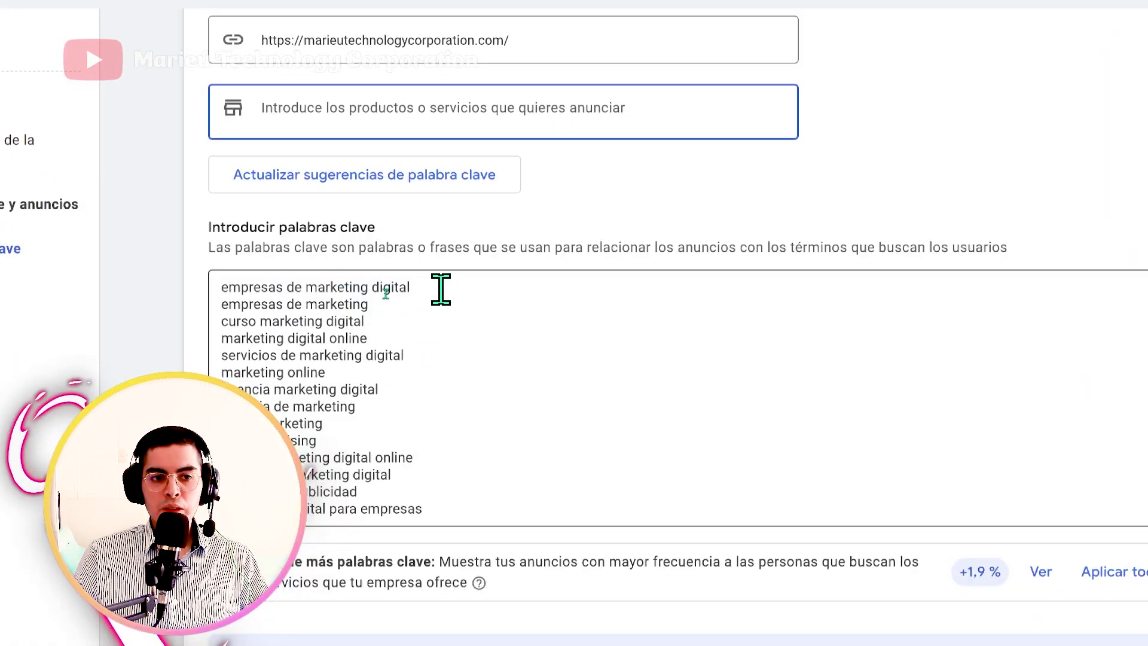
Replace all the suggested keywords of the ad group with comprar scooter
click(413, 288)
key(ctrl+a)
key(BackSpace)
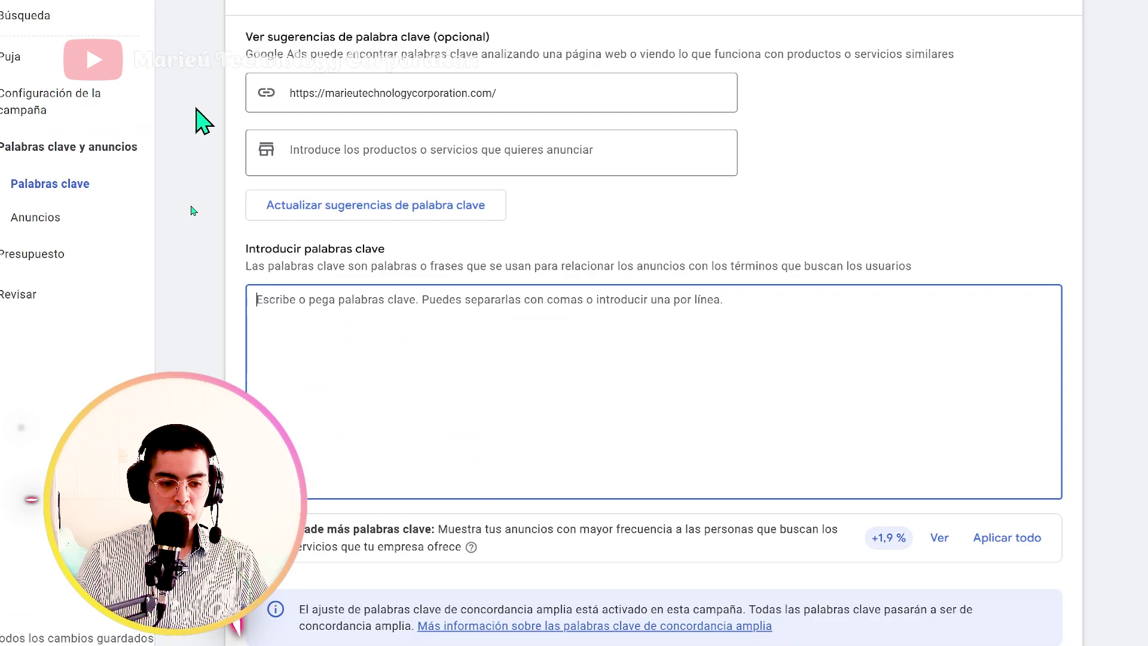
text(comprar scooter)
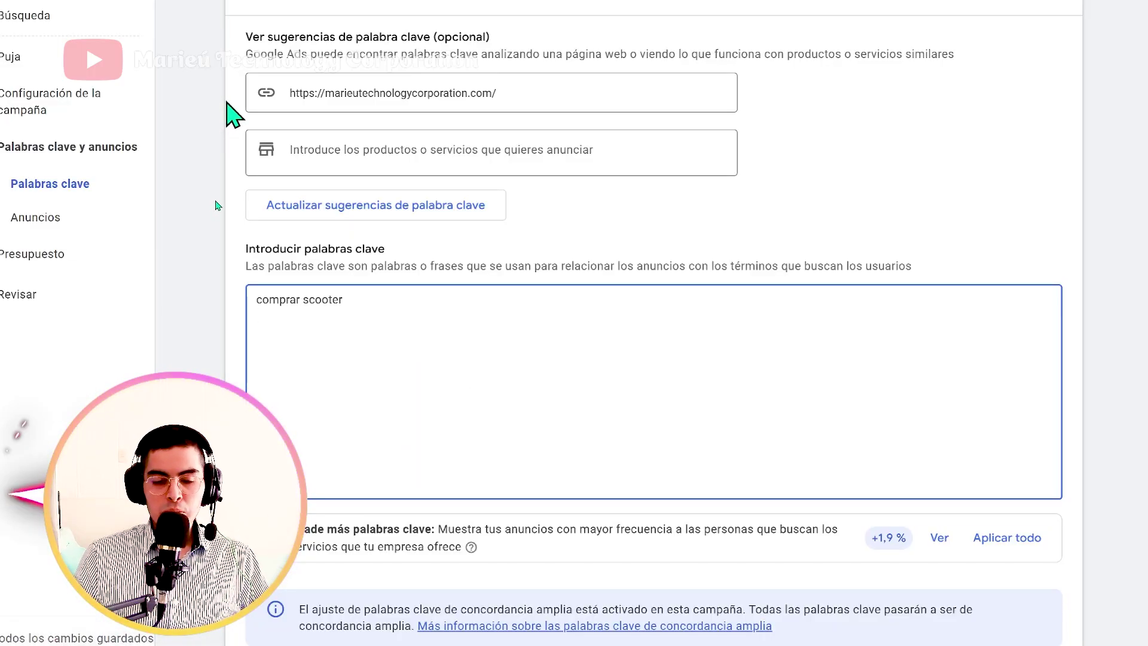
key(Return)
Examine the ad's final URL, display path fields, call asset section and mobile preview
scroll(425, 277, down, 5)
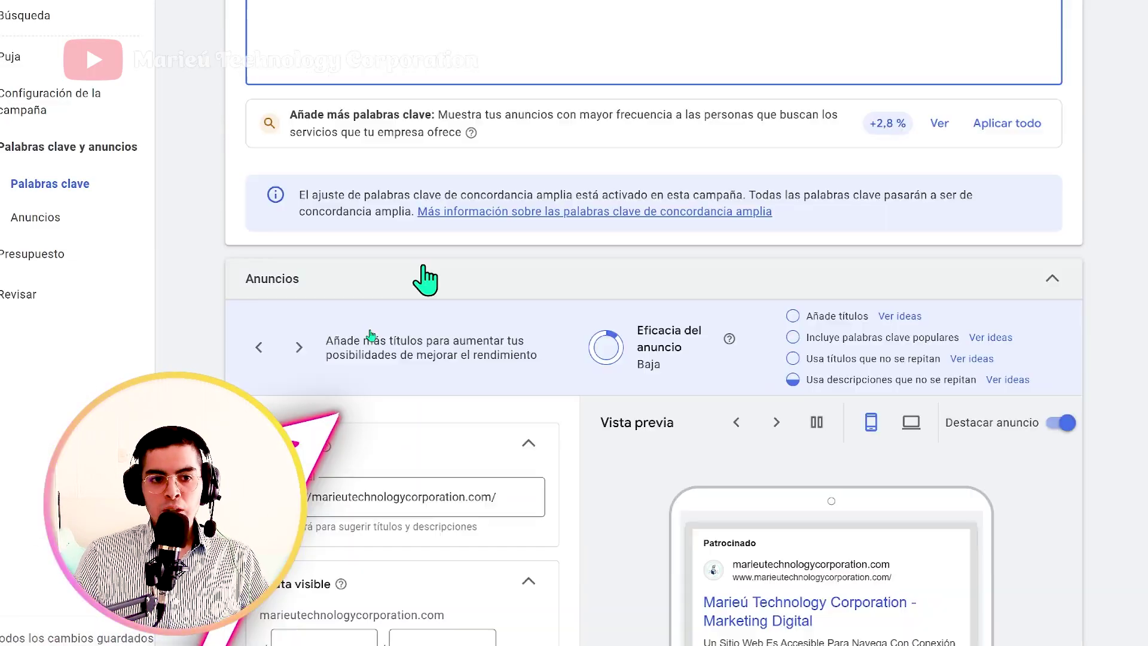
scroll(436, 281, down, 2)
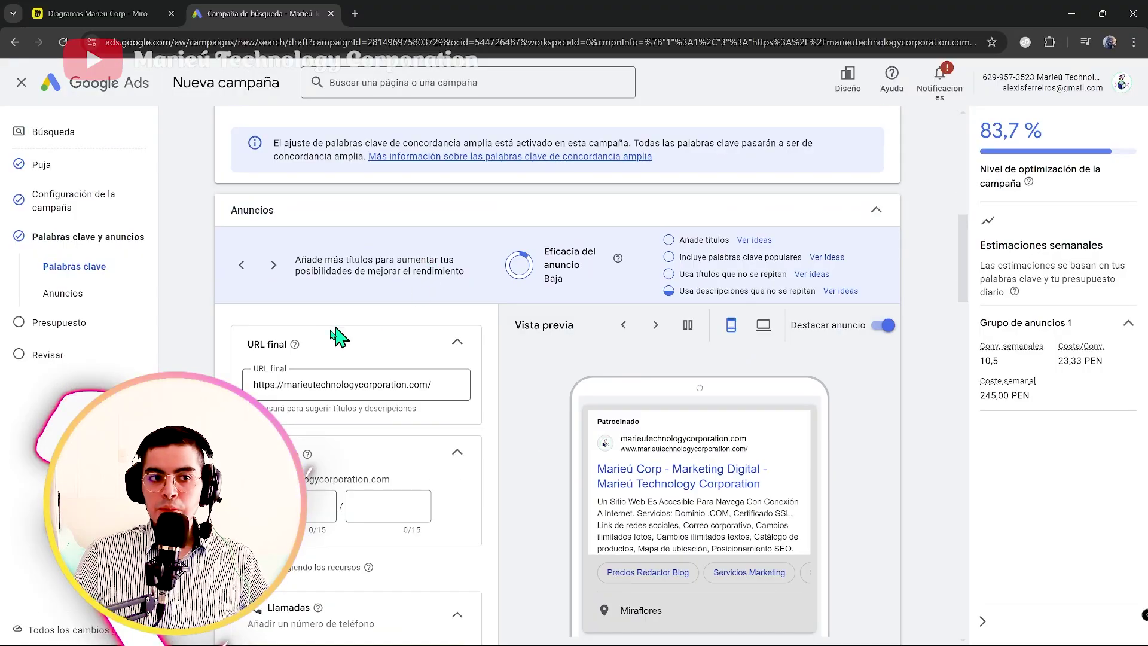
scroll(335, 329, up, 2)
scroll(414, 332, down, 3)
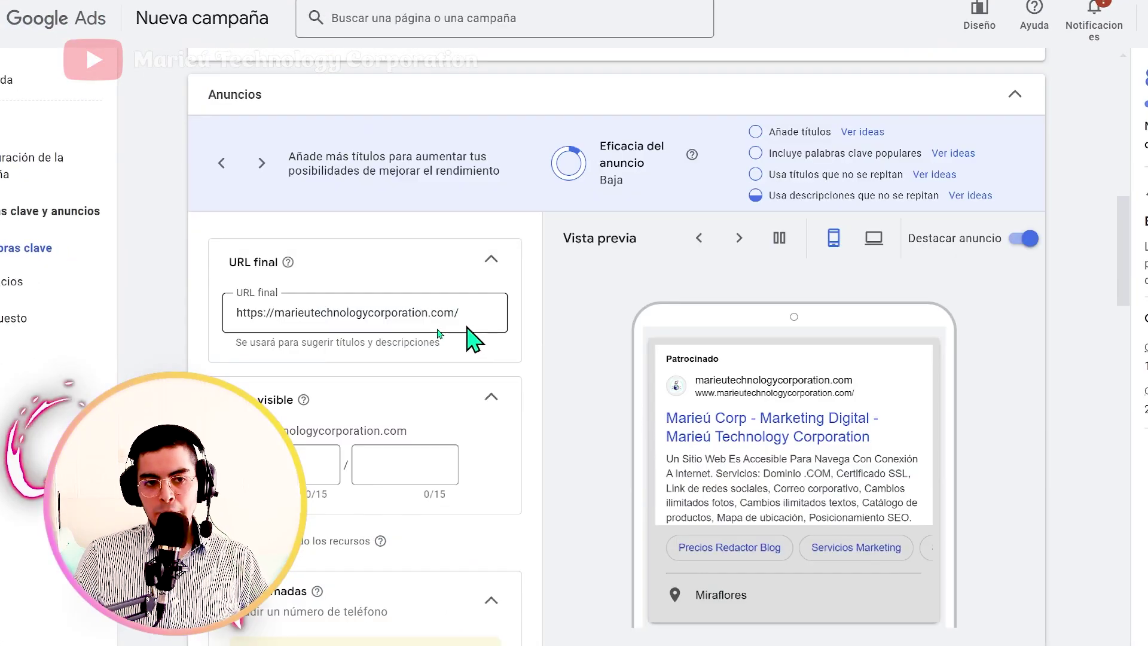
double_click(371, 313)
scroll(834, 412, down, 1)
click(834, 413)
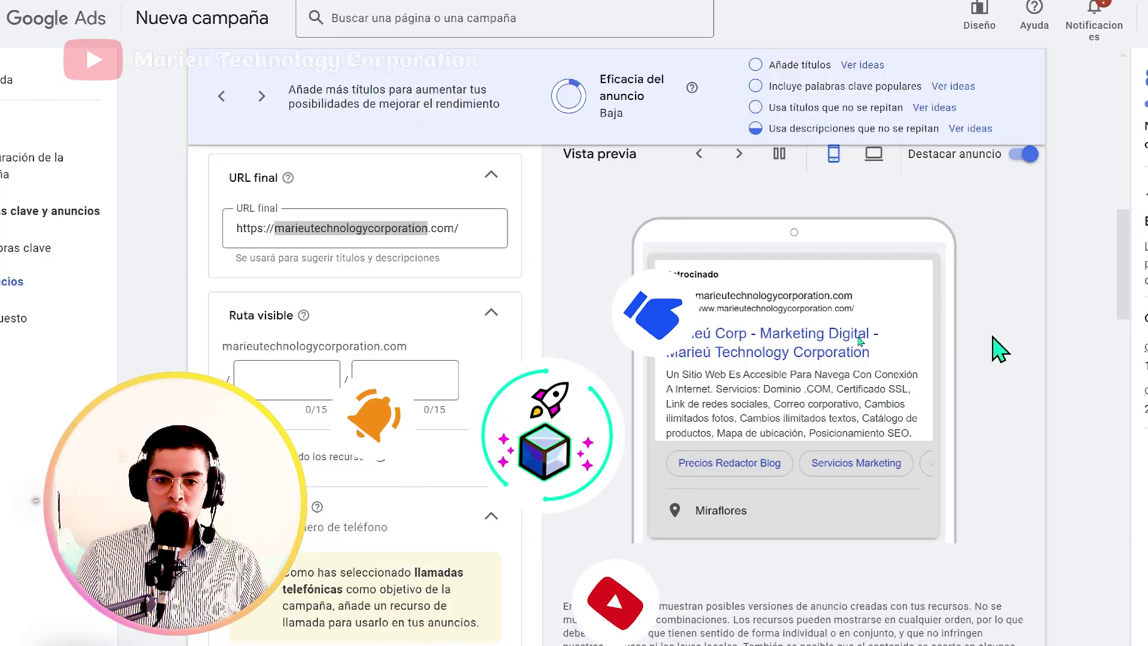
scroll(622, 365, up, 1)
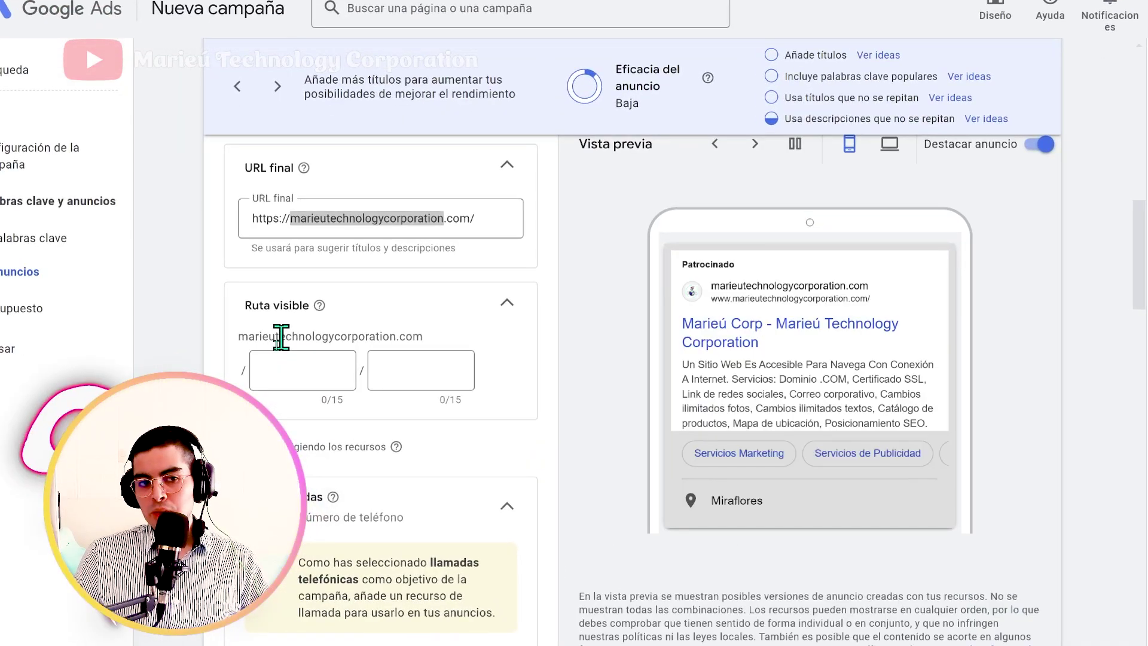
click(289, 370)
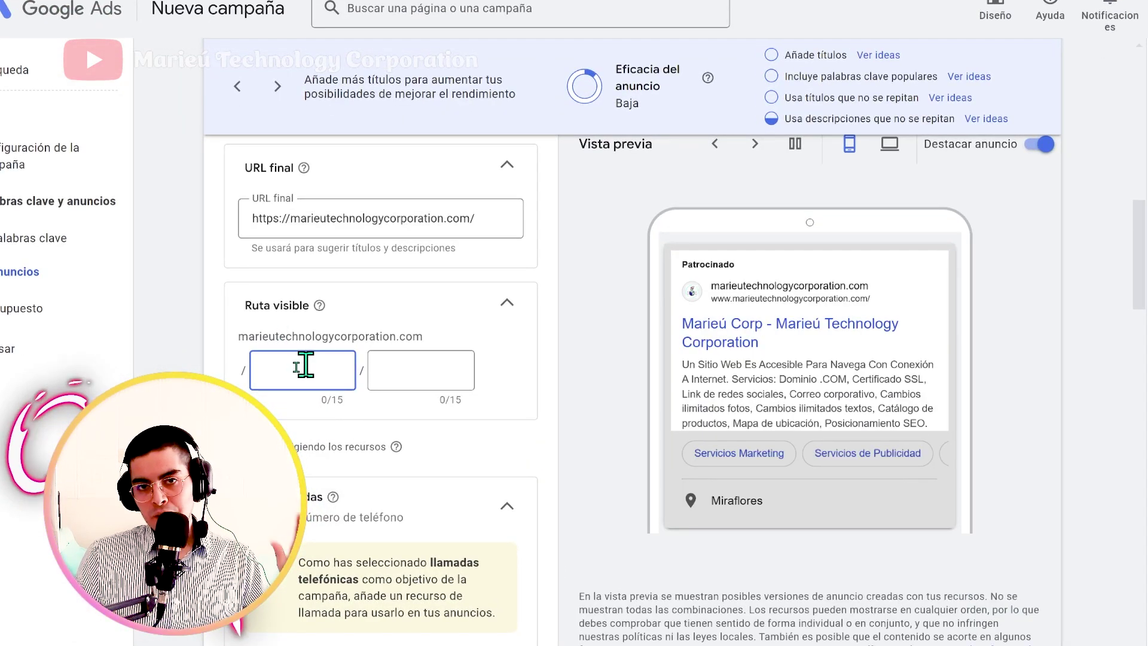
scroll(305, 365, down, 3)
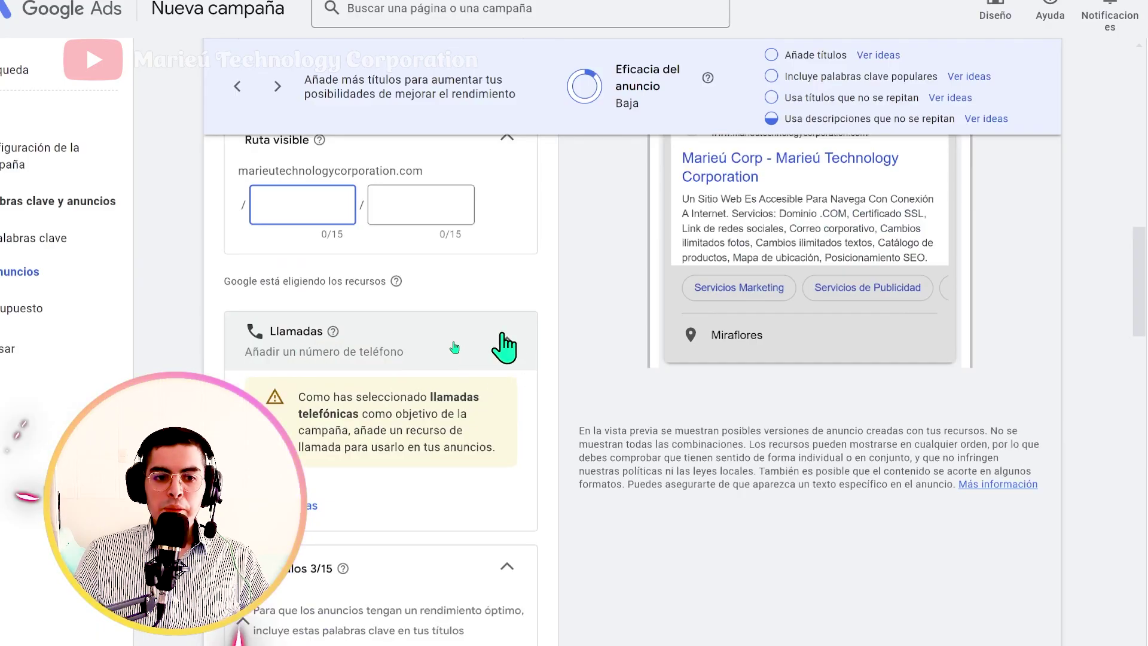
scroll(267, 371, down, 5)
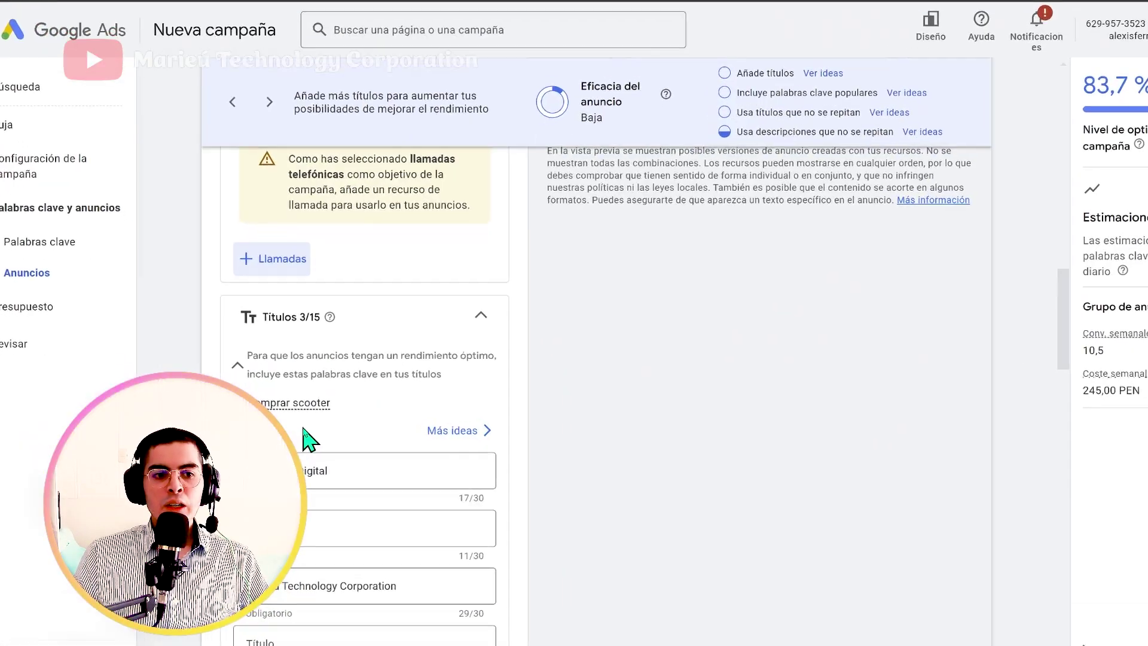
Examine the Títulos section with its suggested keyword and headline fields, collapsing and expanding it again
click(298, 449)
scroll(382, 485, down, 2)
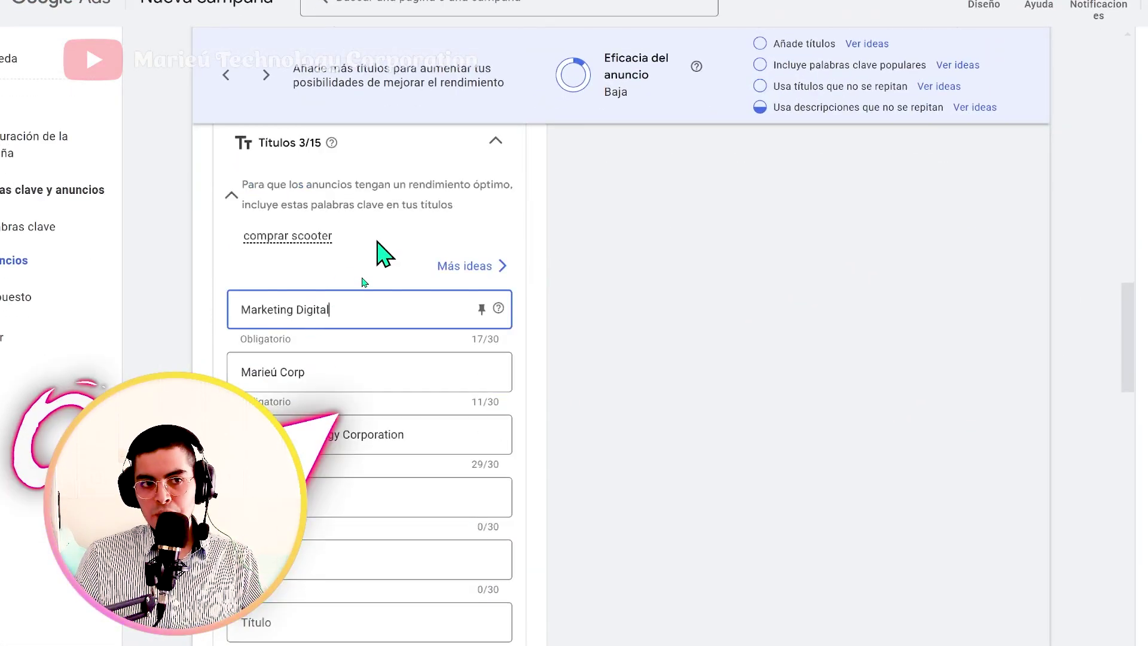
drag(305, 143, 327, 156)
scroll(364, 428, up, 2)
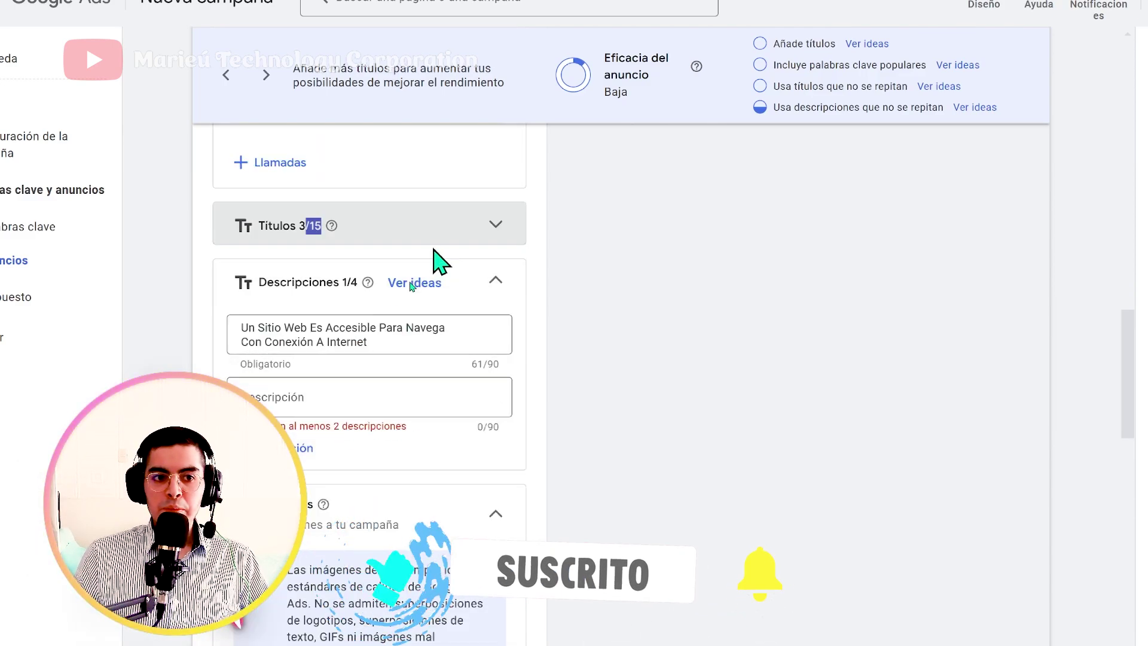
click(359, 226)
scroll(299, 269, down, 5)
click(239, 320)
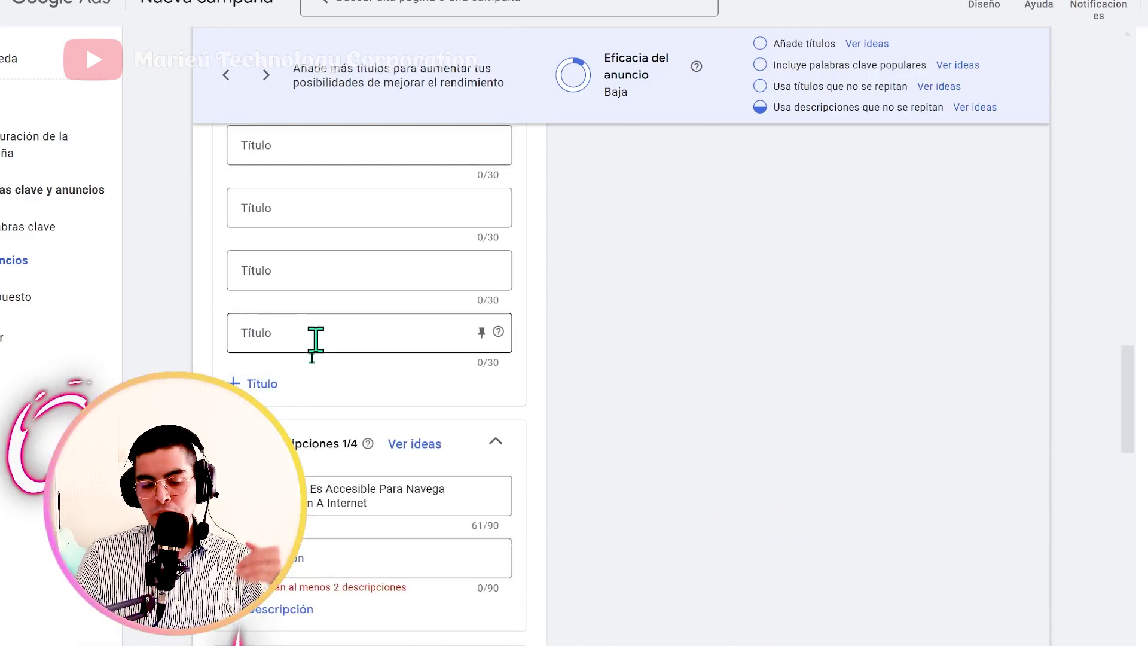
scroll(383, 401, up, 7)
scroll(598, 412, up, 8)
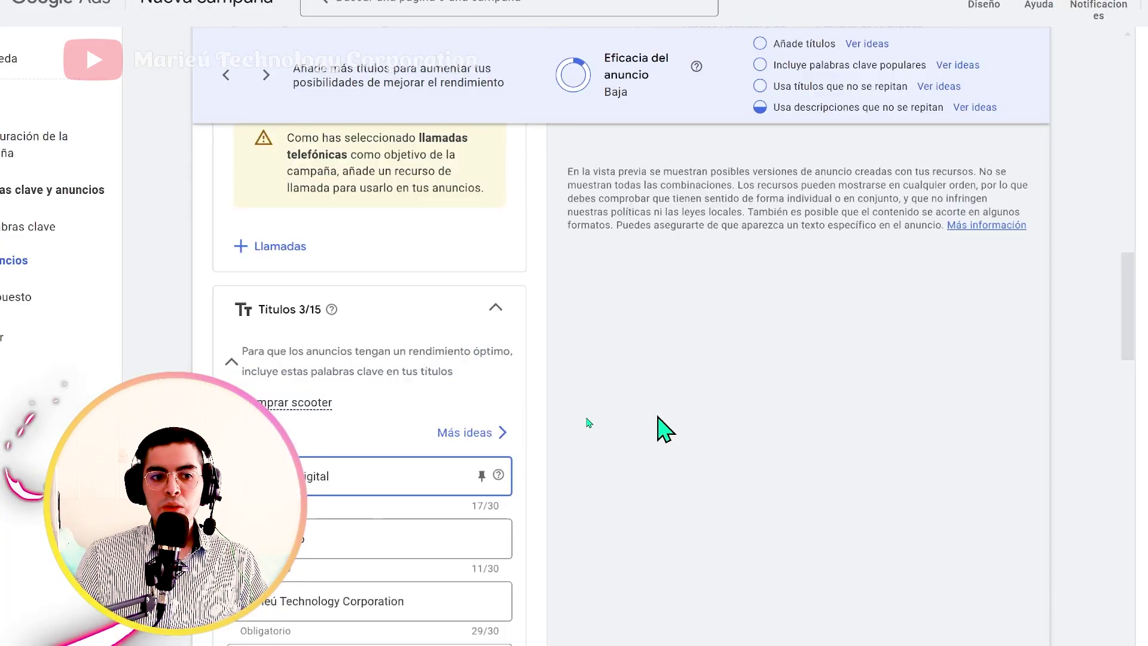
Compare the first headline and the first description with how they appear in the ad preview
scroll(326, 359, down, 12)
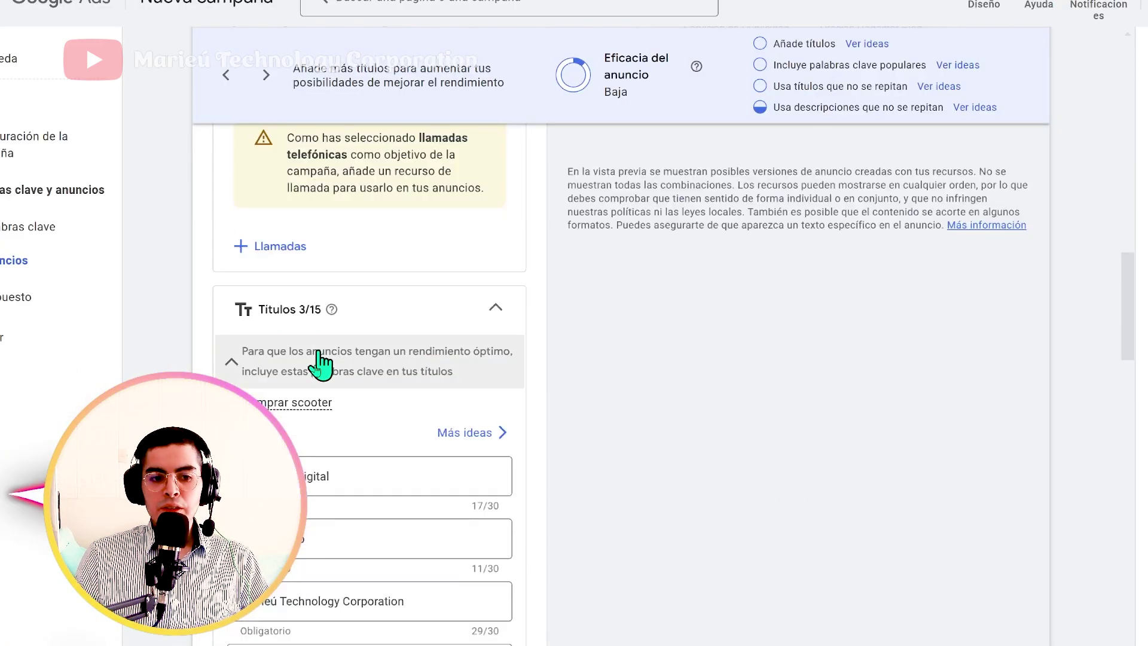
triple_click(376, 311)
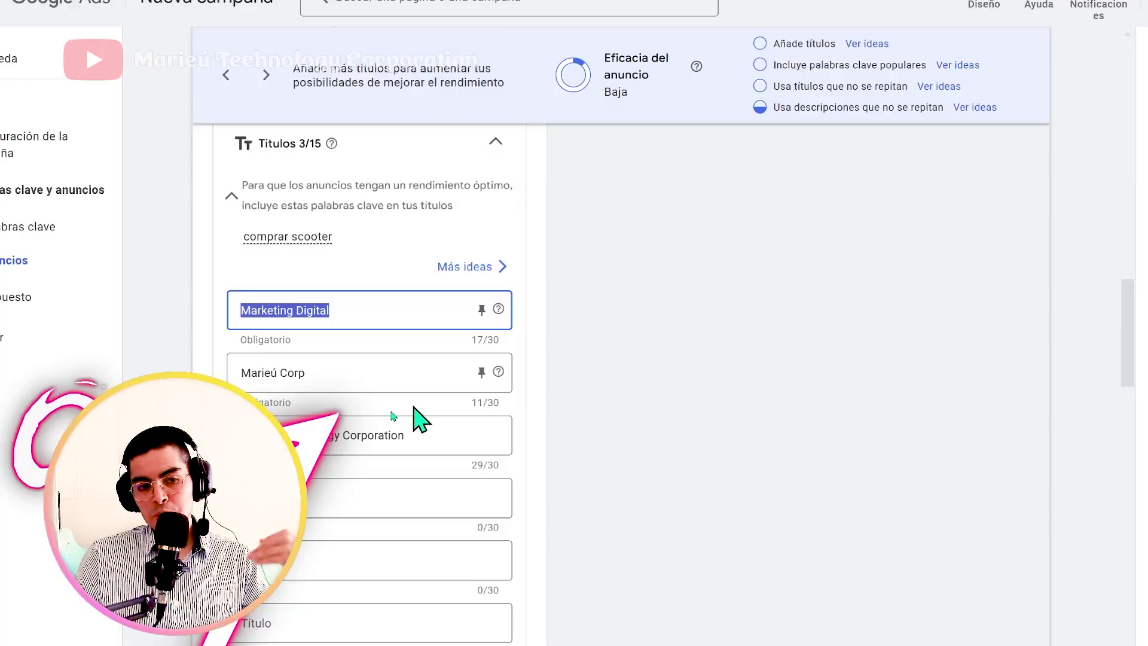
scroll(779, 423, up, 10)
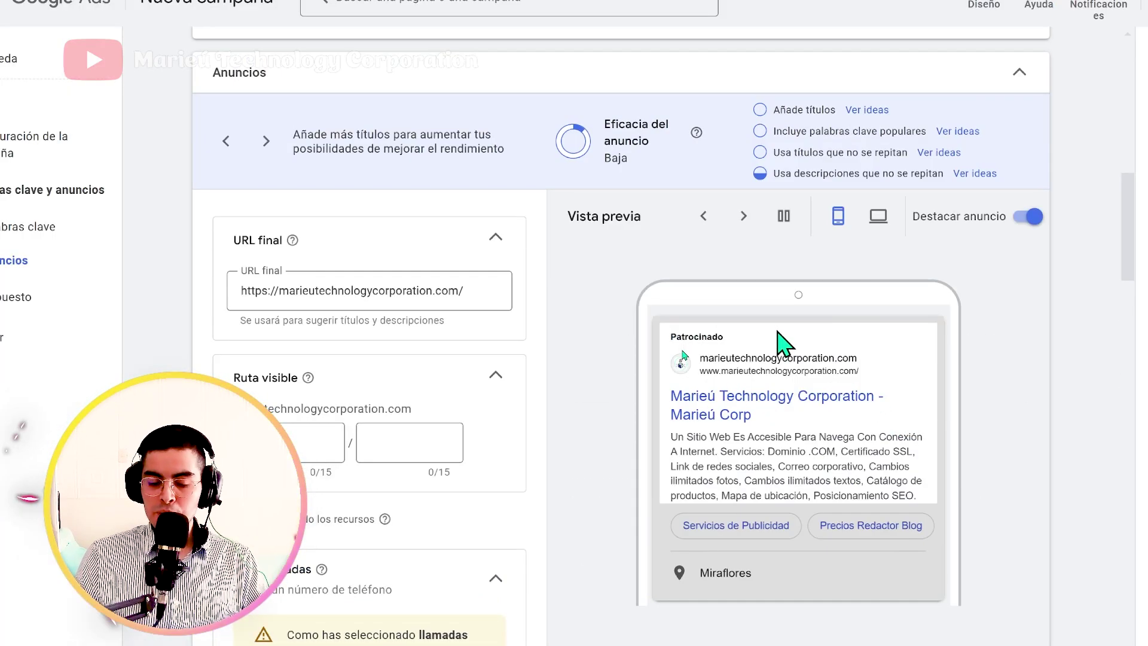
scroll(359, 366, down, 18)
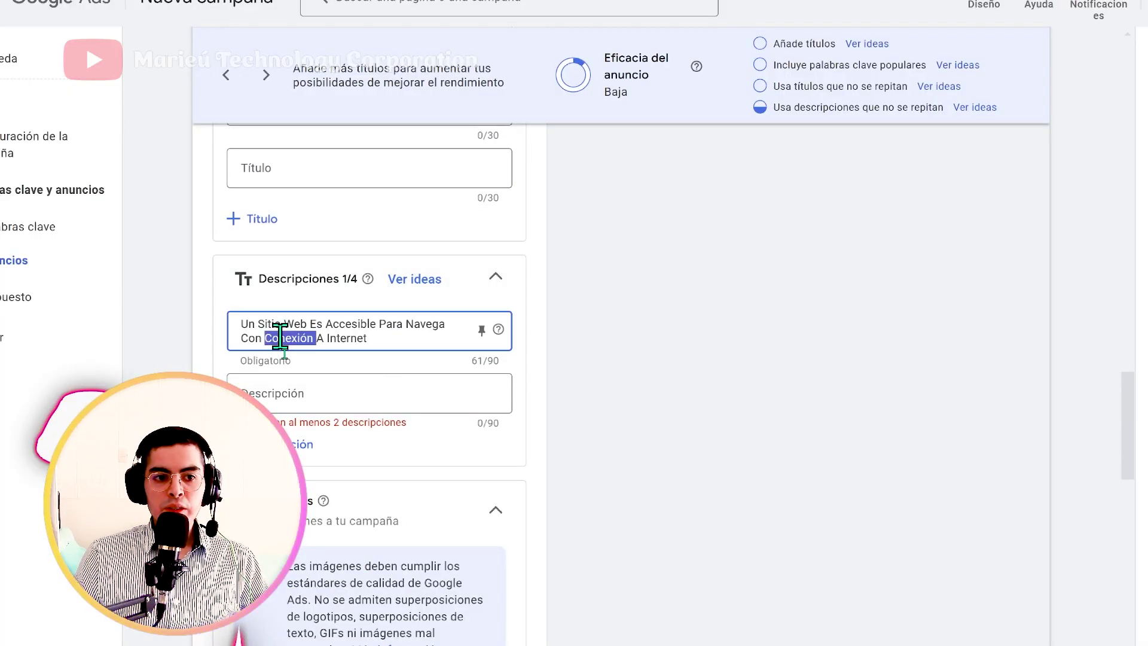
triple_click(280, 338)
scroll(679, 364, up, 10)
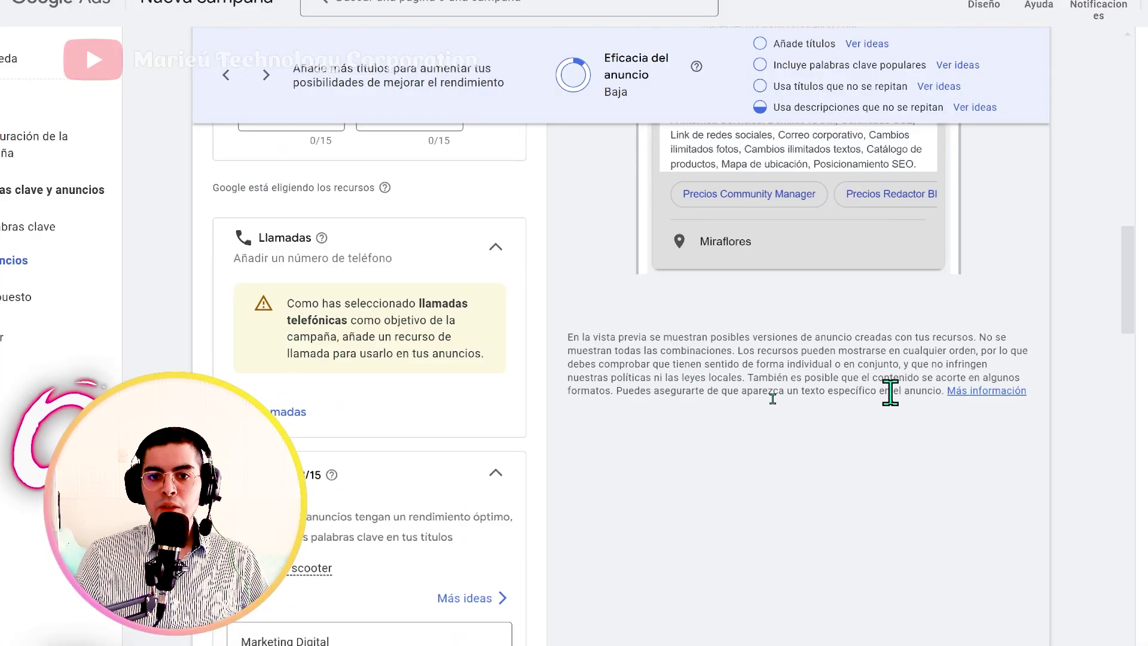
scroll(890, 392, up, 3)
Enter Marieú Corp as the ad's business name
scroll(852, 359, down, 15)
click(338, 269)
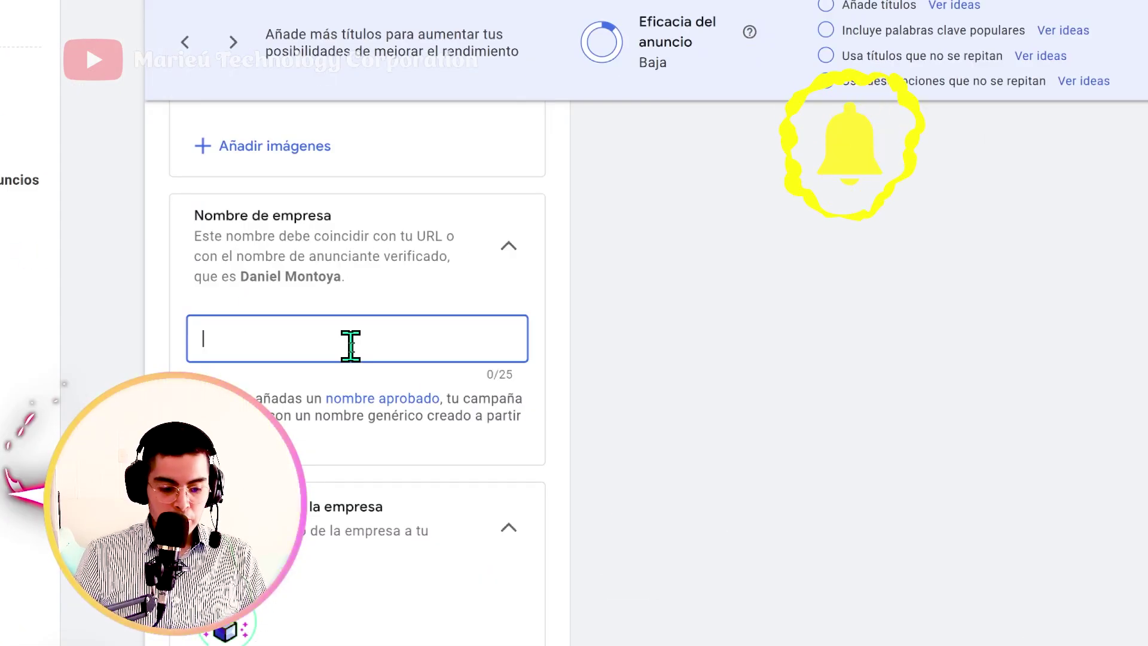
text(Ms)
text(Marieú Corp)
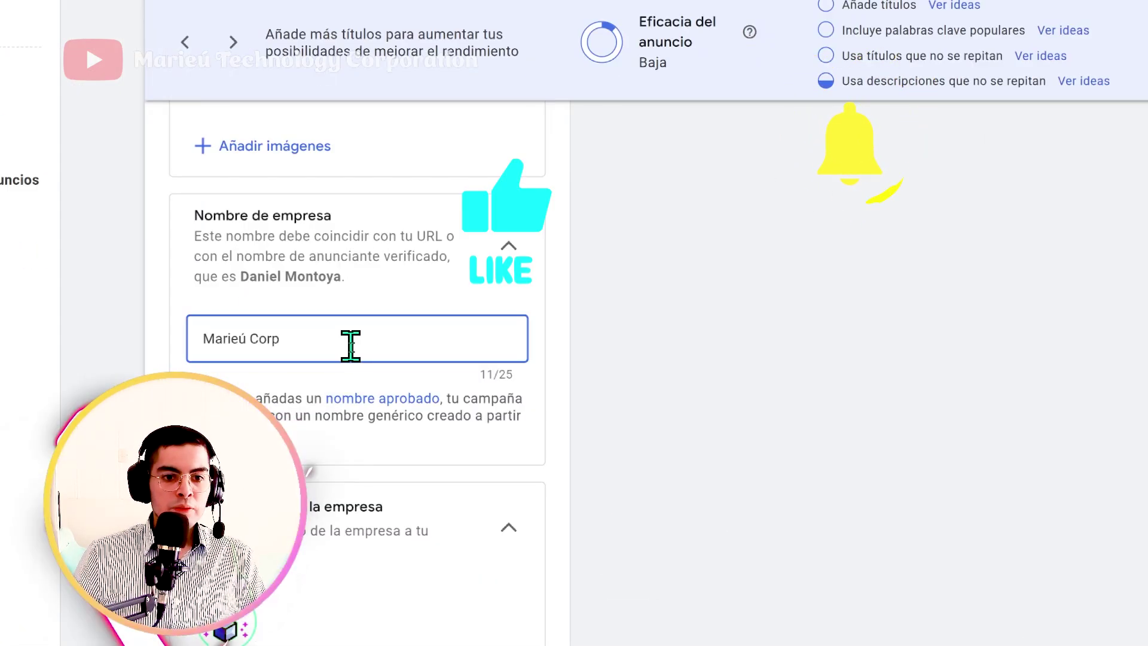
Examine the ad's business logo, sitelink and callout asset sections down to the end of the page
scroll(350, 346, down, 3)
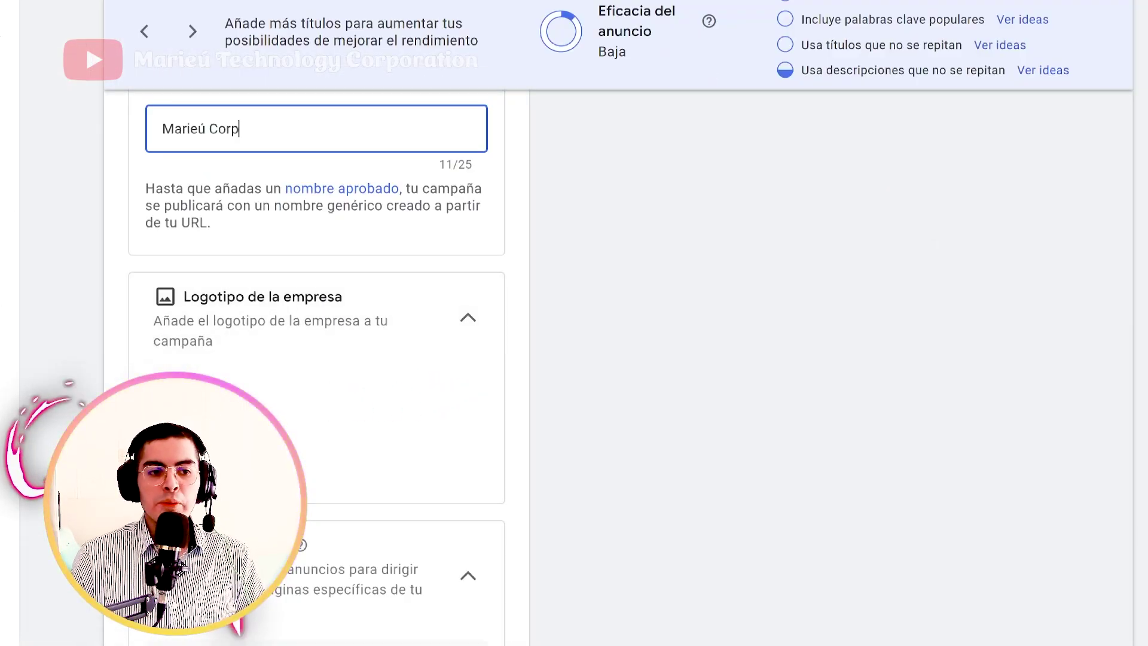
scroll(299, 405, down, 5)
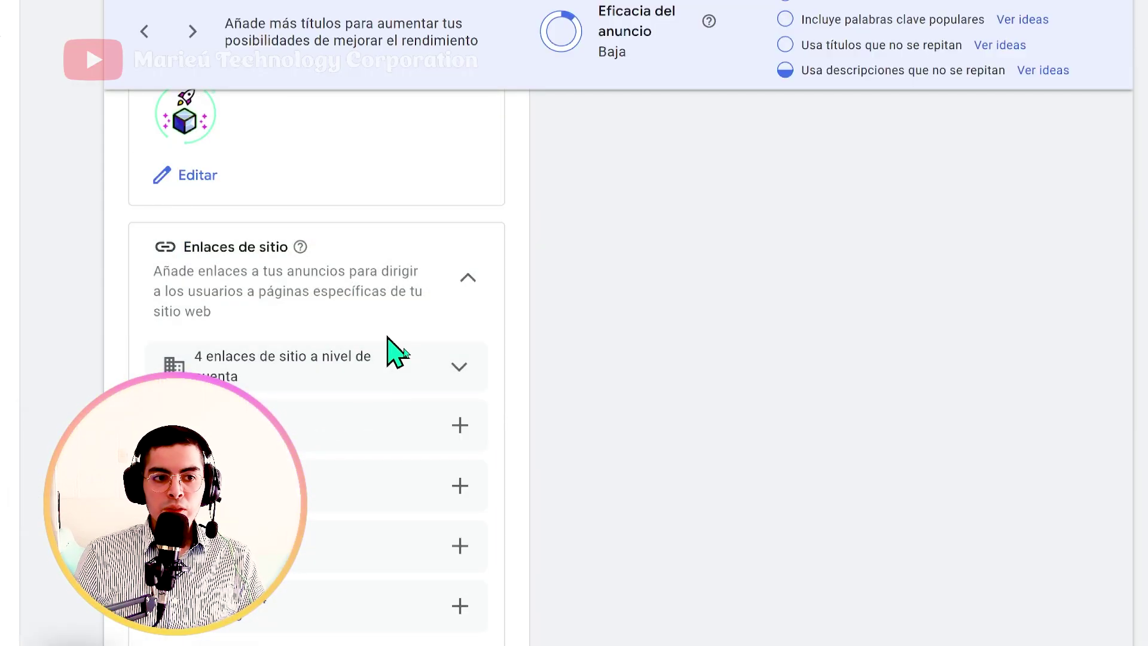
scroll(395, 335, down, 2)
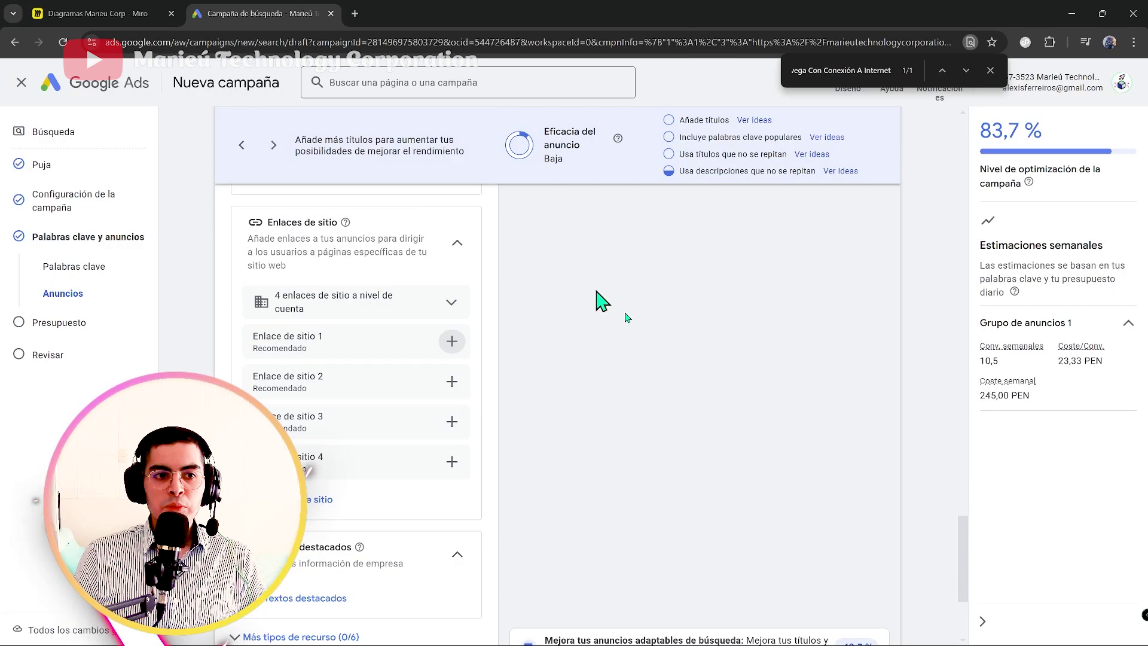
scroll(996, 451, up, 15)
scroll(798, 419, up, 6)
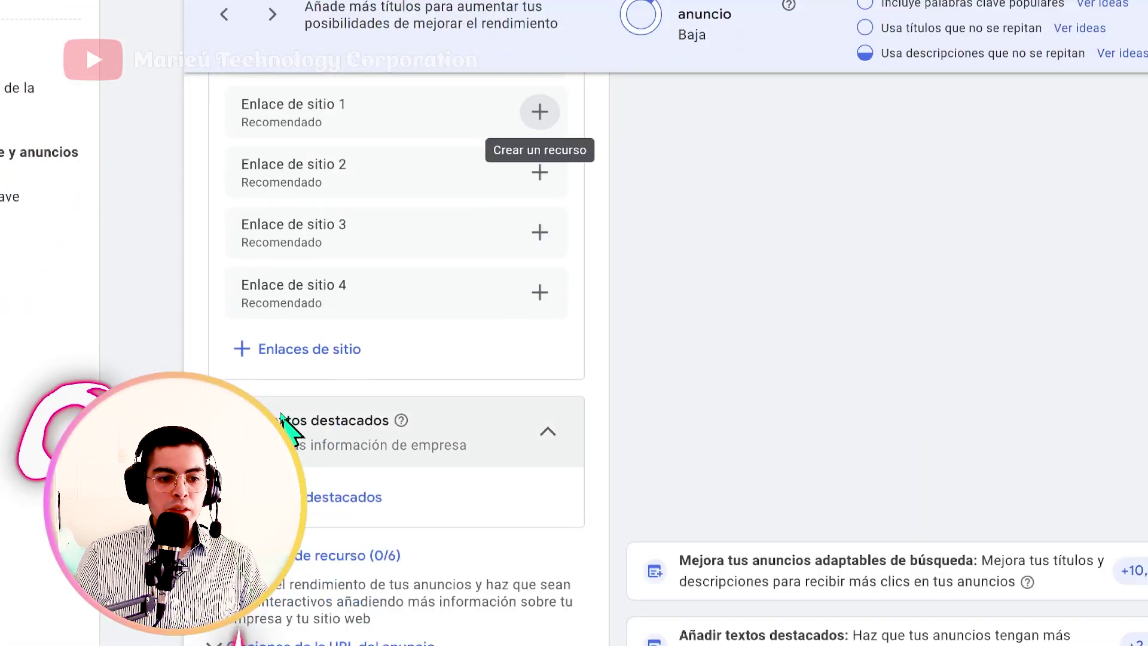
scroll(286, 422, down, 2)
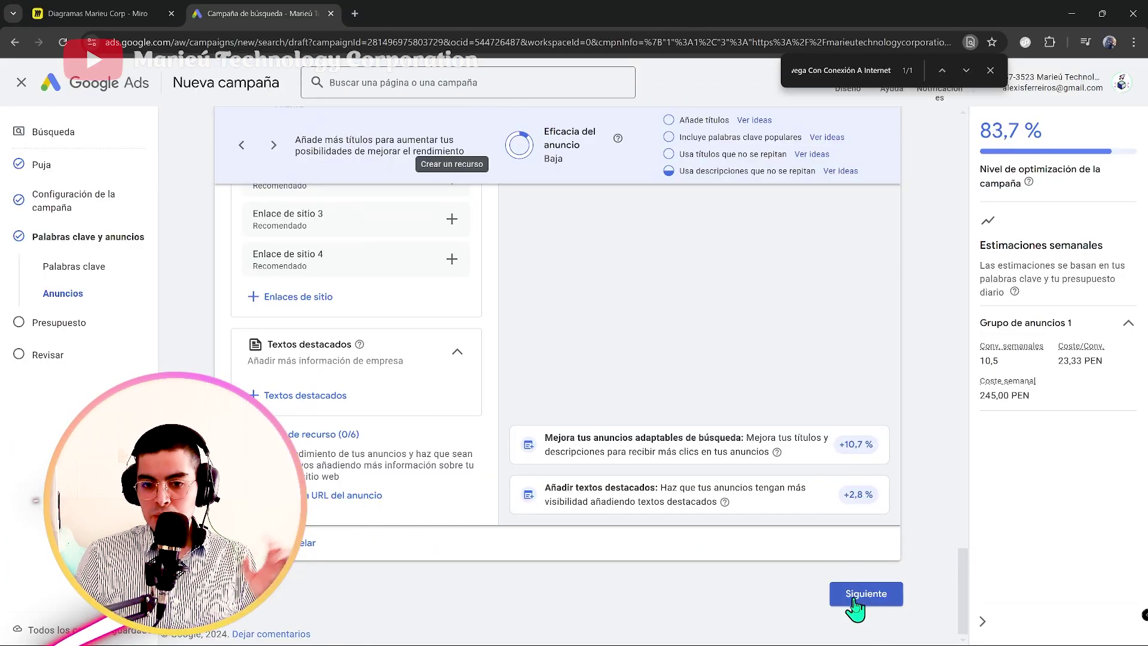
Continue to the budget stage and set a custom average daily budget of 10 PEN
click(866, 594)
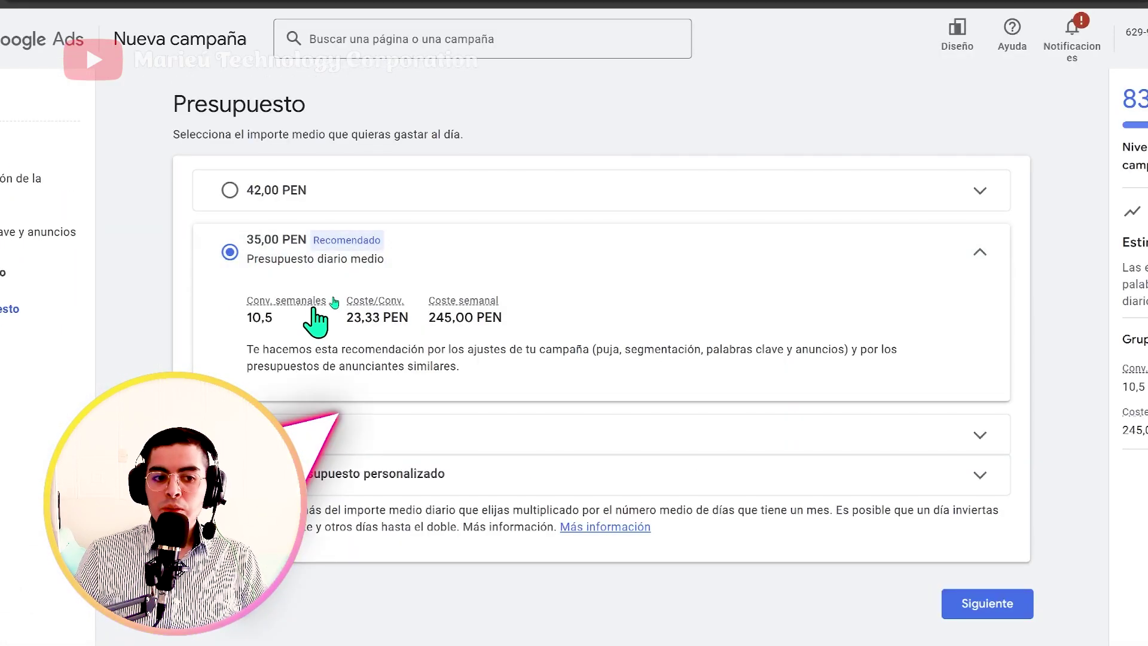
click(315, 487)
double_click(366, 405)
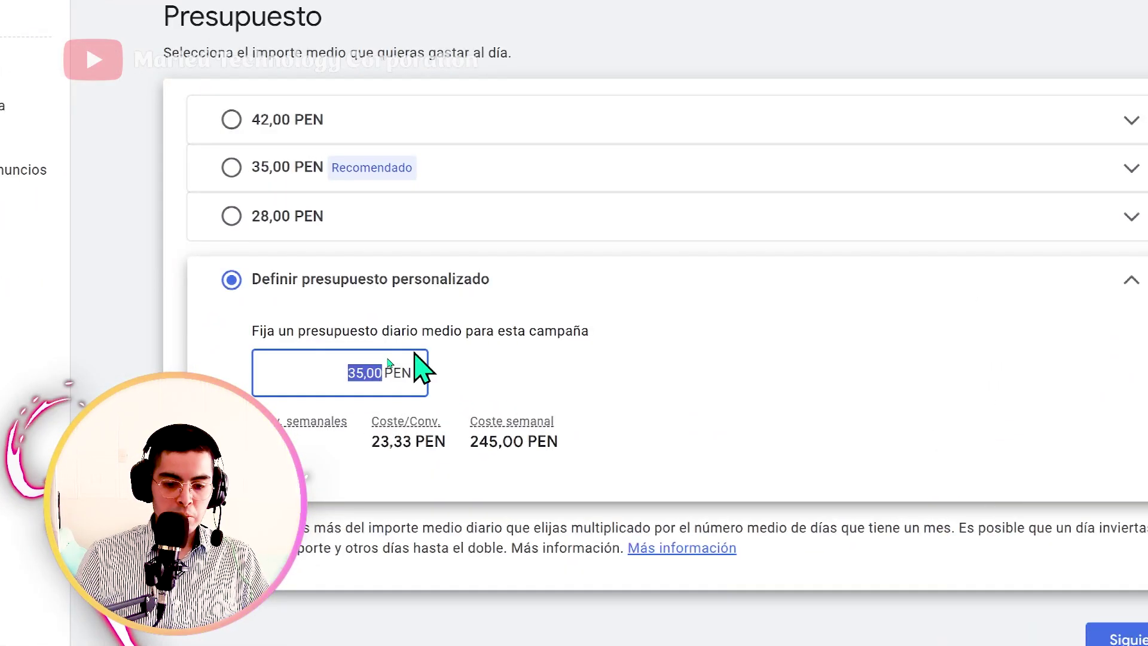
text(10)
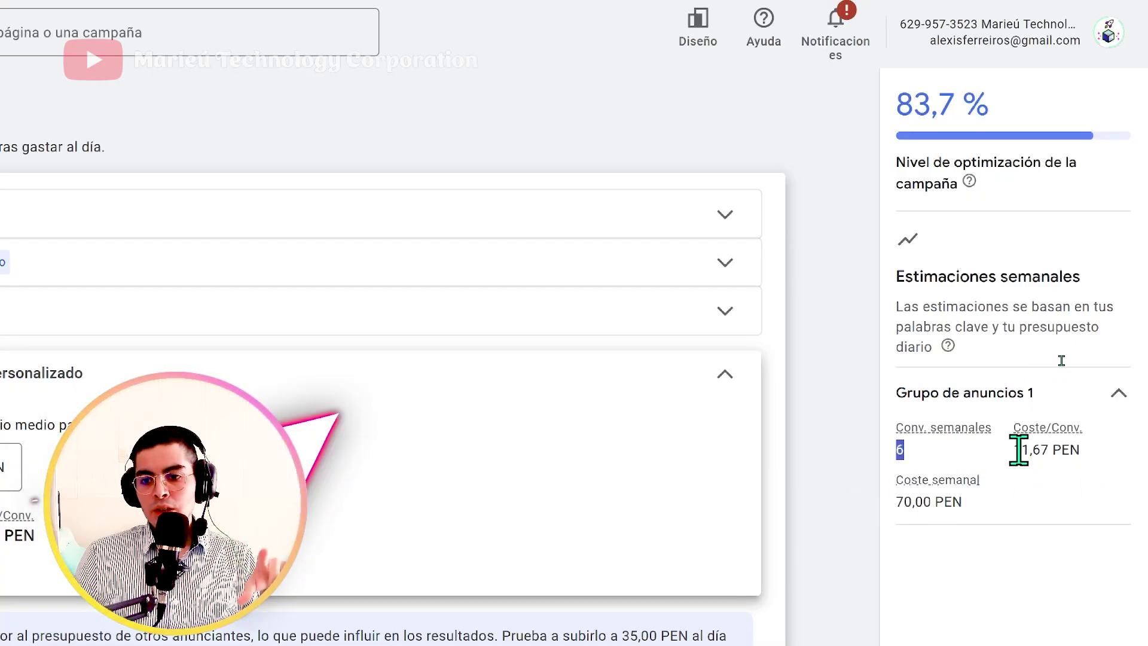
Check the ad group's weekly estimates for cost per conversion and weekly cost
drag(1015, 450, 1093, 461)
double_click(920, 503)
triple_click(919, 503)
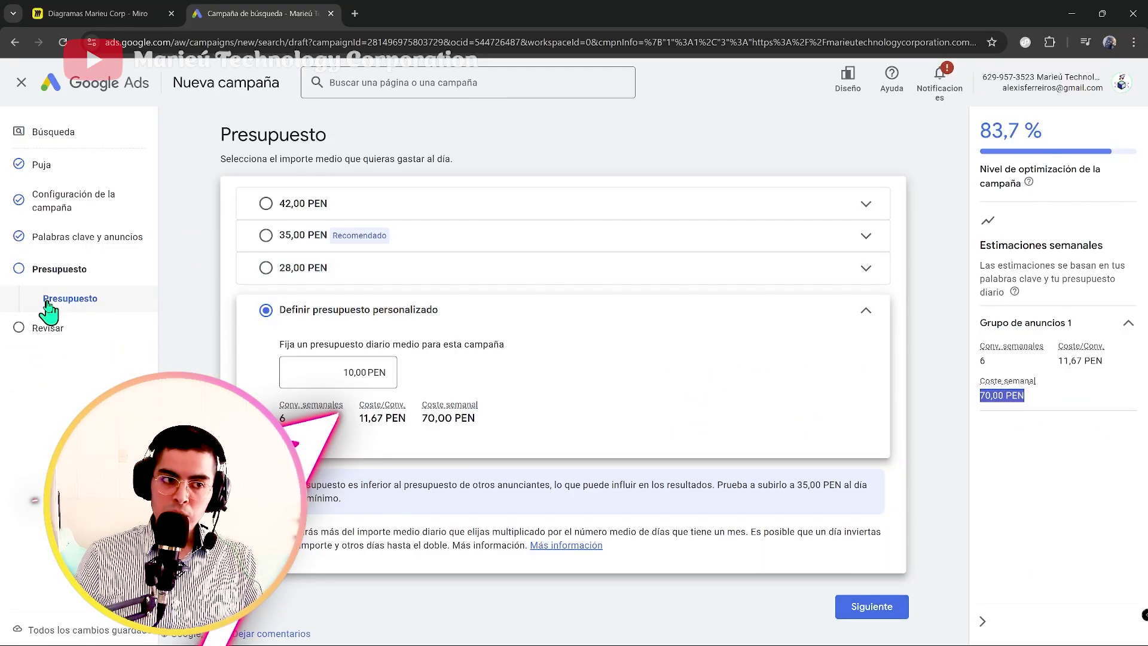
click(182, 323)
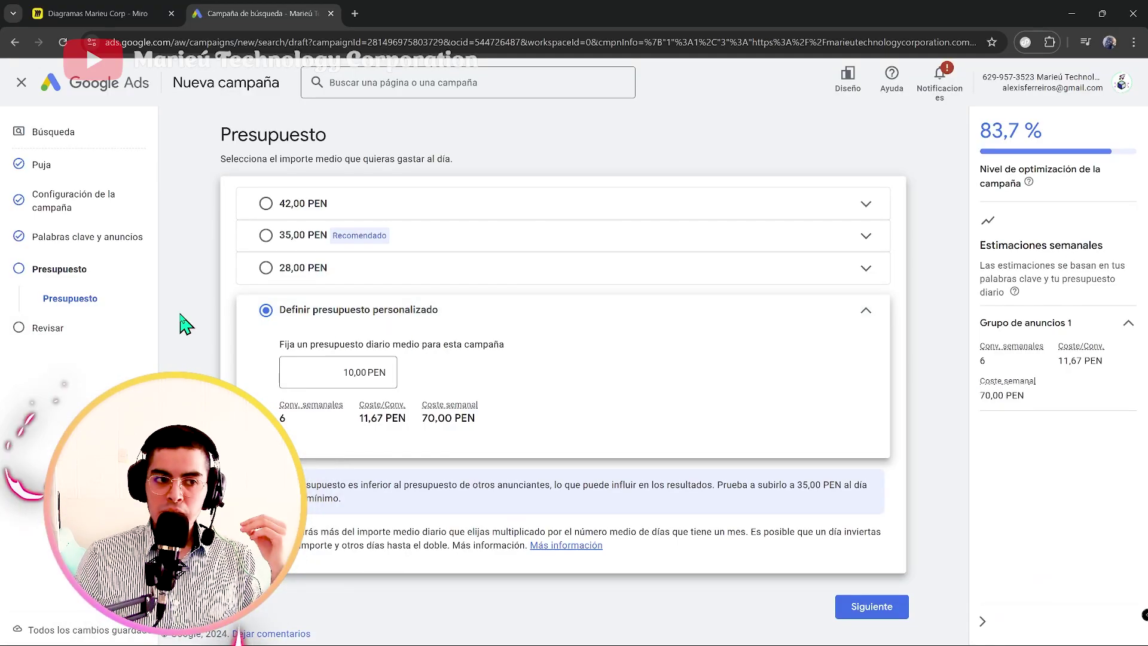